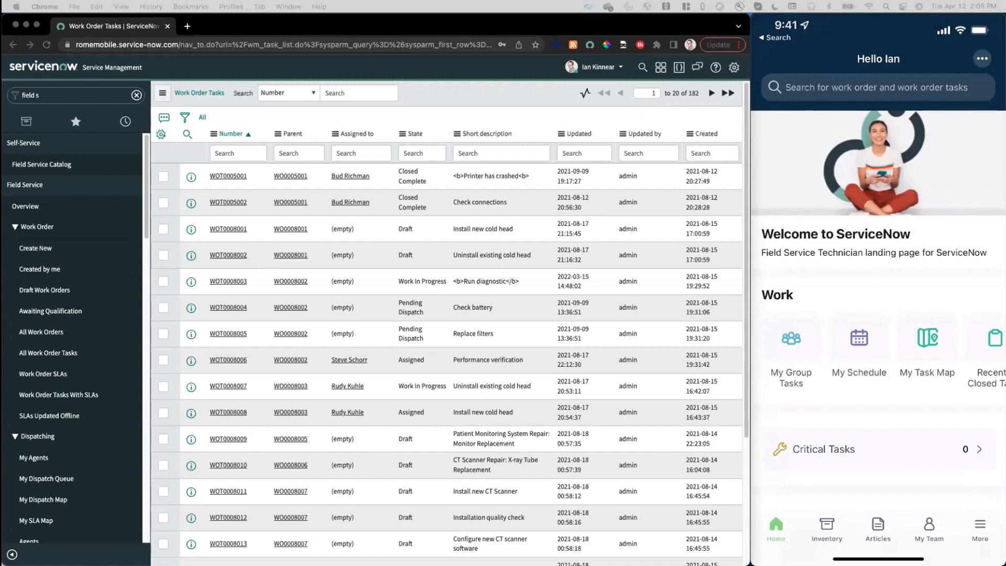
pyautogui.moveTo(837, 148)
pyautogui.moveTo(912, 295)
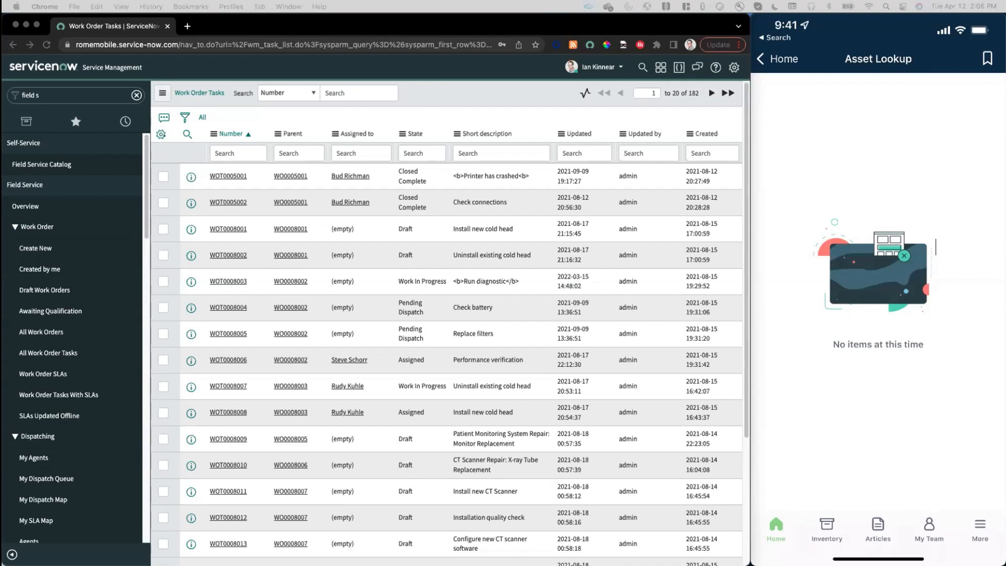
# Filter the application navigator for "mobile app" and open Mobile App Builder.
pyautogui.click(74, 93)
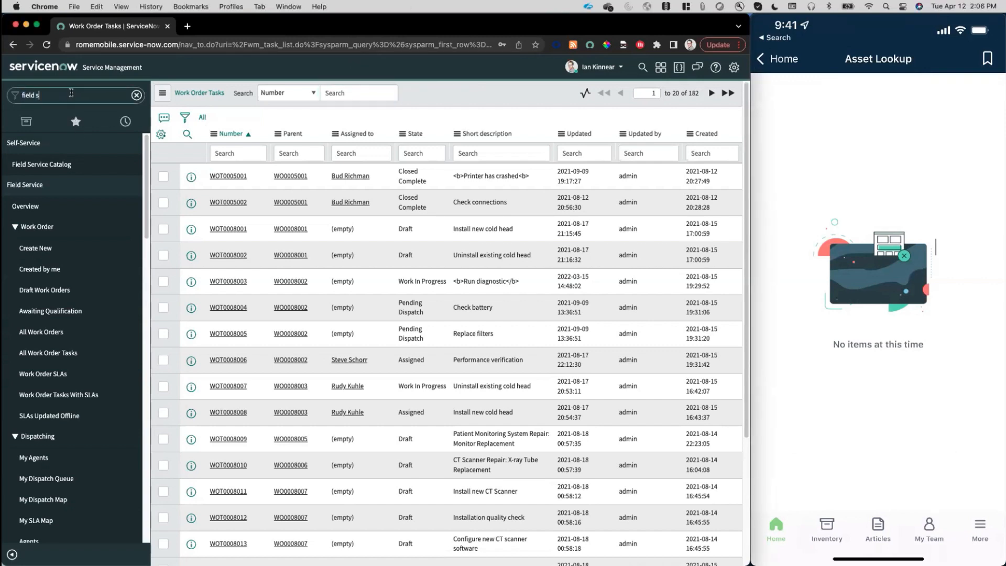
pyautogui.moveTo(52, 92); pyautogui.dragTo(20, 94)
pyautogui.write('maobile app')
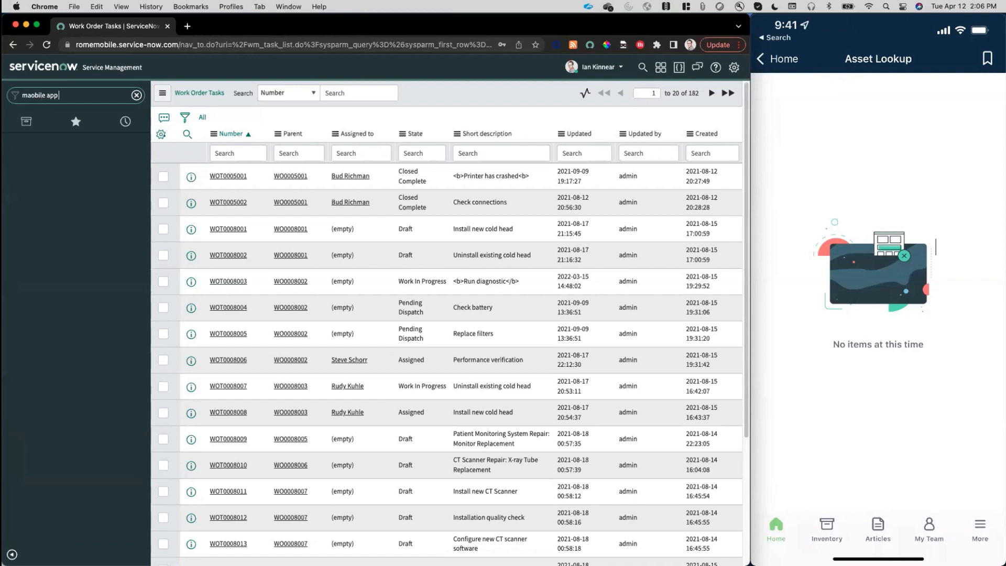
pyautogui.click(28, 96)
pyautogui.press('Delete')
pyautogui.press('BackSpace')
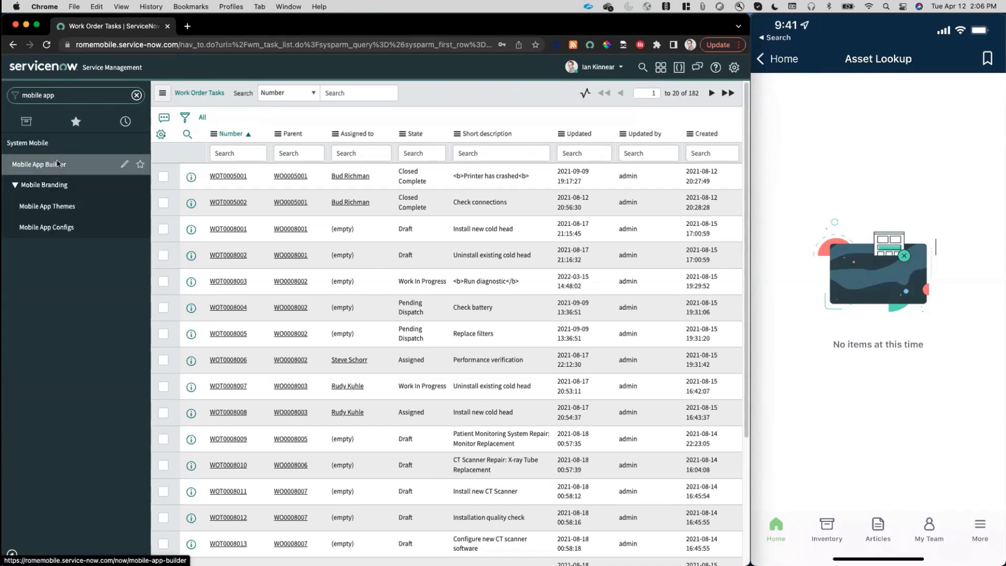
pyautogui.click(58, 164)
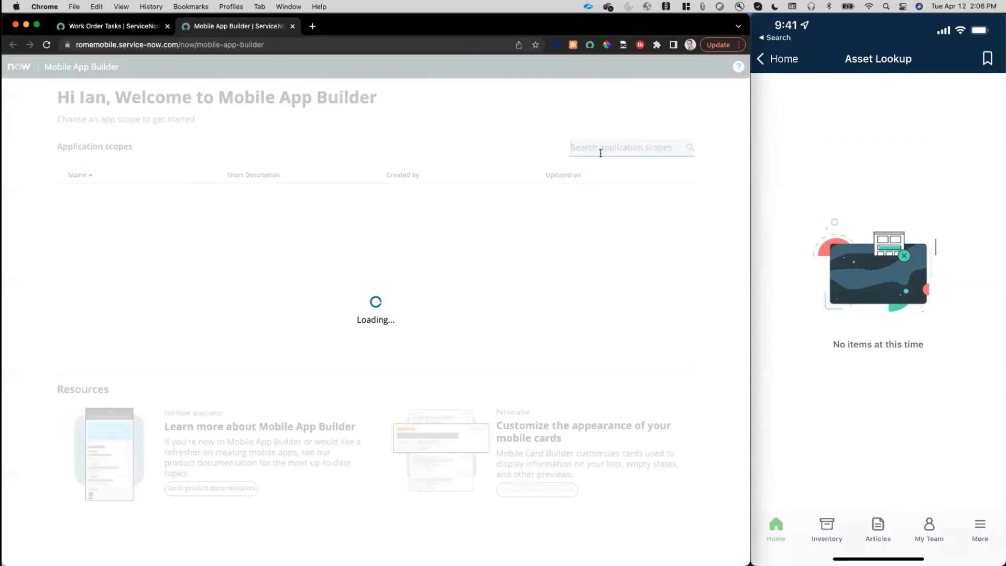
# Find the Field Service Mobile application scope by searching for "FIELD S" and open its cards and icons list.
pyautogui.write('FIELD S')
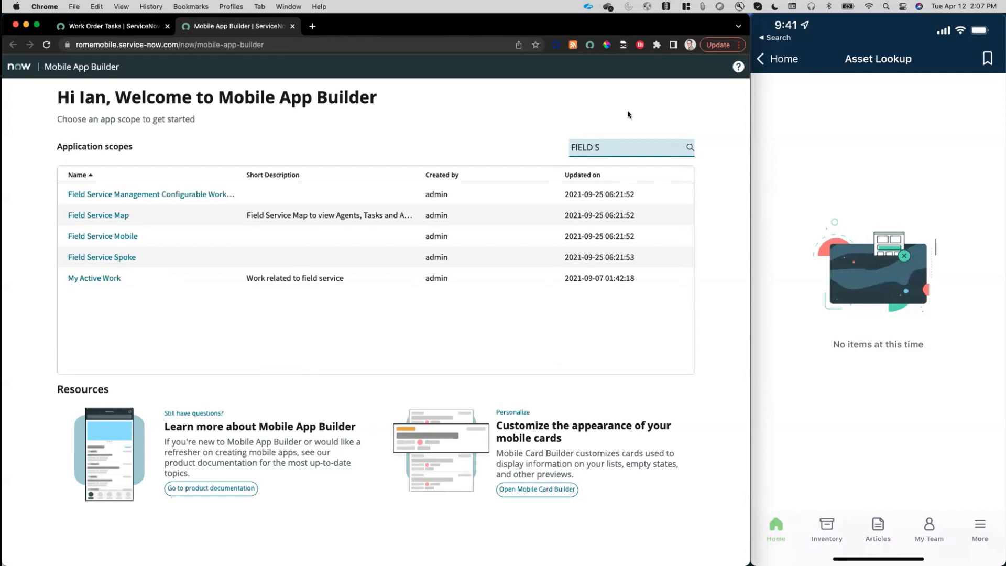
pyautogui.click(102, 236)
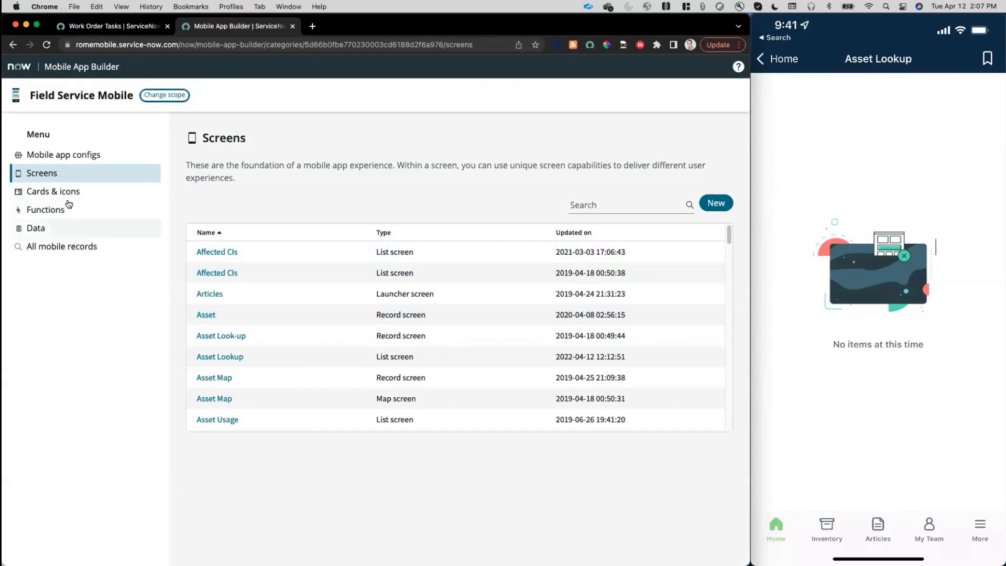
pyautogui.click(35, 191)
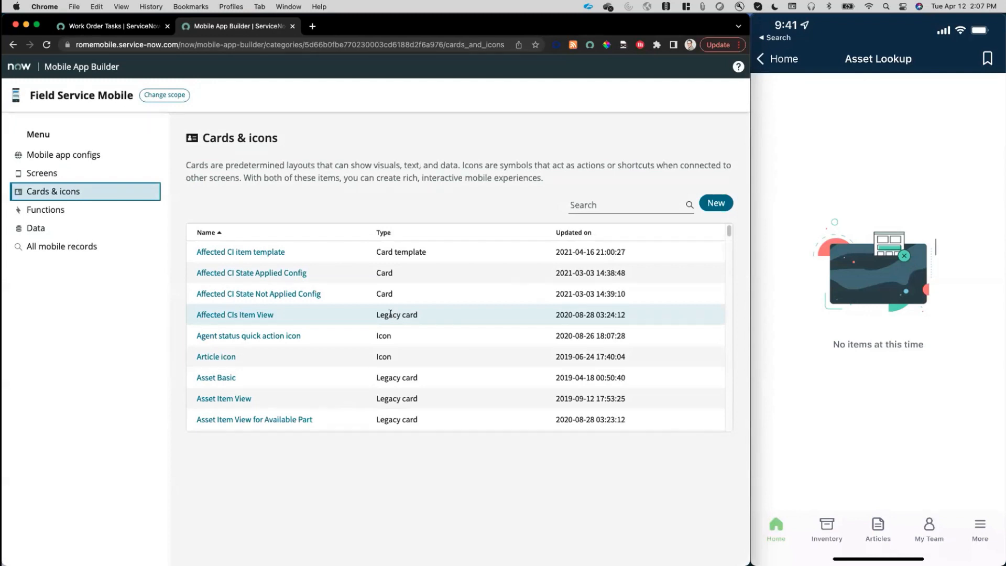
# Create a new record of type Card and name it "Empty State - Asset Lookup Card".
pyautogui.click(715, 203)
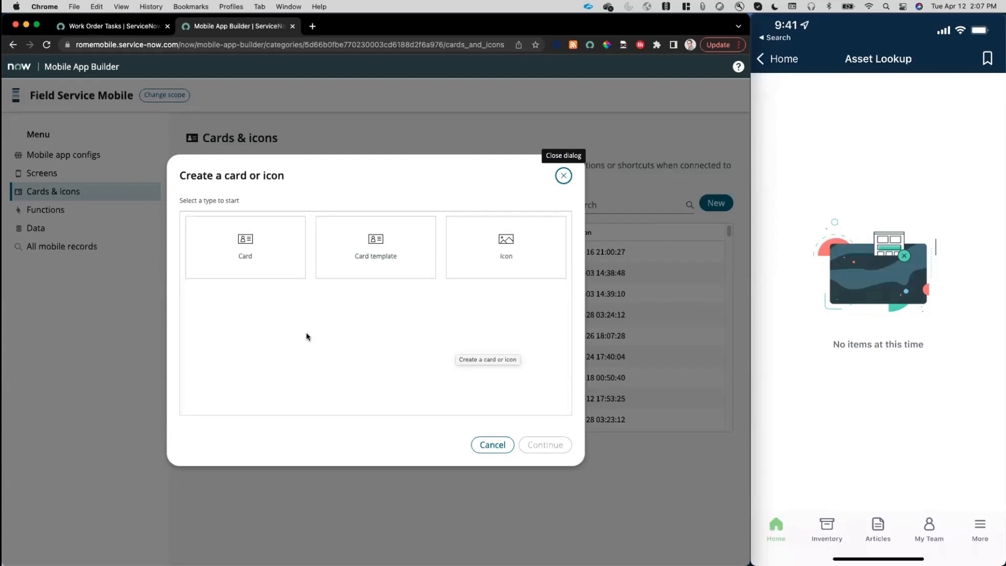
pyautogui.click(239, 253)
pyautogui.click(545, 445)
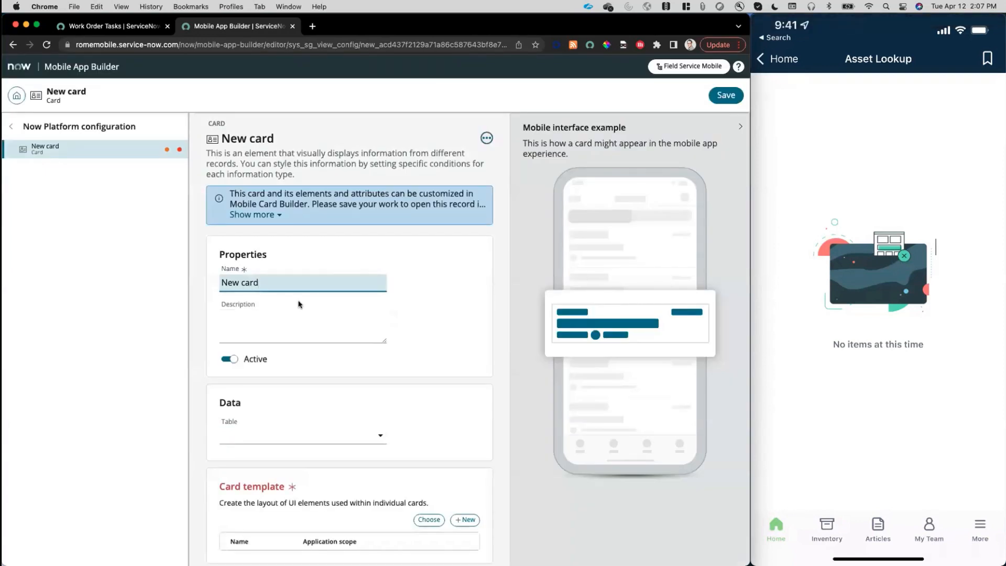
pyautogui.tripleClick(260, 279)
pyautogui.write('Empty State - Asset Lookup Card')
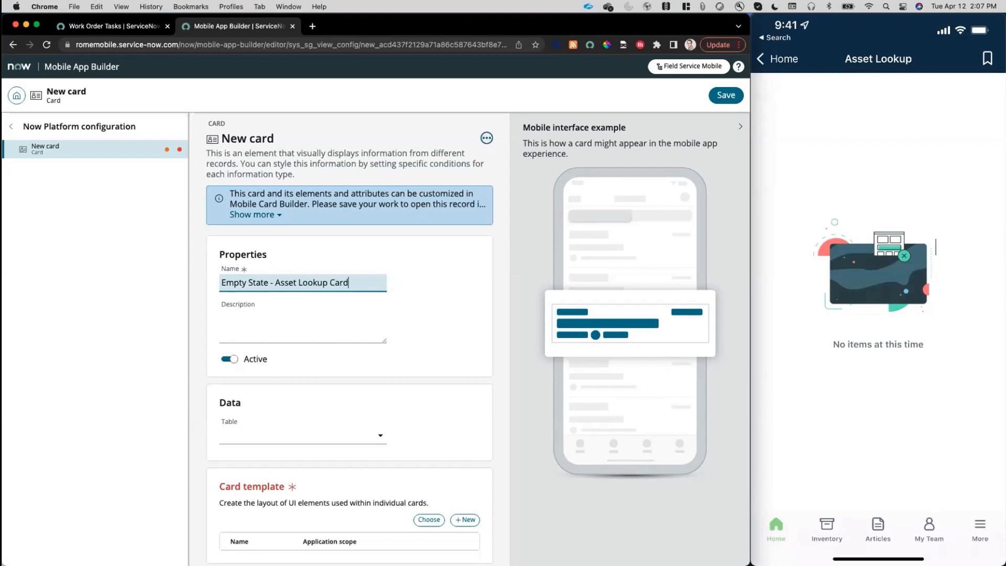
# Enter the card description "Direct access to actions users can take if no assets are returned".
pyautogui.press('Tab')
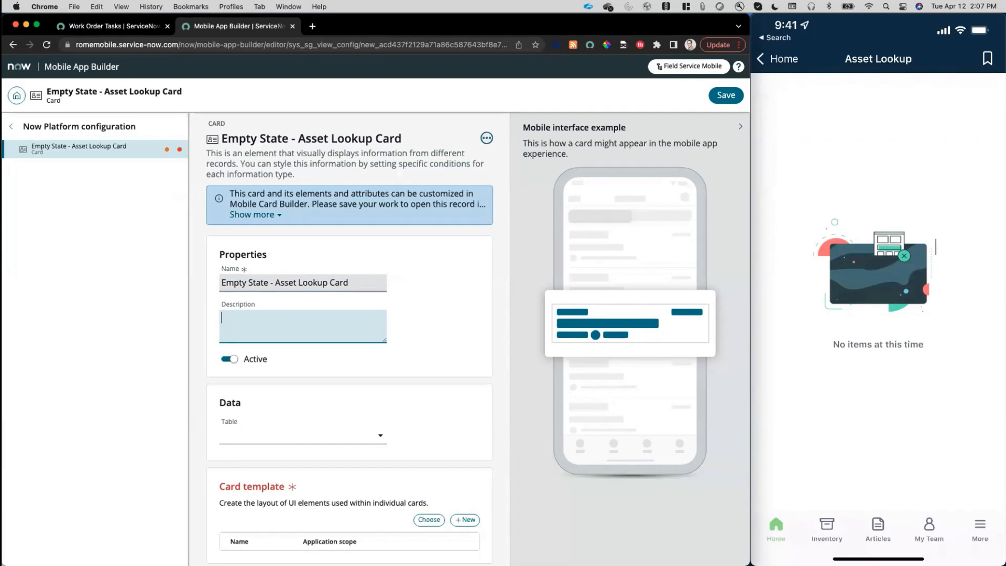
pyautogui.write('Direct access to actions users can take')
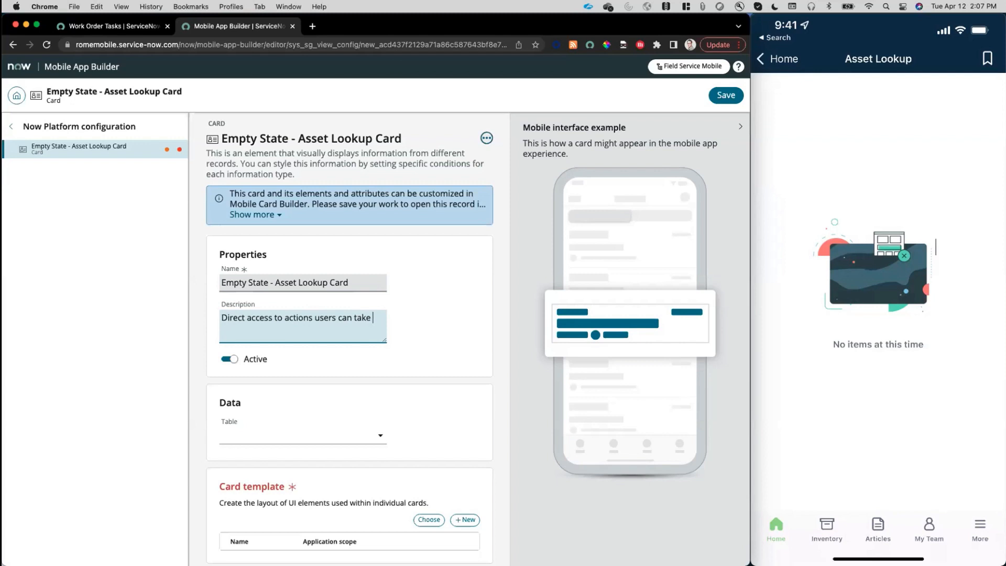
pyautogui.write(' if no asset ')
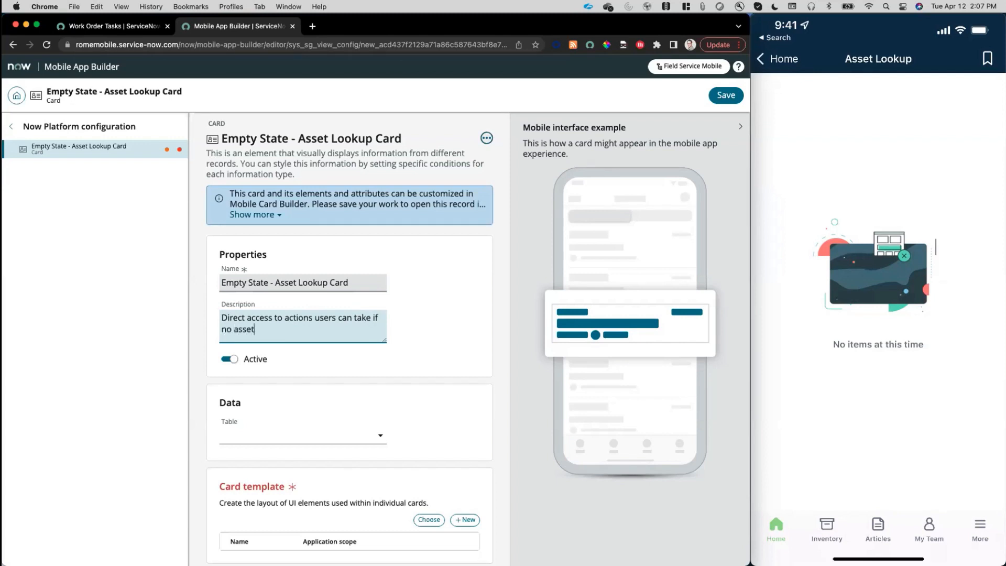
pyautogui.write('s are returned')
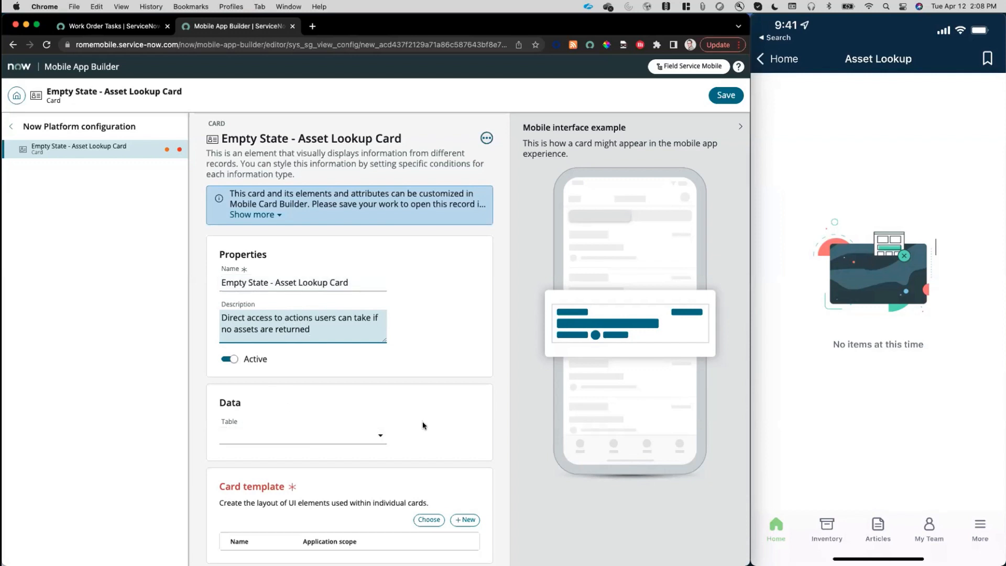
# Search the card templates for "empty" and apply Default Empty State Template to the card.
pyautogui.scroll(-1, 424, 449)
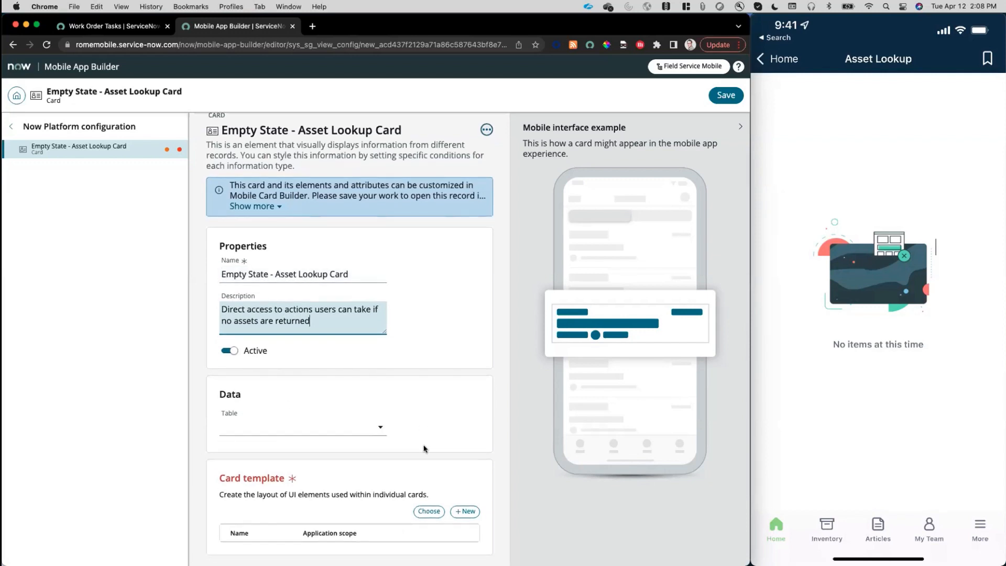
pyautogui.click(419, 514)
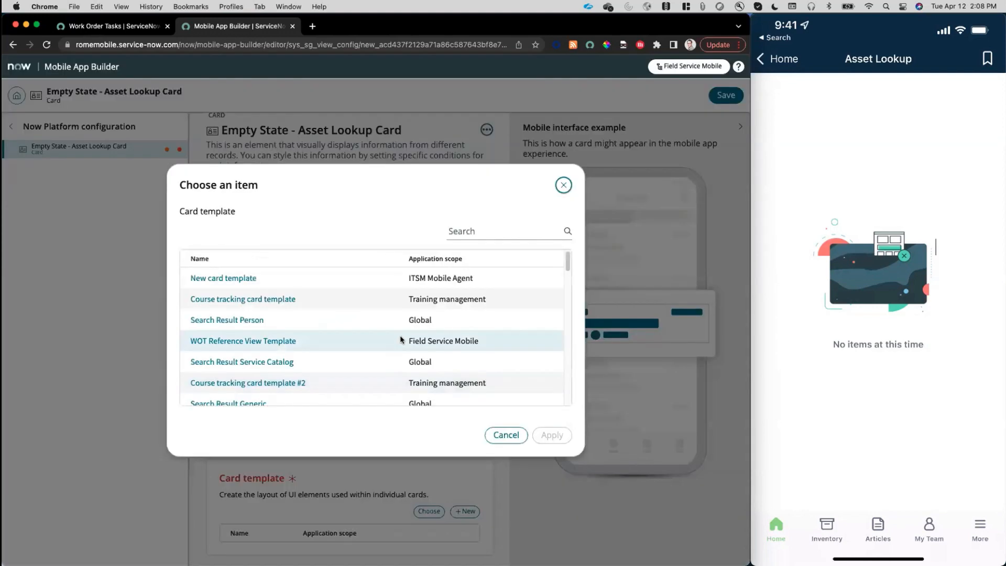
pyautogui.click(493, 236)
pyautogui.write('empty')
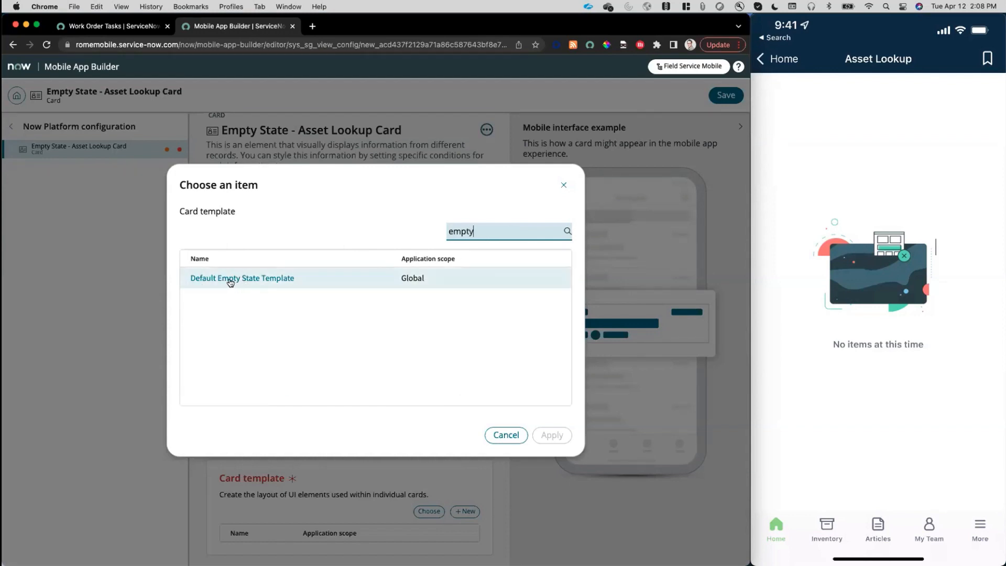
pyautogui.click(263, 281)
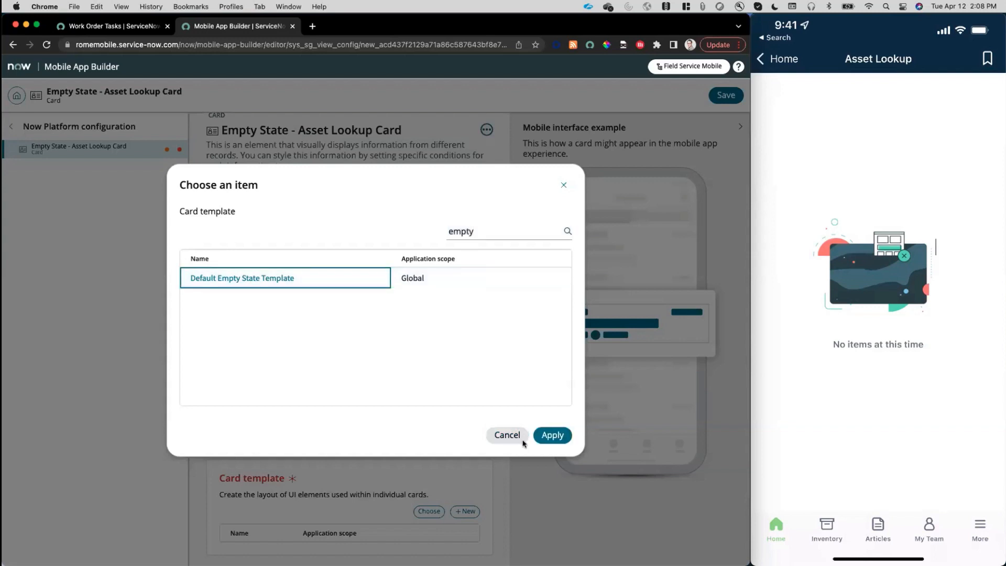
pyautogui.click(555, 435)
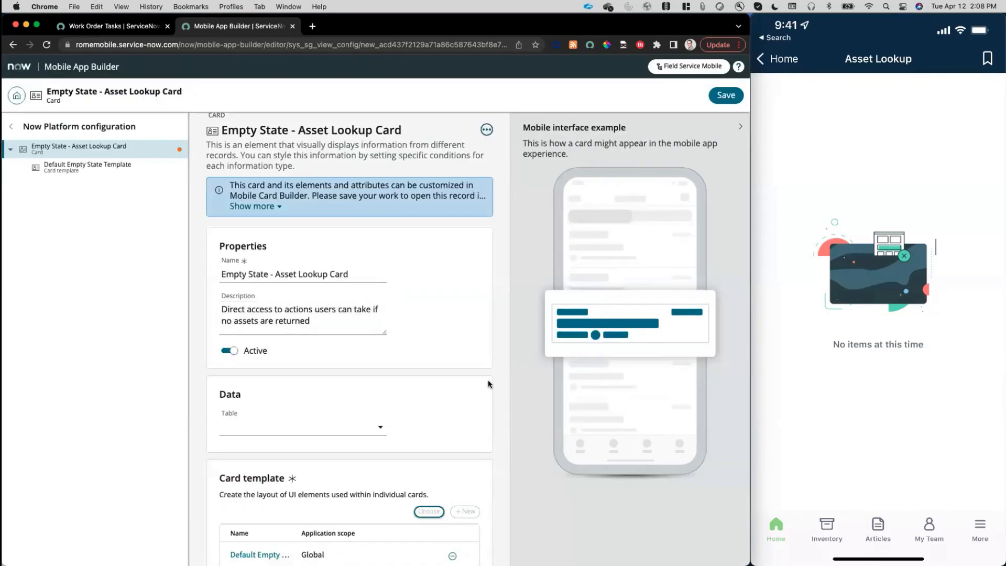
# Save the Empty State - Asset Lookup Card record and dismiss the notification.
pyautogui.scroll(-1, 488, 379)
pyautogui.click(728, 95)
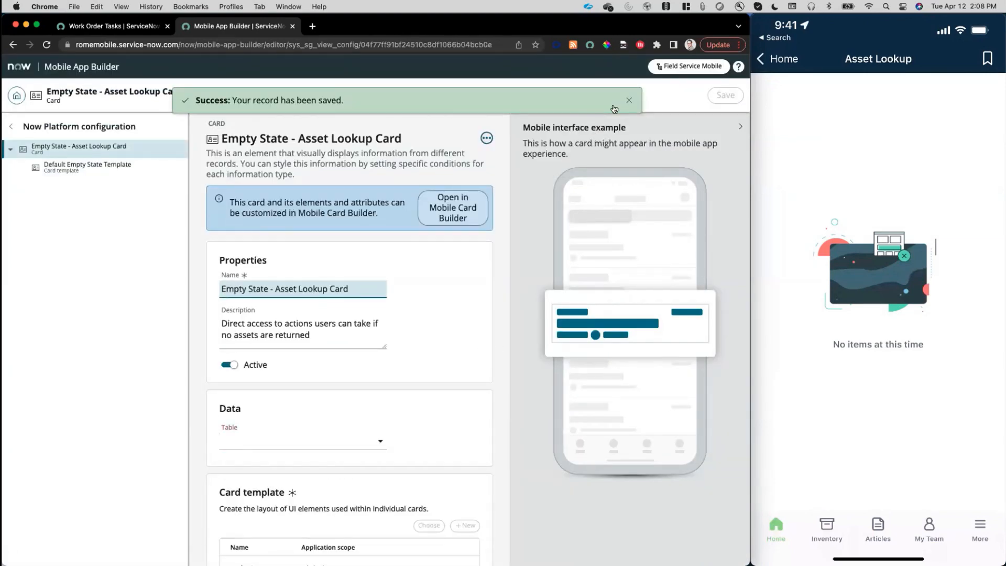
pyautogui.click(627, 101)
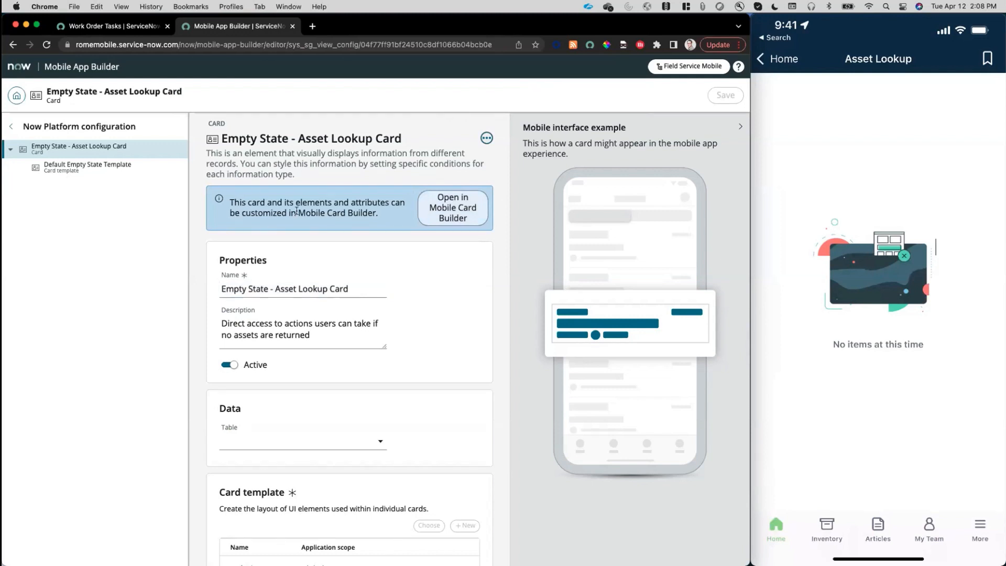
# Return to the Field Service Mobile scope, search its screens for "asset lookup", and open the Asset Lookup list screen.
pyautogui.click(15, 98)
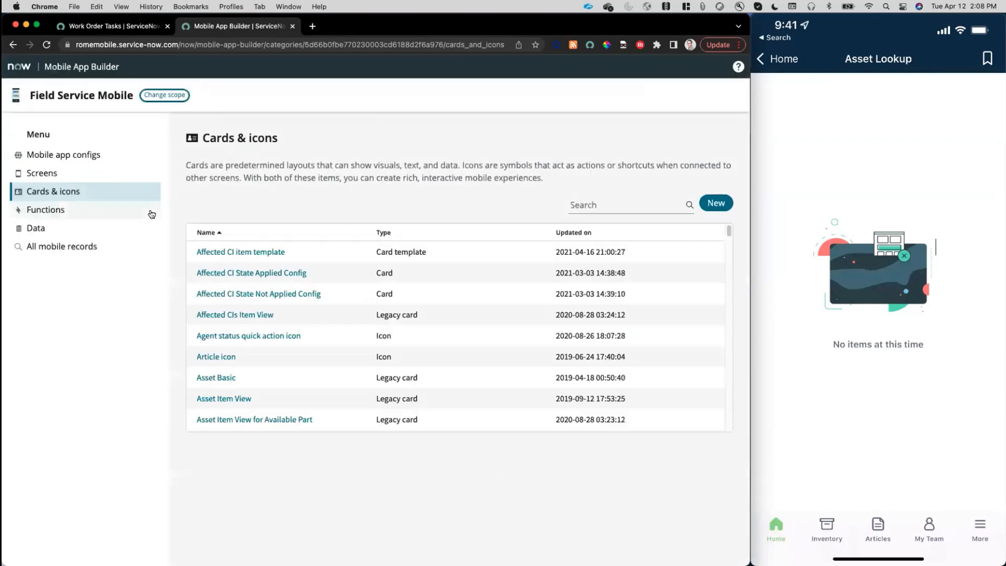
pyautogui.click(67, 173)
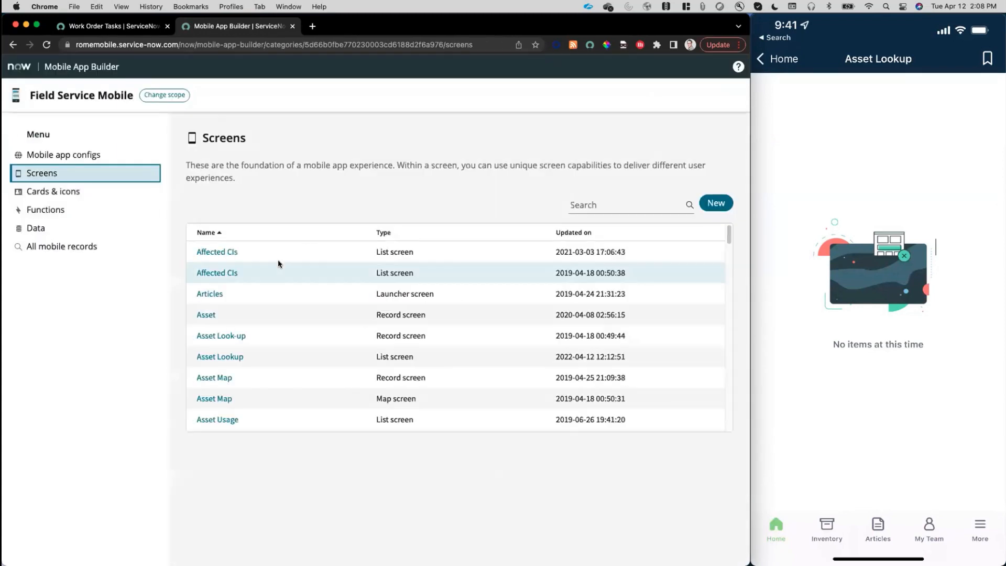
pyautogui.click(603, 205)
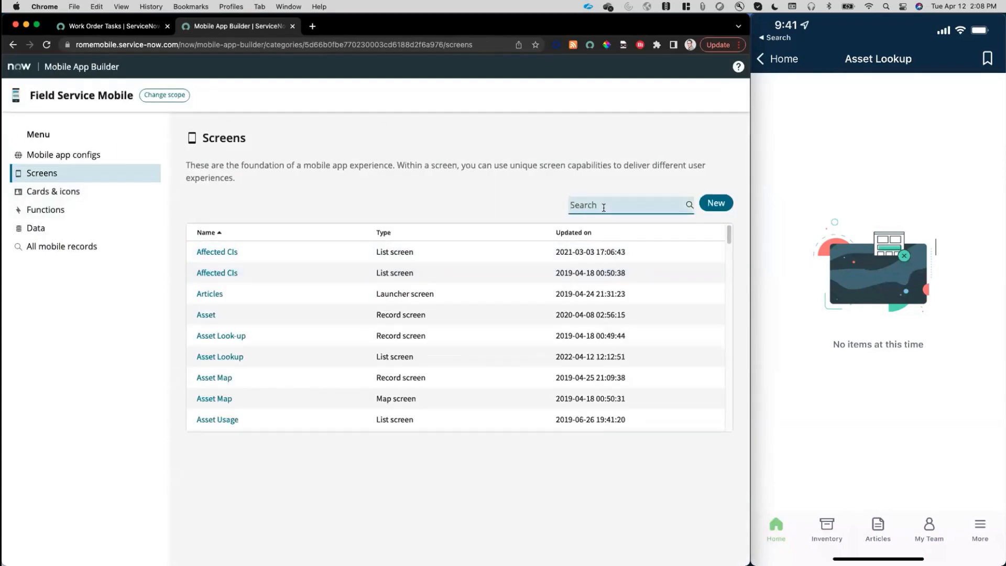
pyautogui.write('asset lookju')
pyautogui.press('BackSpace')
pyautogui.write('up')
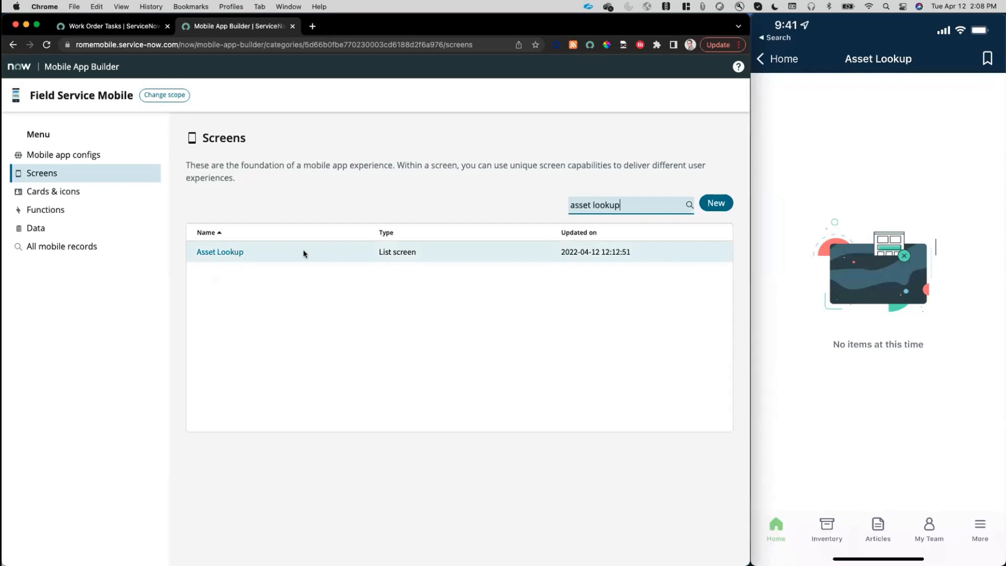
pyautogui.click(244, 254)
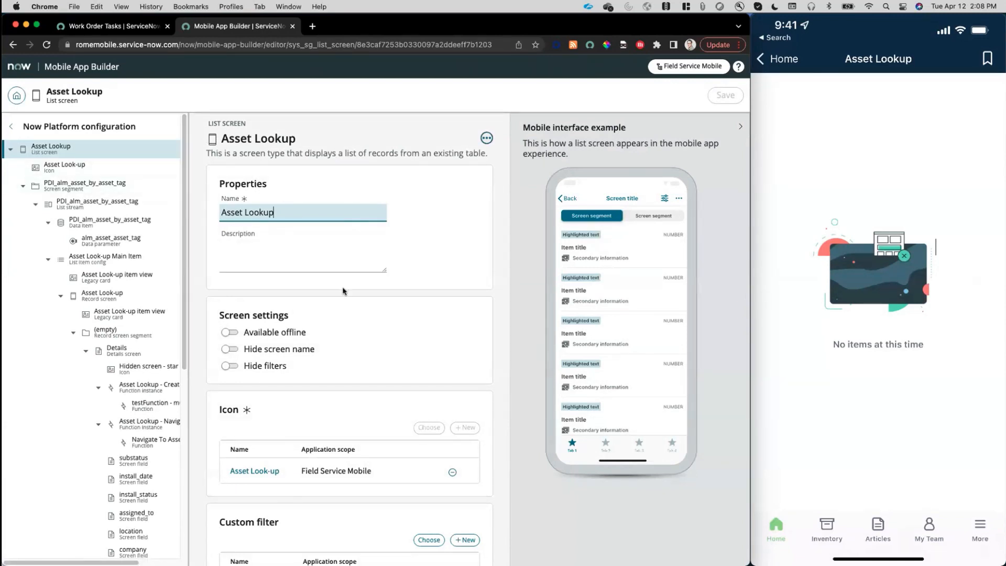
# Add a new empty state to the Asset Lookup list screen and name it "Empty State - Asset Lookup".
pyautogui.scroll(-1, 341, 292)
pyautogui.scroll(-10, 341, 292)
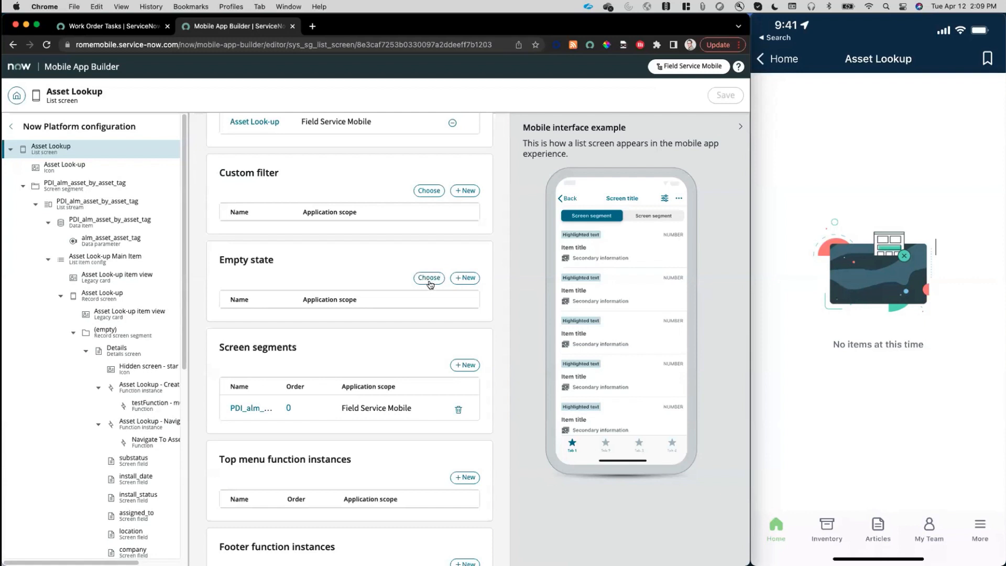
pyautogui.click(465, 278)
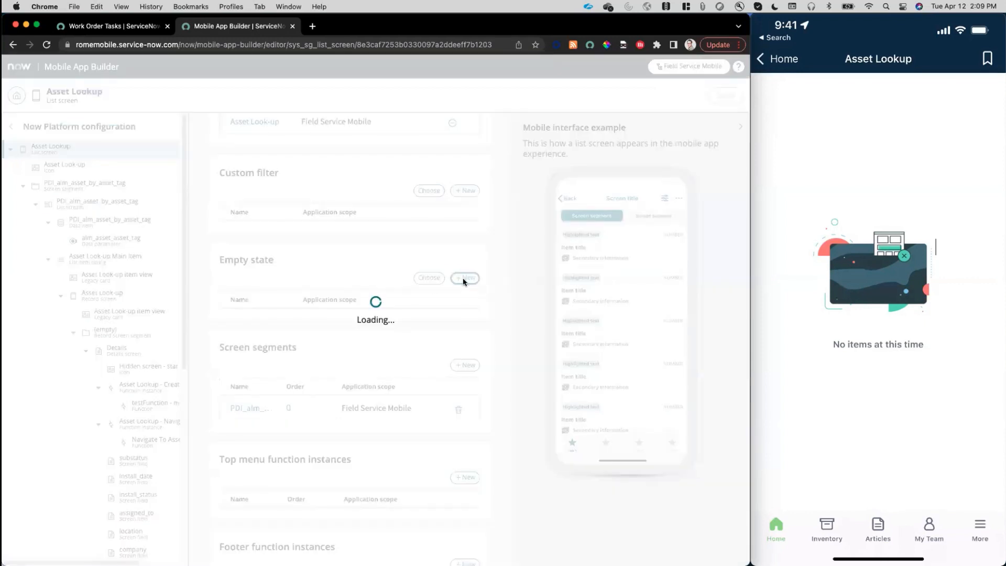
pyautogui.moveTo(288, 223); pyautogui.dragTo(201, 224)
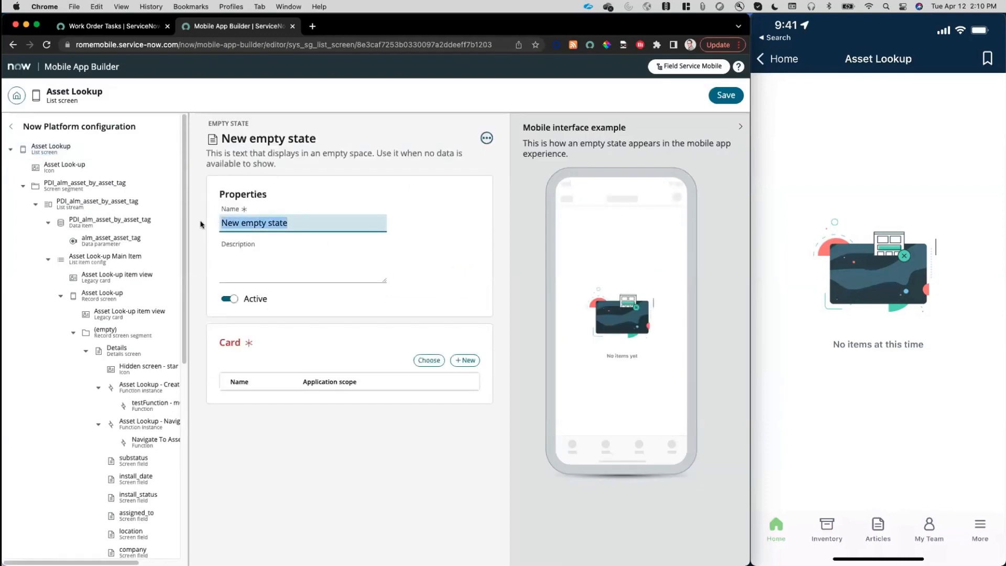
pyautogui.write('Empty ')
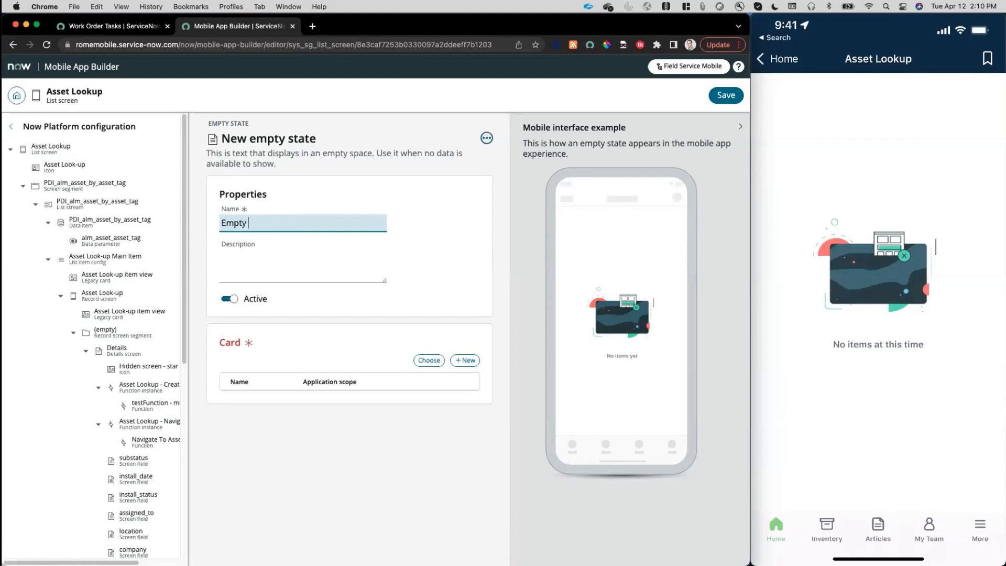
pyautogui.write('State - Asset Lookup')
# Search the available cards for "Empty" and assign Empty State - Asset Lookup Card to the new empty state.
pyautogui.moveTo(216, 344); pyautogui.dragTo(239, 343)
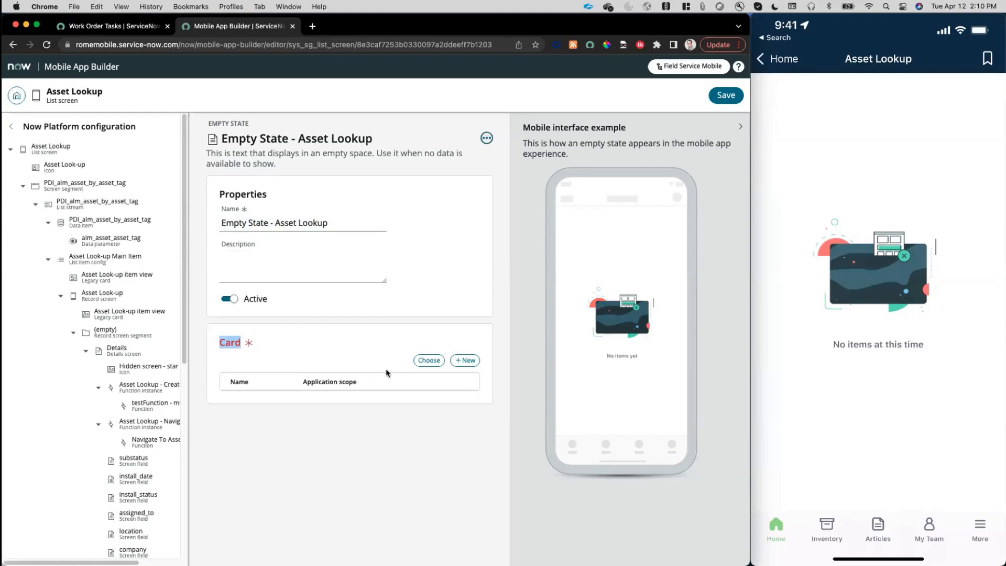
pyautogui.click(424, 360)
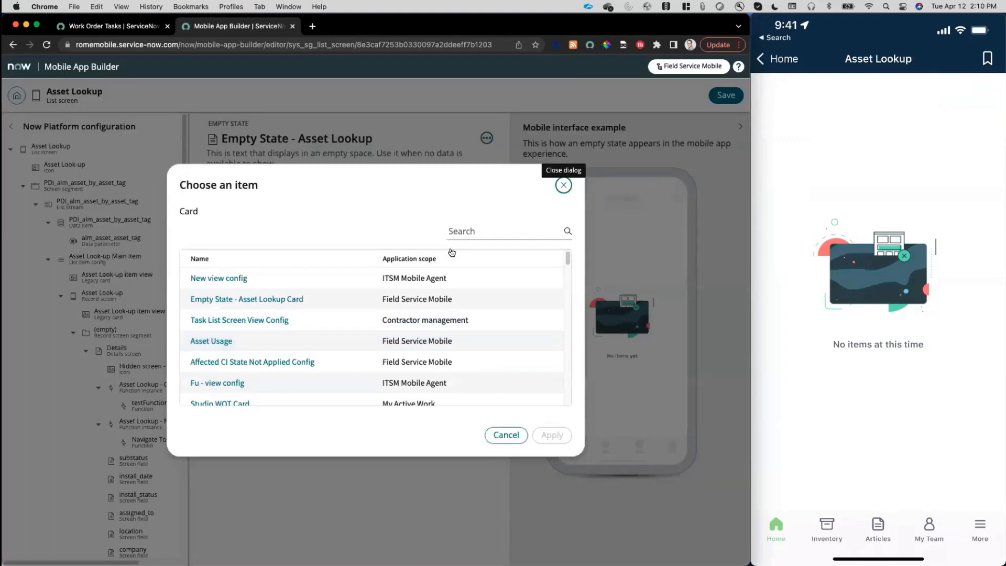
pyautogui.click(478, 229)
pyautogui.write('Empty')
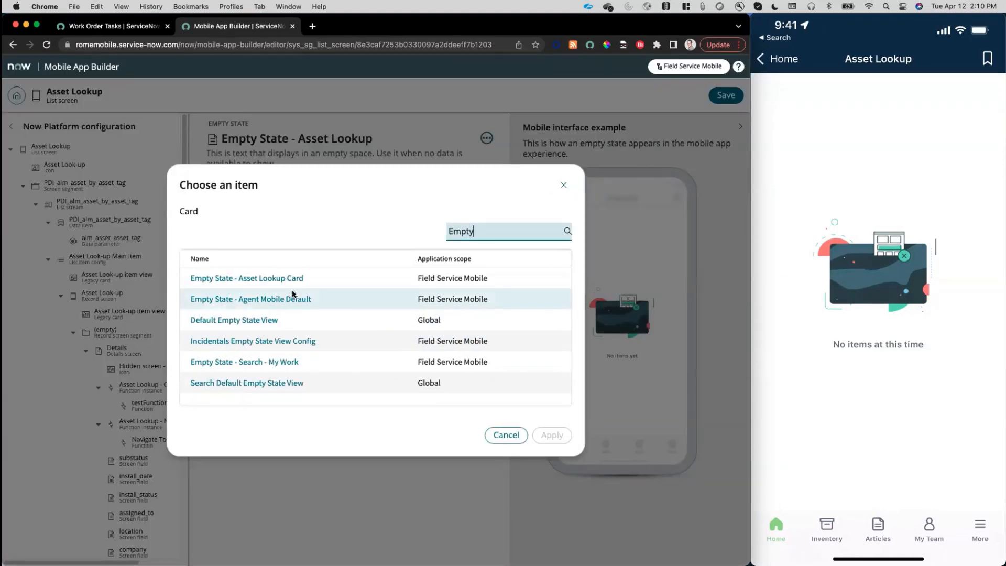
pyautogui.click(262, 279)
pyautogui.click(550, 435)
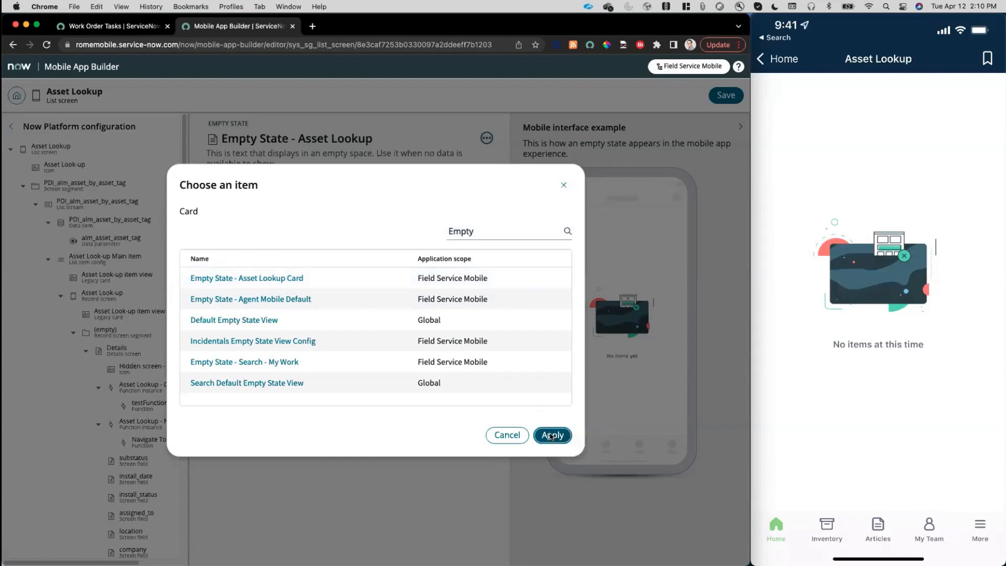
# Save the Asset Lookup list screen with its new empty state and dismiss the notification.
pyautogui.click(725, 95)
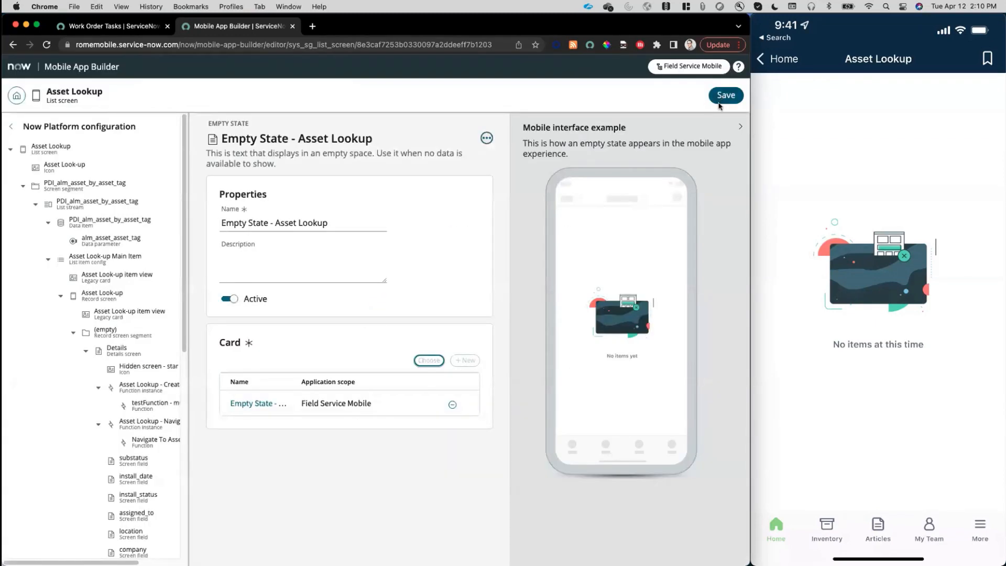
pyautogui.moveTo(763, 321)
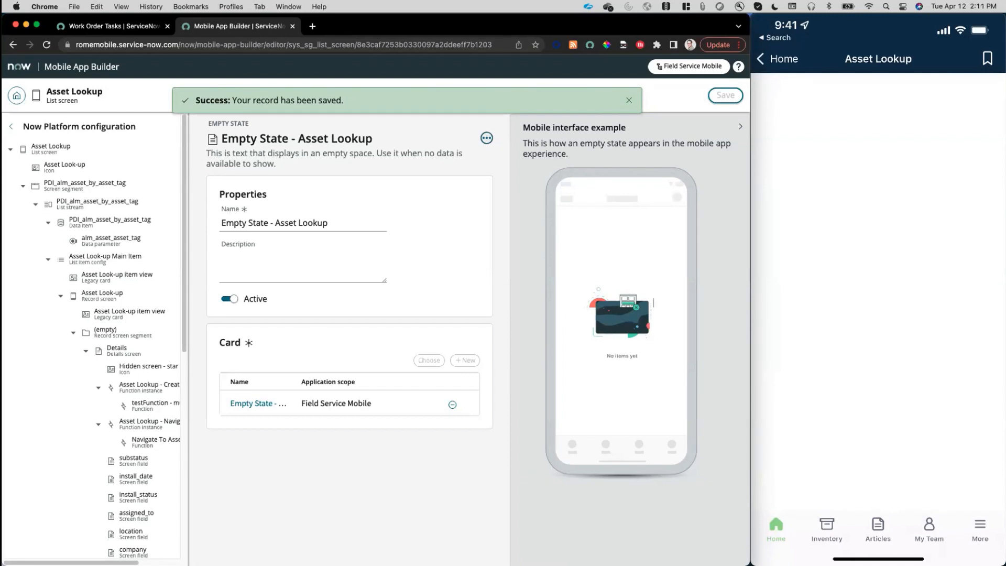
pyautogui.click(628, 100)
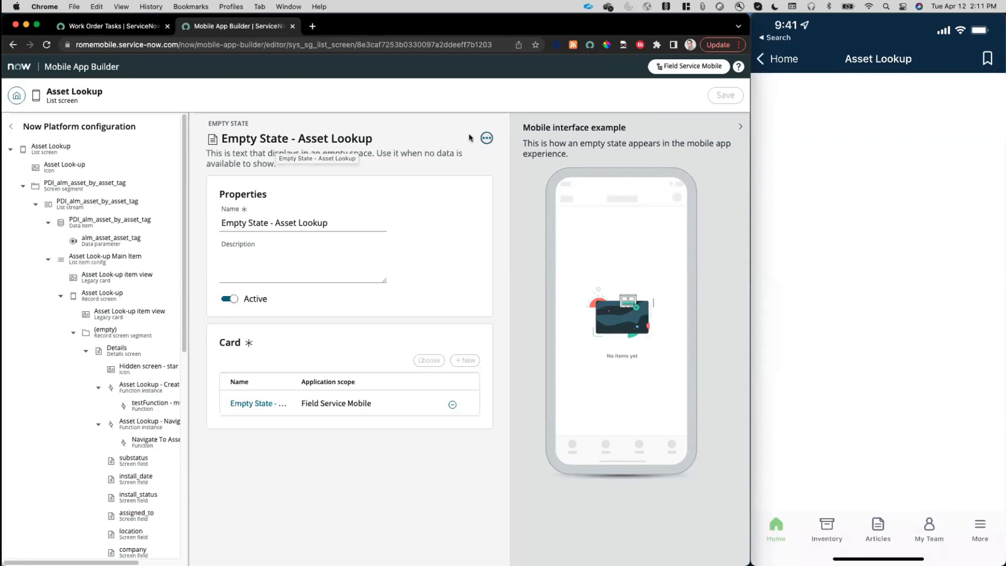
# Open the card assigned to Empty State - Asset Lookup and launch it in Mobile Card Builder.
pyautogui.click(486, 140)
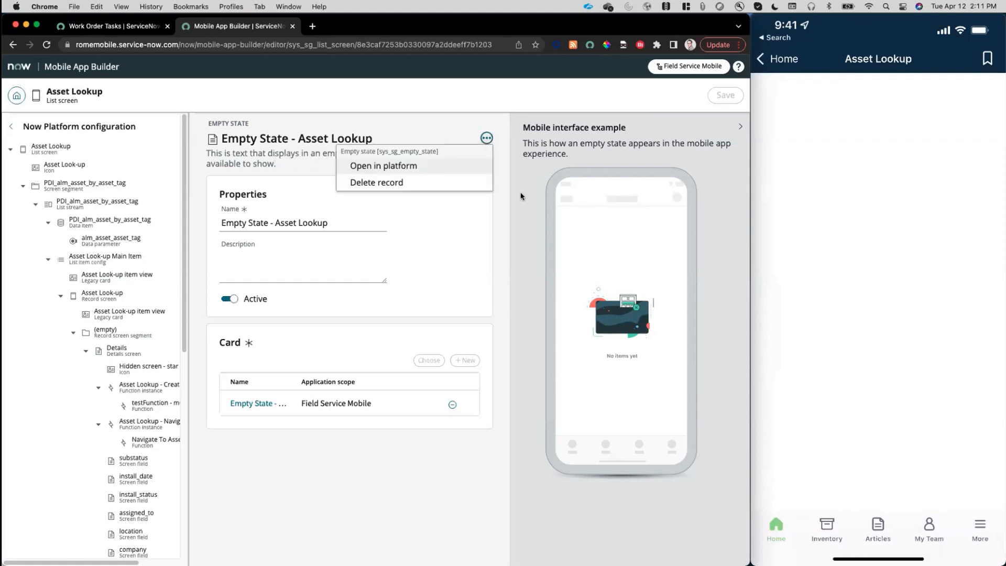
pyautogui.click(443, 133)
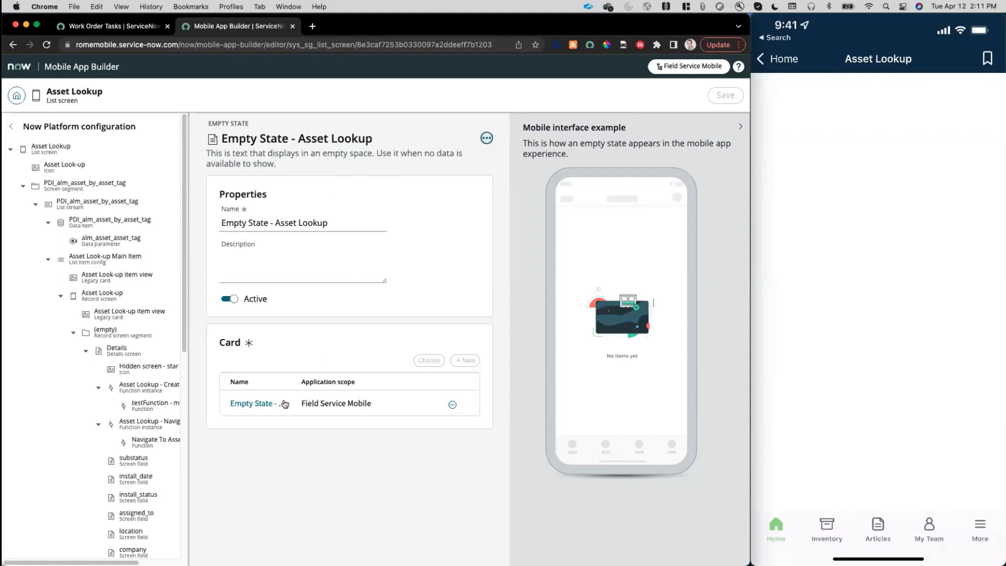
pyautogui.click(237, 404)
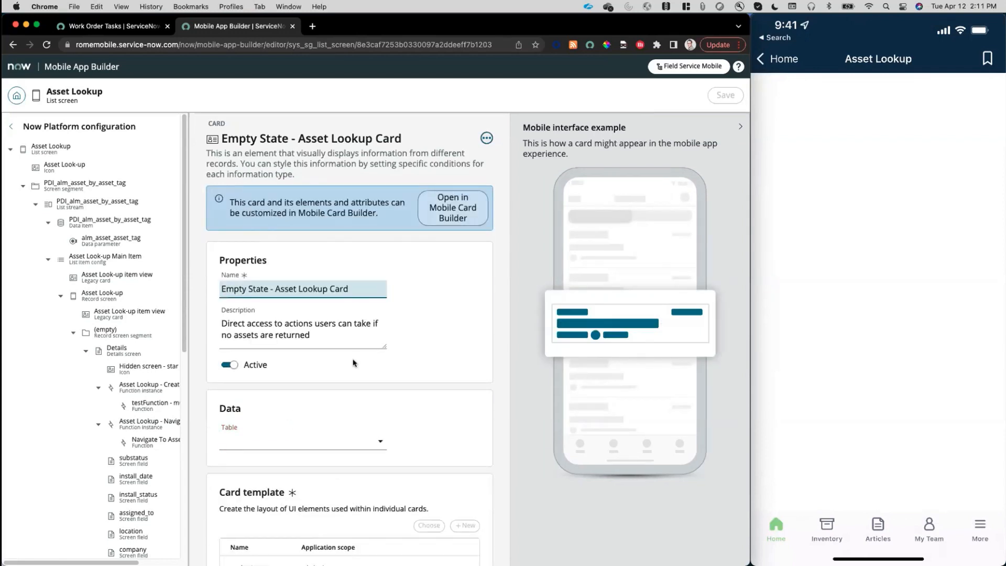
pyautogui.click(441, 219)
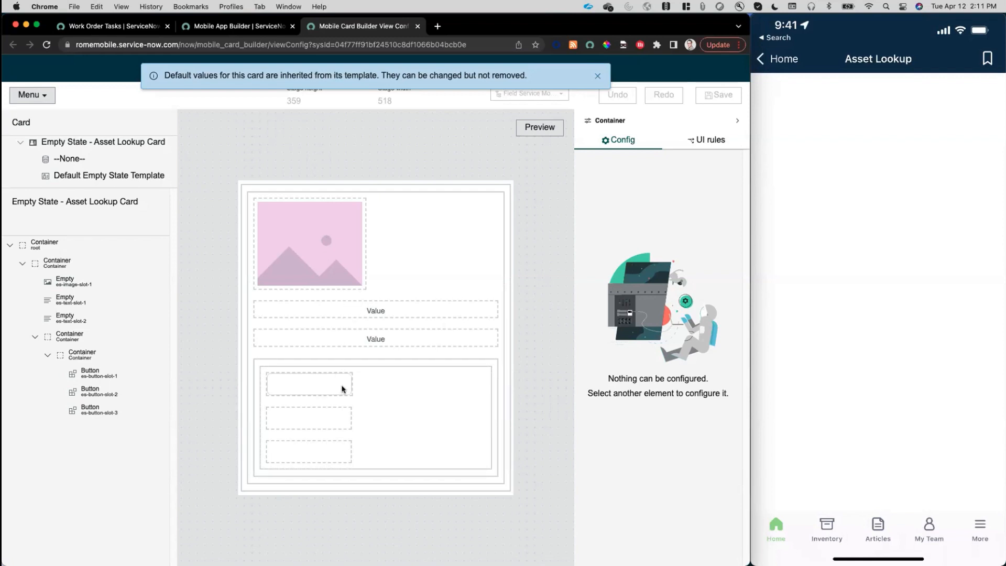
# Set the card's first text slot to static text reading "Your asset search returned no results.".
pyautogui.click(345, 313)
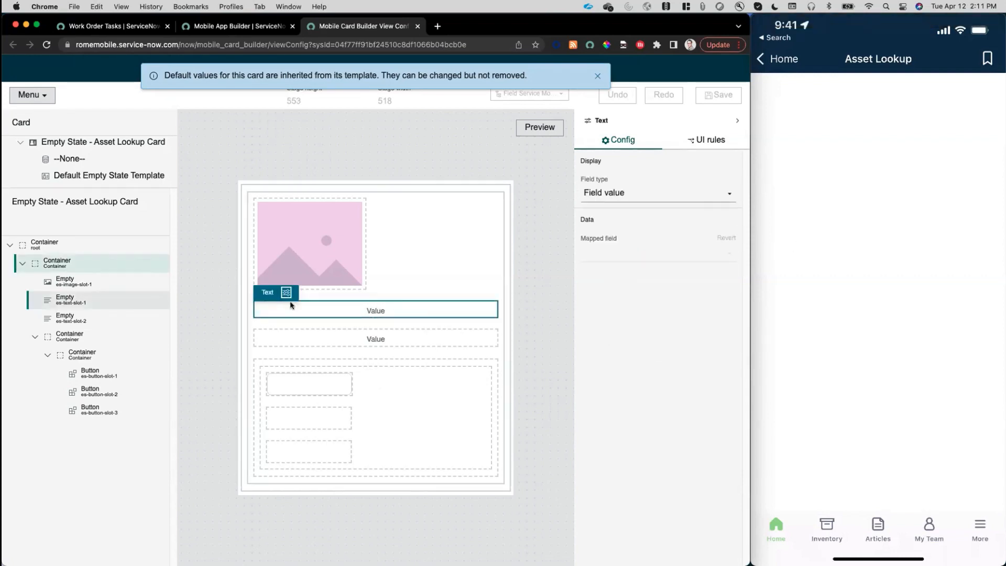
pyautogui.click(651, 194)
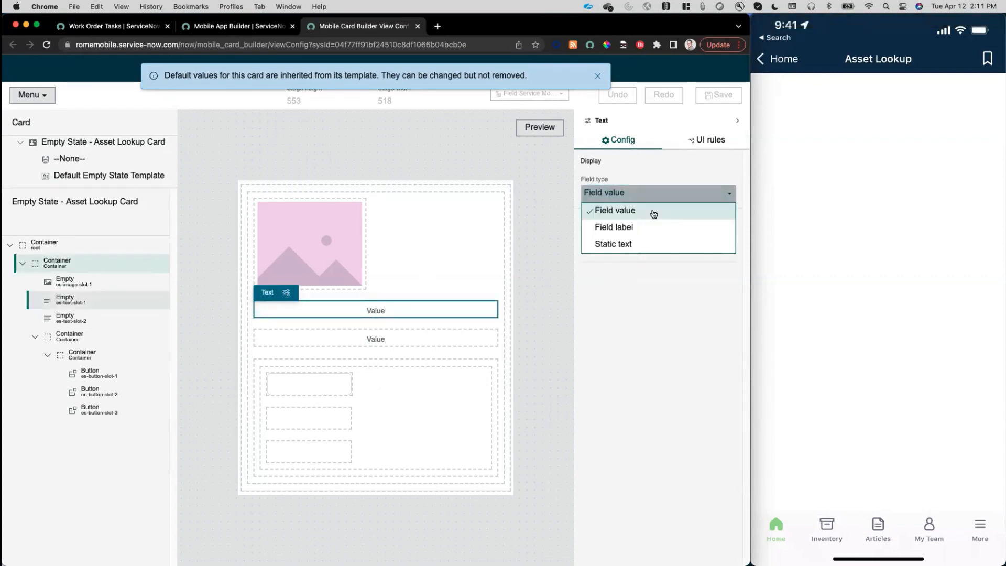
pyautogui.click(644, 242)
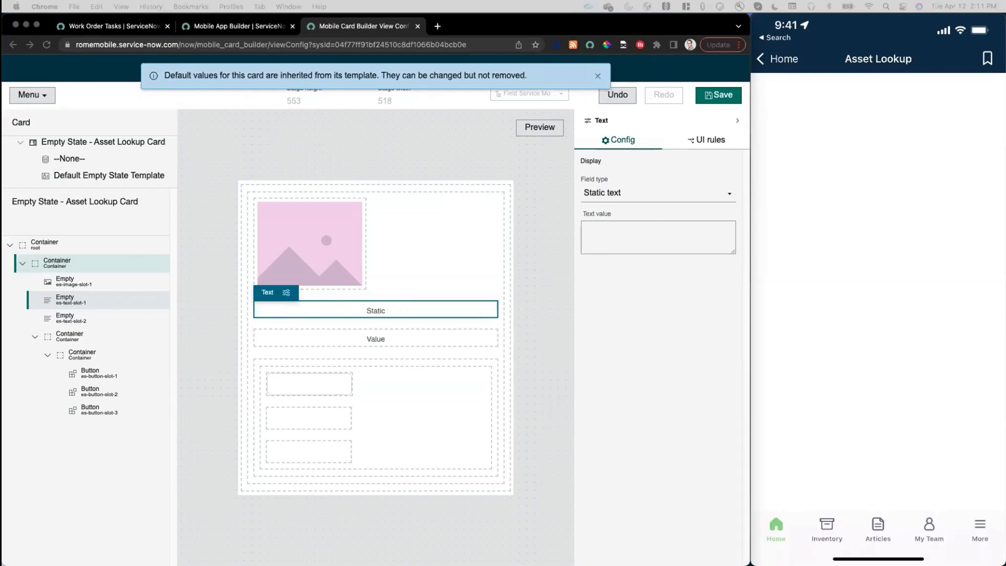
pyautogui.click(619, 244)
pyautogui.click(636, 244)
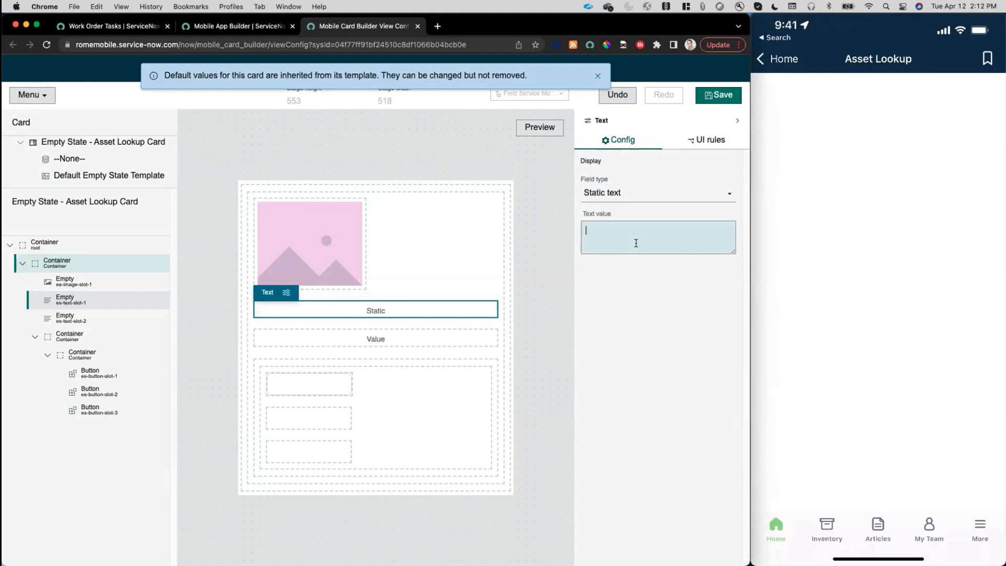
pyautogui.write('Yo')
pyautogui.press('Return')
pyautogui.press('Return')
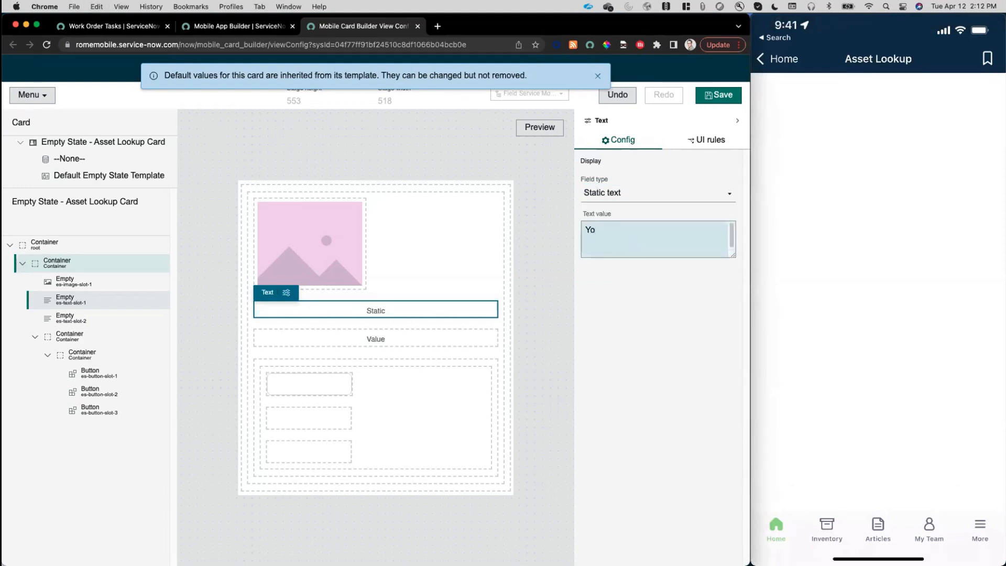
pyautogui.press('BackSpace')
pyautogui.press('BackSpace')
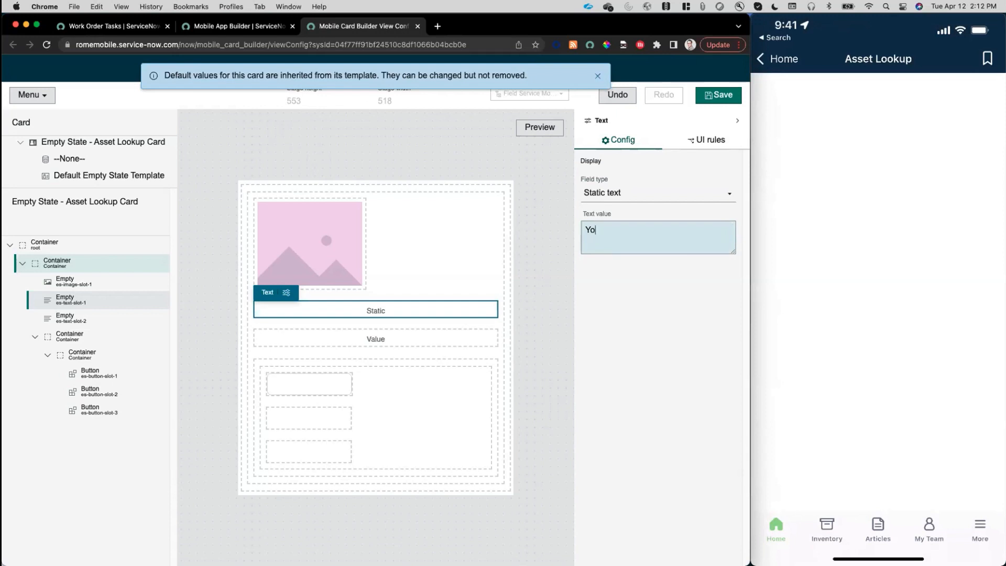
pyautogui.write('ur asset search returned no results.')
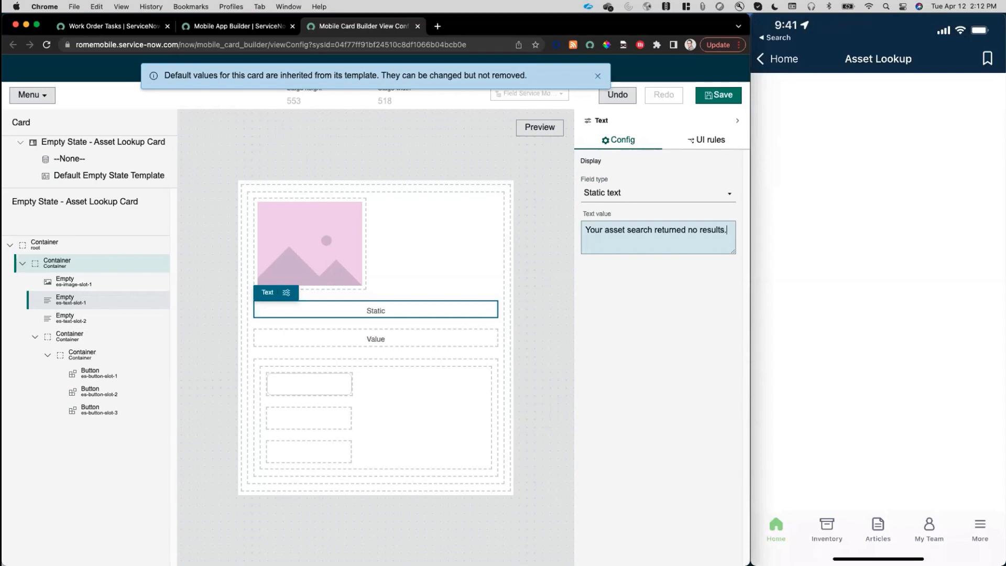
# Set the second text slot to static text: "If you feel this was in error, please open a missing asset request, or create a new asset.".
pyautogui.click(450, 339)
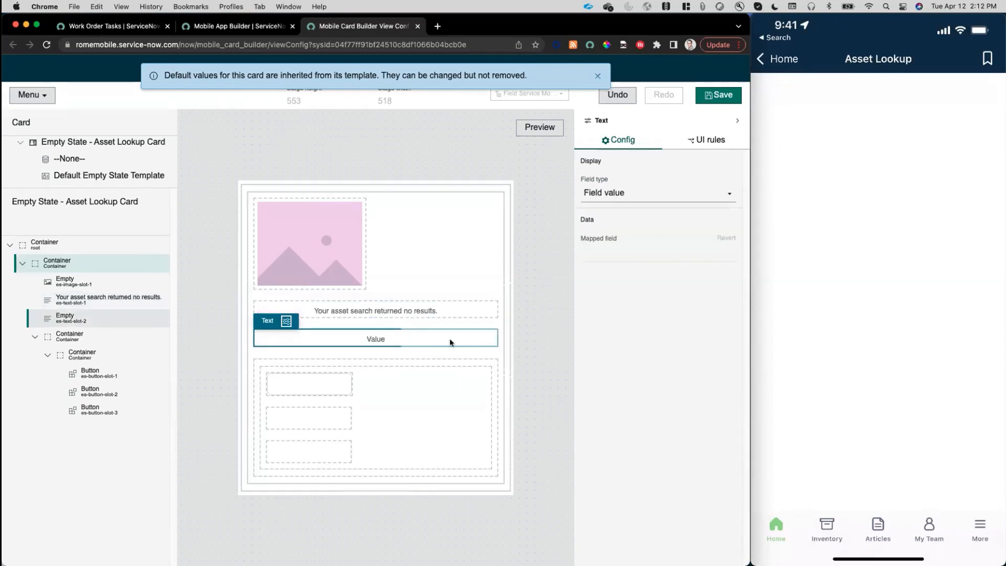
pyautogui.press('super+Tab')
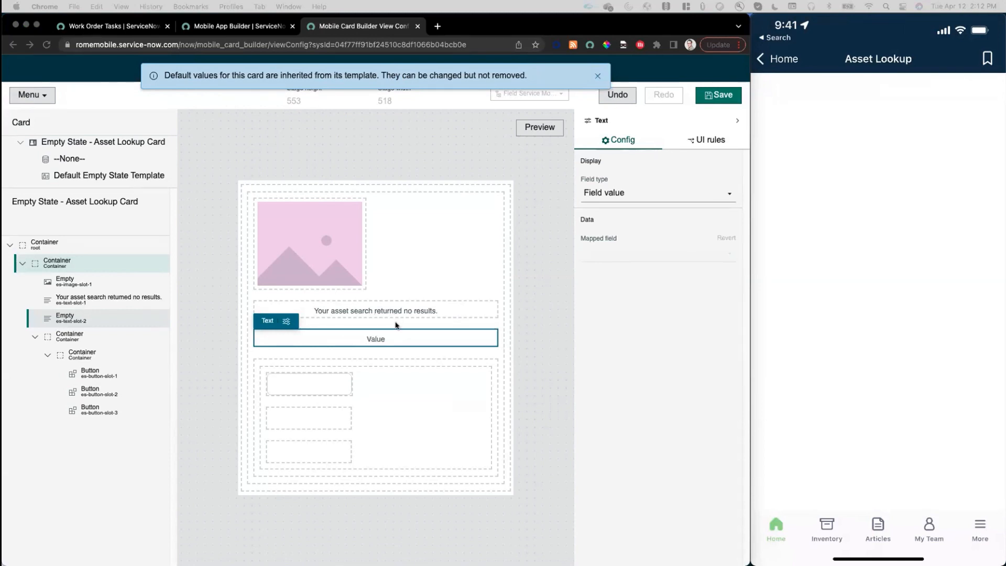
pyautogui.click(637, 192)
pyautogui.click(635, 193)
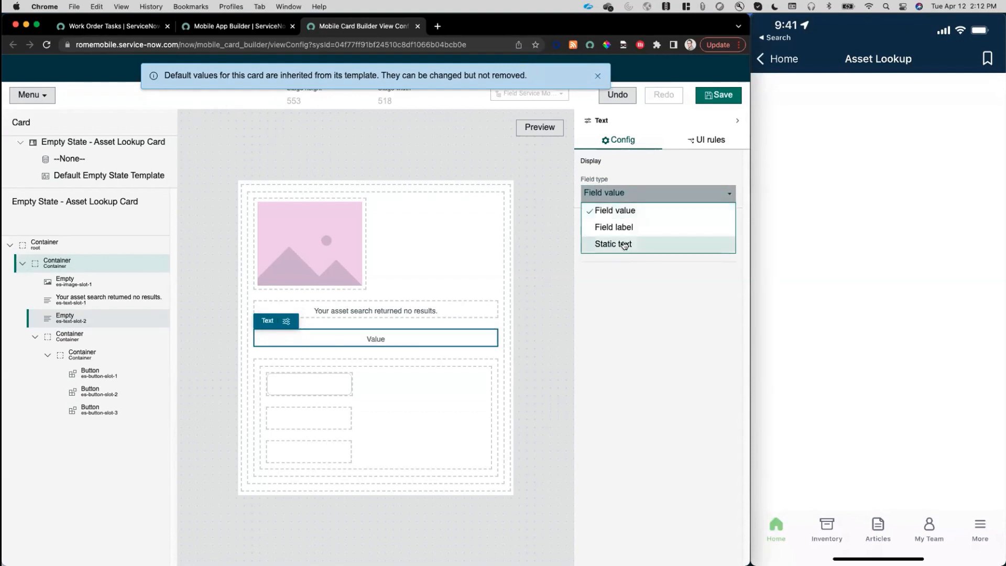
pyautogui.click(629, 245)
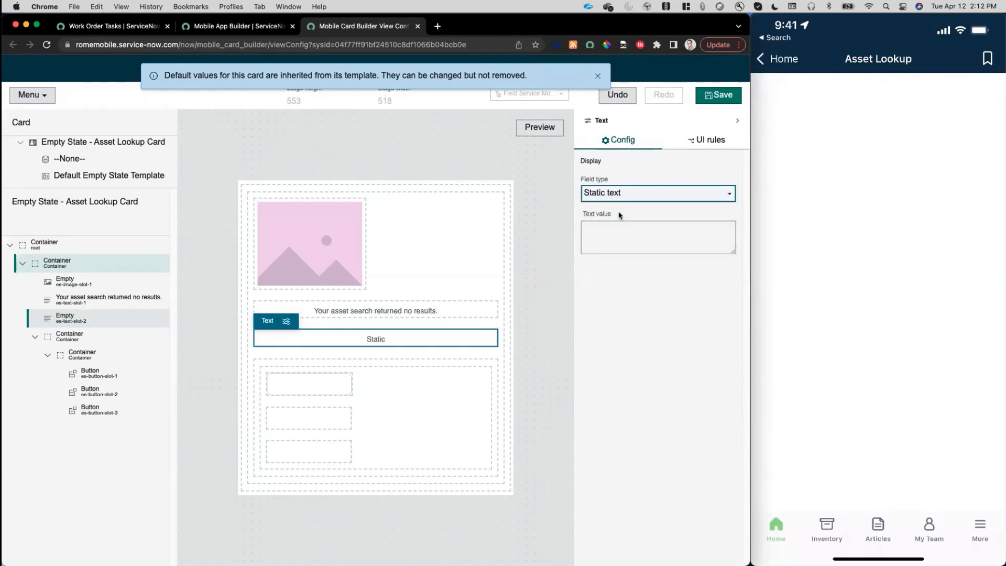
pyautogui.click(637, 250)
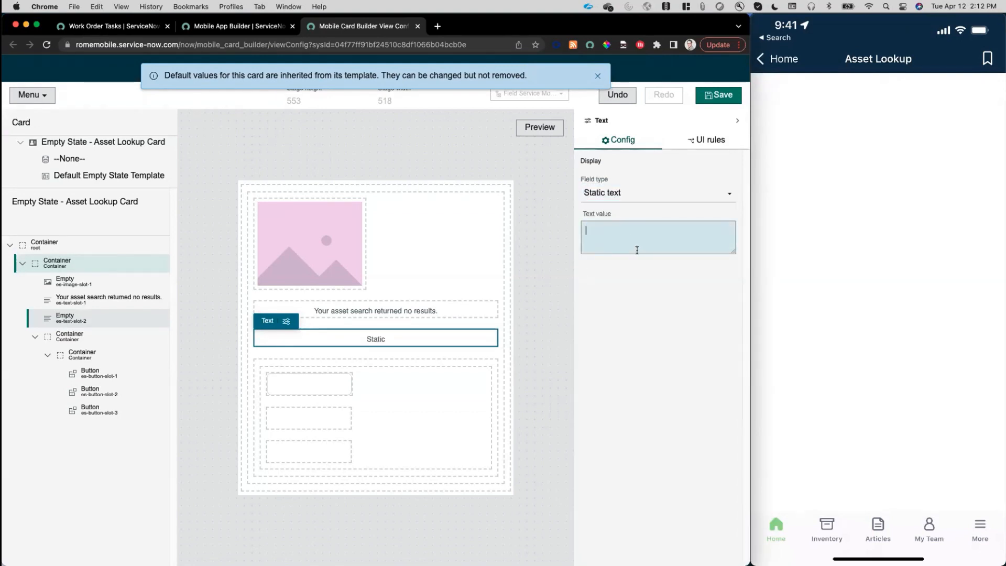
pyautogui.write('If you feel this was in error, please open a missing asset request, or create a new asset.')
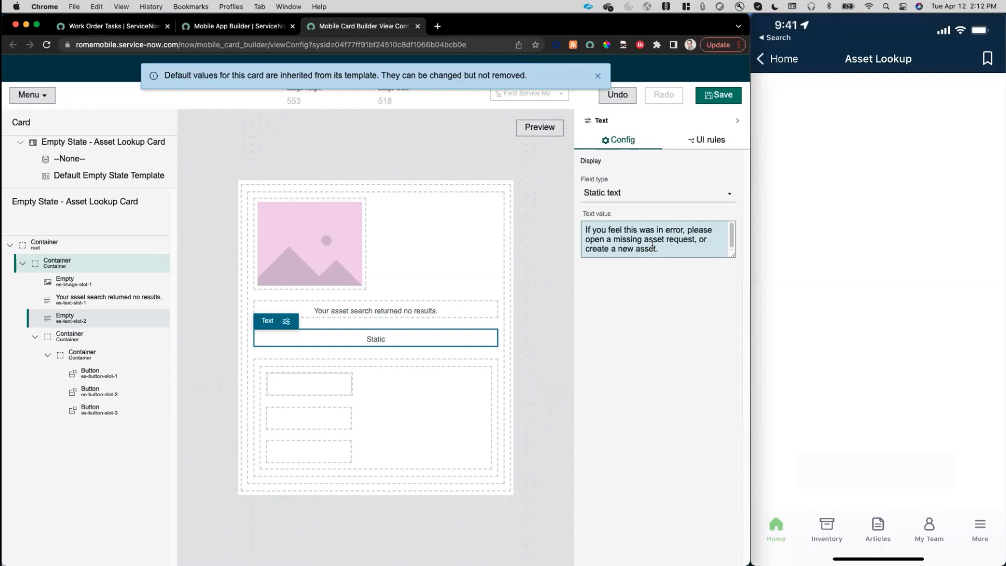
pyautogui.click(638, 292)
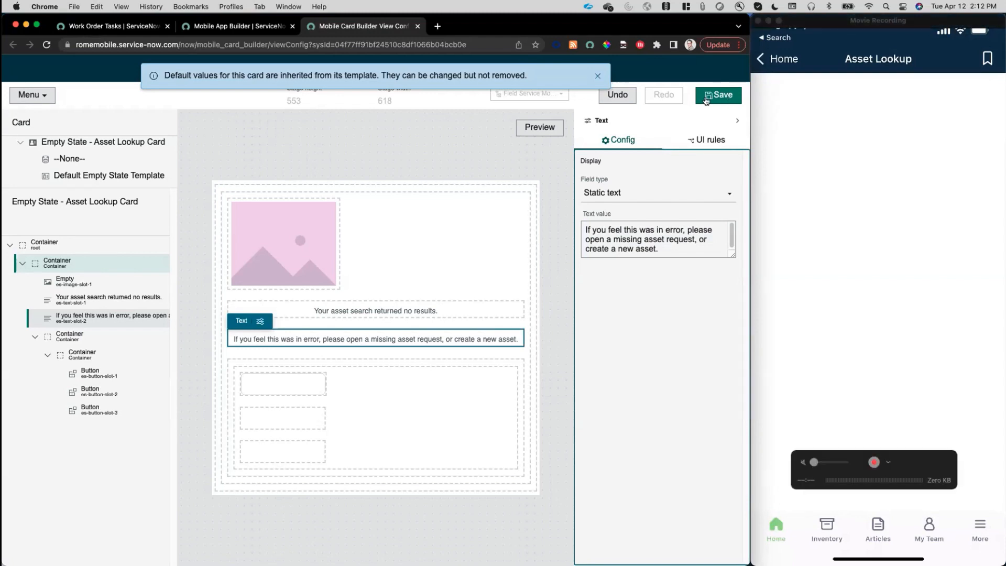
# Save the card and check its new texts on the mobile Asset Lookup screen.
pyautogui.click(706, 99)
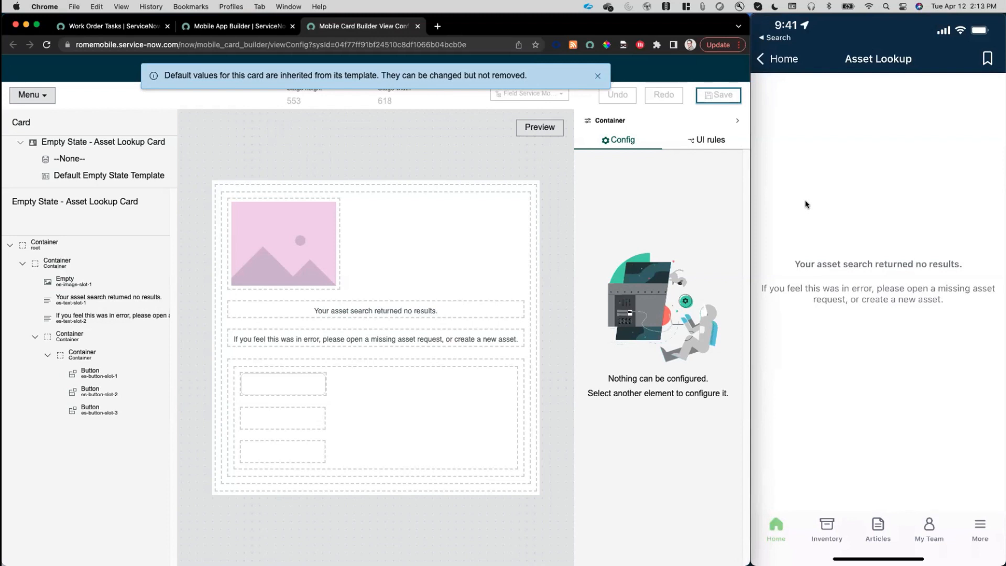
pyautogui.moveTo(842, 314)
pyautogui.moveTo(847, 276)
# Switch to the Work Order Tasks page, filter the navigator for "images", and open the System UI Images module.
pyautogui.click(91, 27)
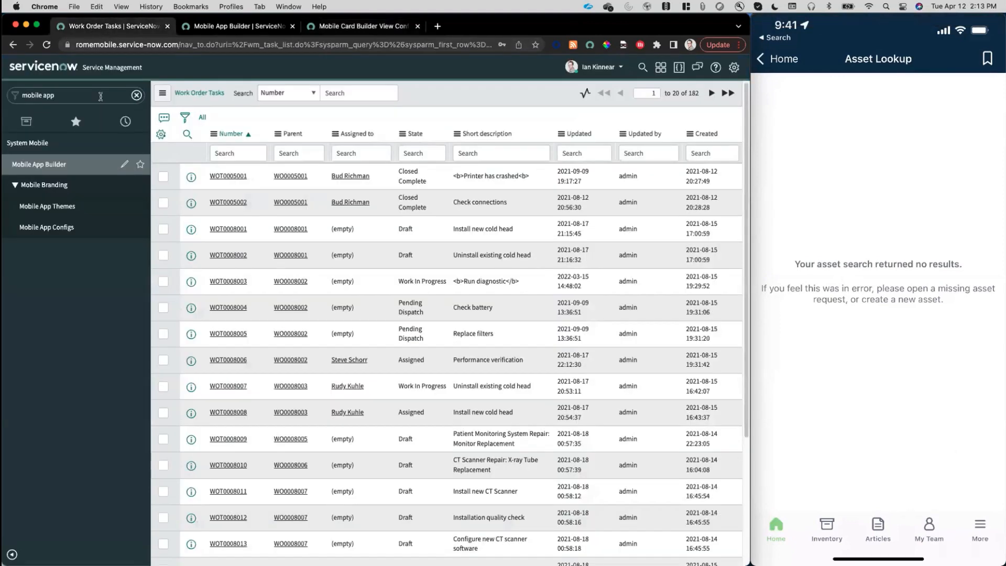
pyautogui.click(81, 96)
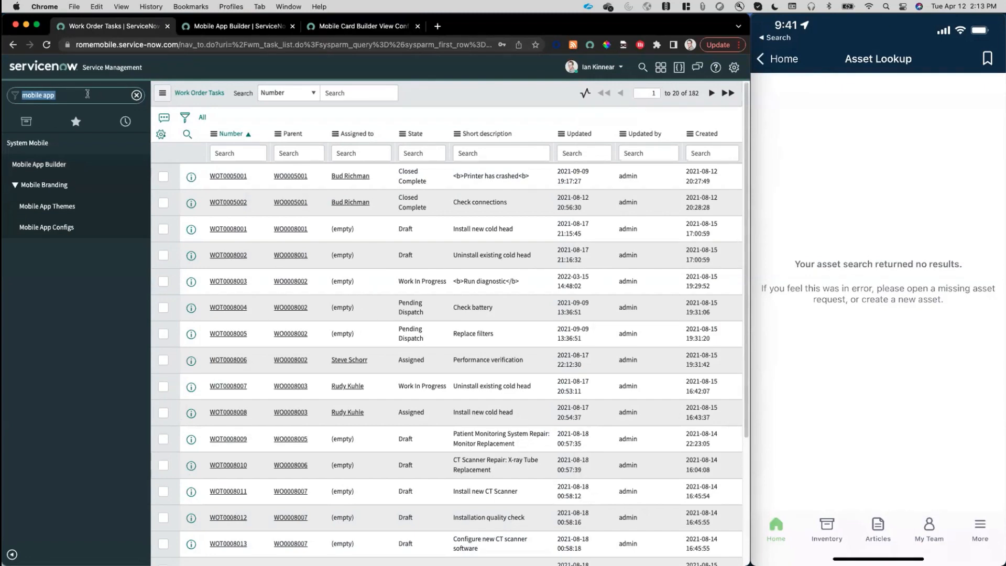
pyautogui.write('images')
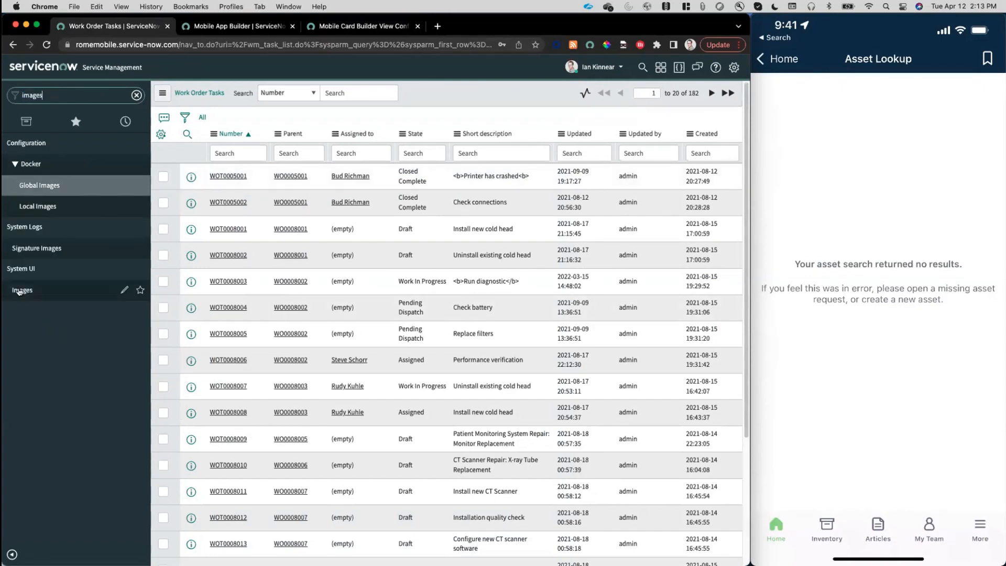
pyautogui.click(18, 291)
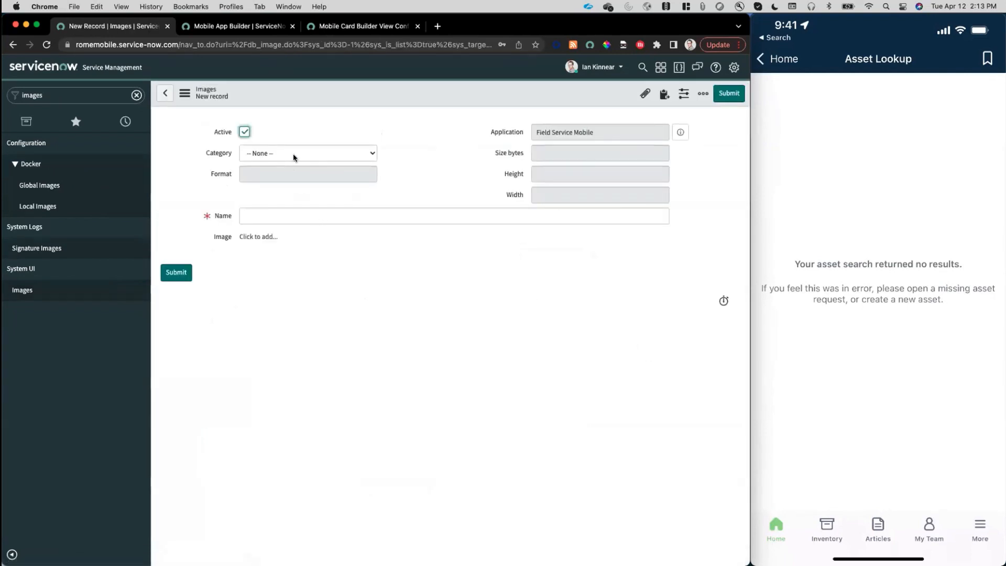
# Try to create an image record in category General named no_asset_results_image_astro.png, and dismiss the error messages.
pyautogui.click(293, 153)
pyautogui.click(283, 174)
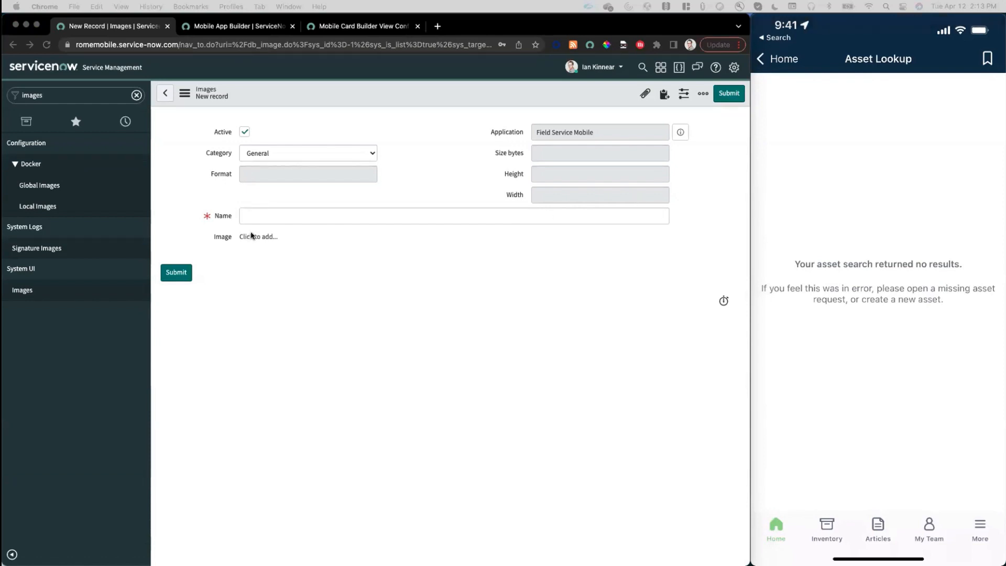
pyautogui.click(321, 216)
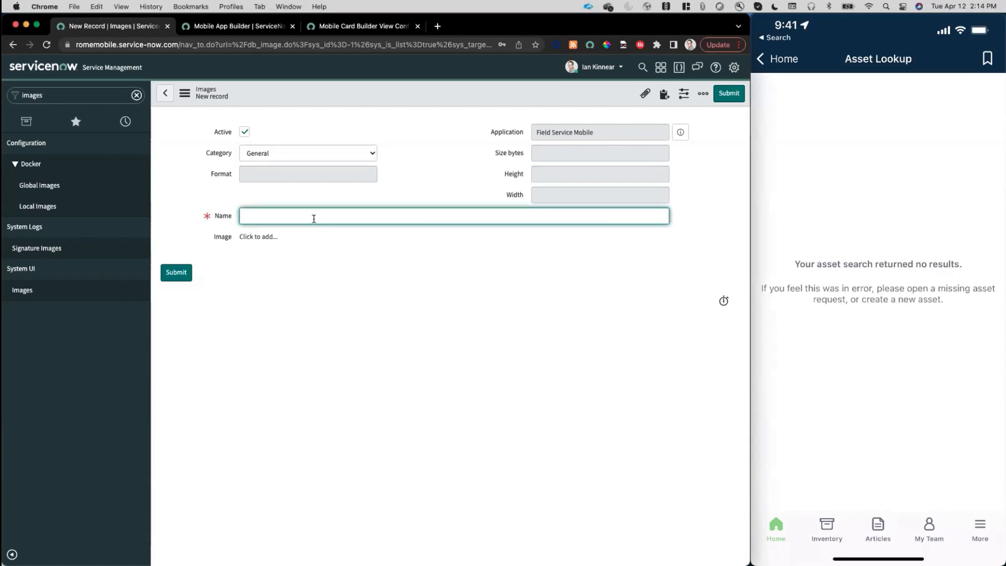
pyautogui.write('no_asset_results_image_astro.png')
pyautogui.click(254, 238)
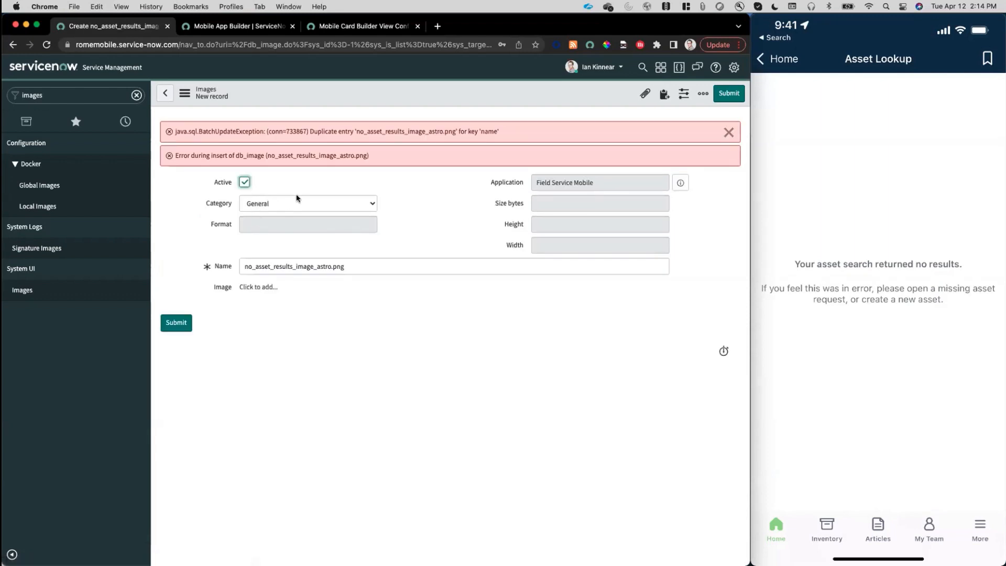
pyautogui.click(728, 131)
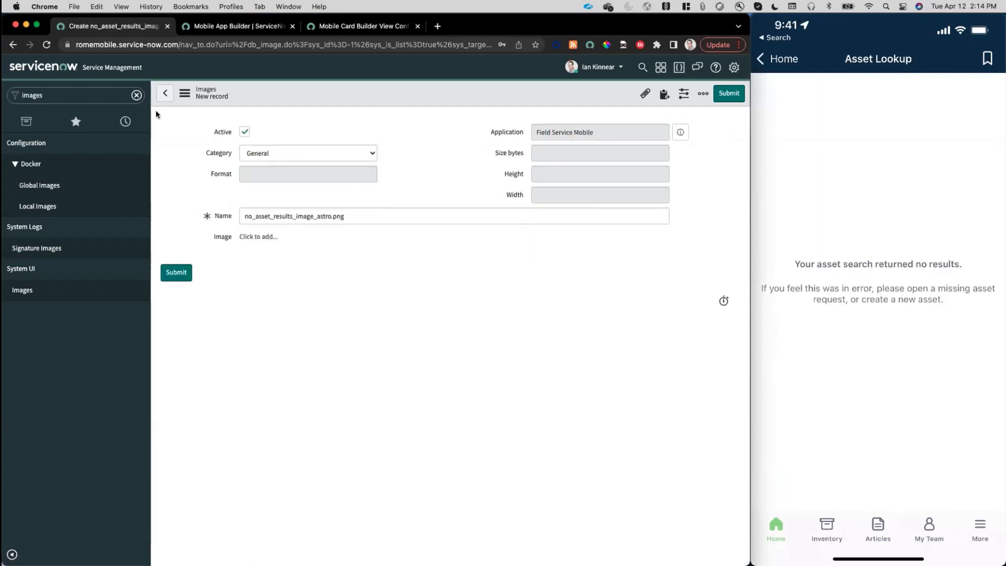
# Reopen the Images list, sort it by most recently updated, and open the no_asset_results_image_astro.png record.
pyautogui.click(32, 289)
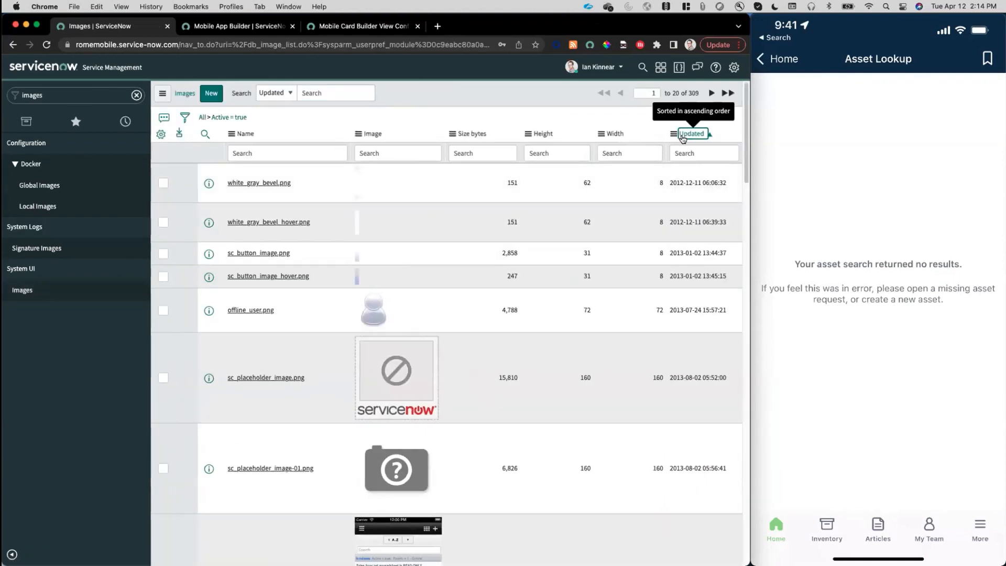
pyautogui.click(692, 134)
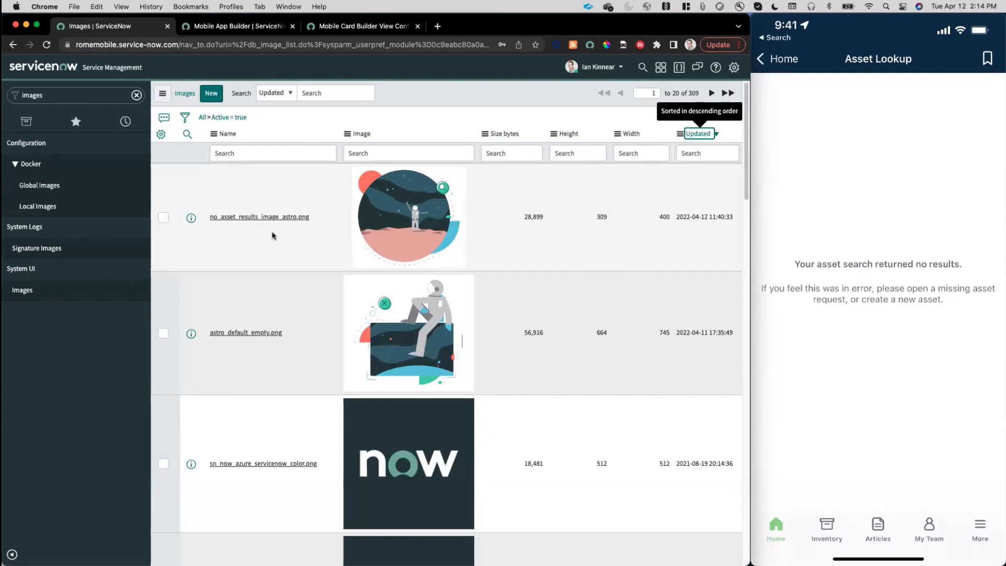
pyautogui.click(244, 217)
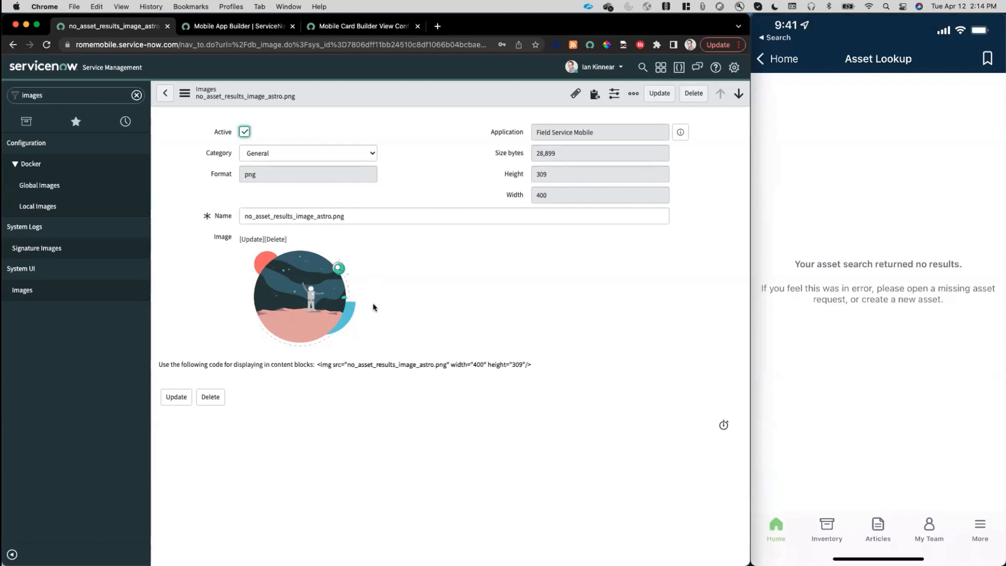
# Show the XML of the no_asset_results_image_astro.png record.
pyautogui.rightClick(375, 89)
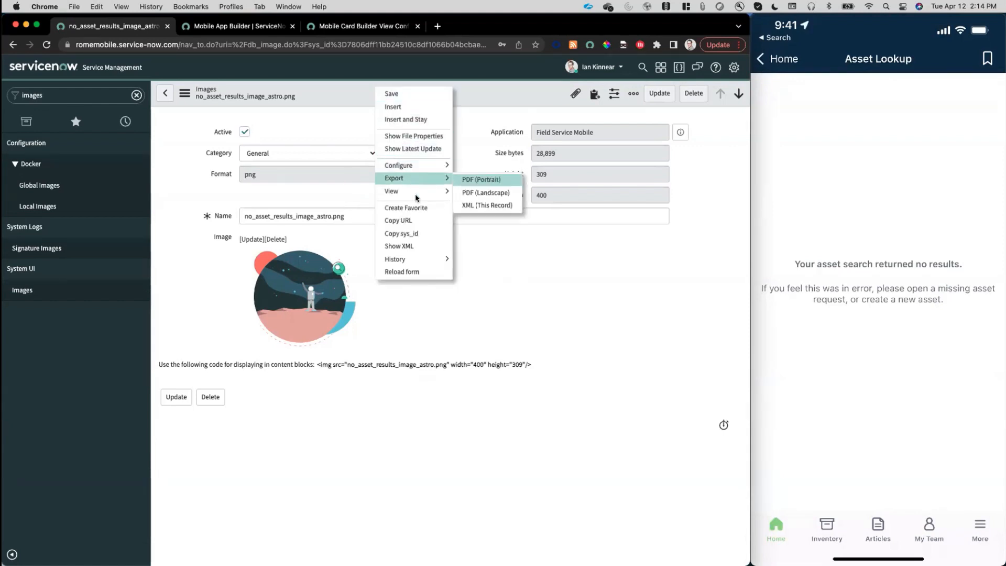
pyautogui.click(399, 245)
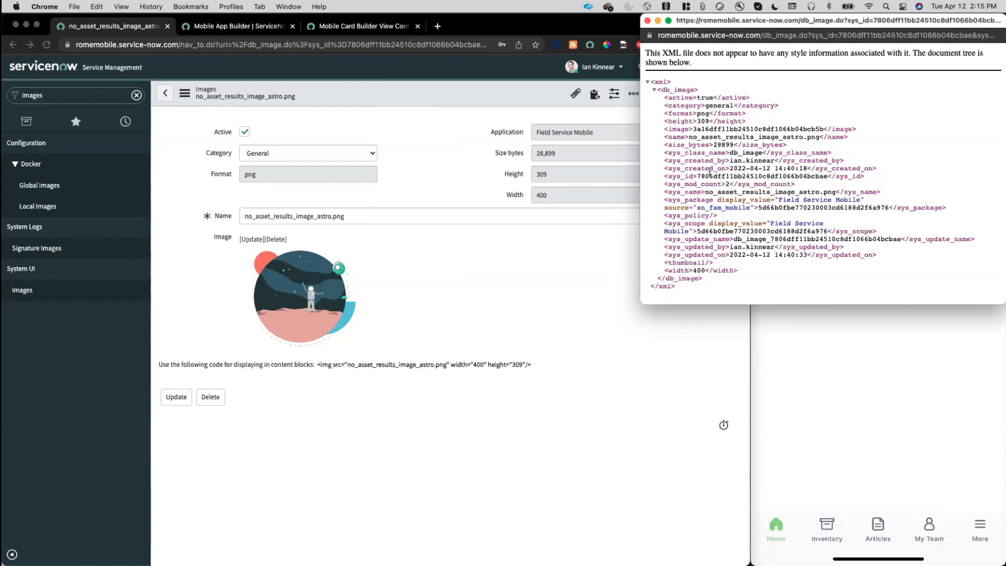
# Copy the value of the image element from the image record's XML and close the XML window.
pyautogui.moveTo(694, 128); pyautogui.dragTo(821, 127)
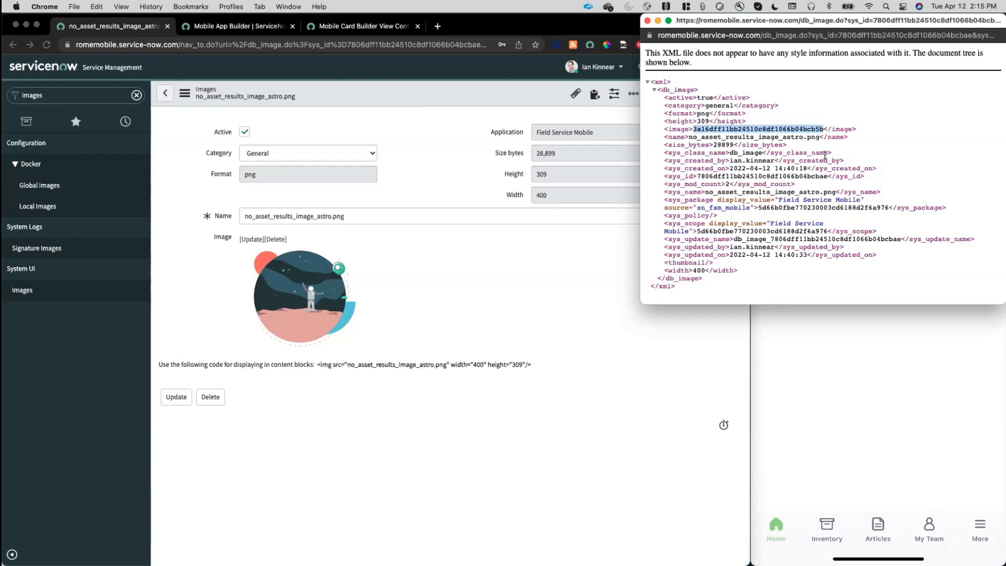
pyautogui.press('super+c')
pyautogui.click(647, 21)
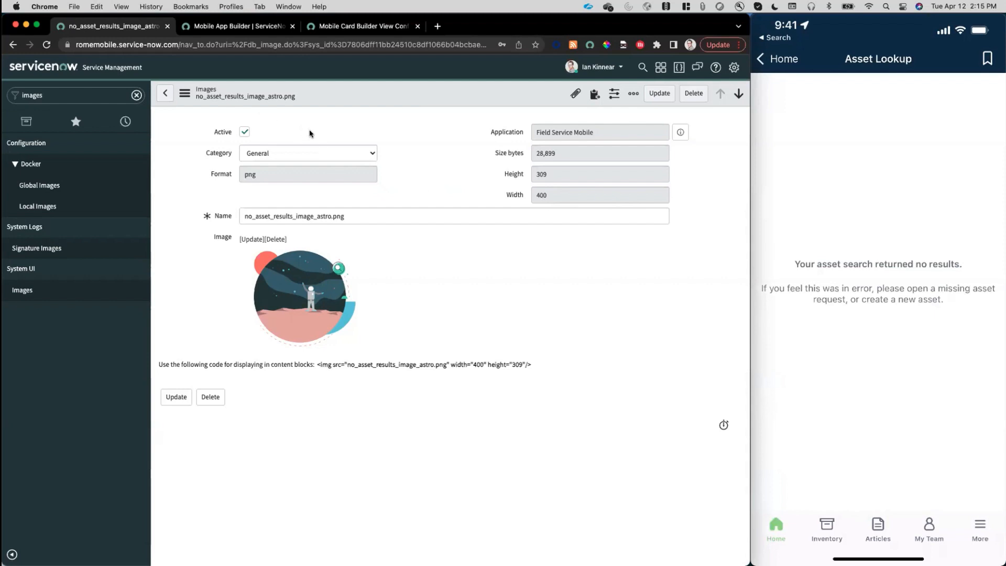
# Open the Empty State - Asset Lookup Card in the platform from Mobile App Builder, and open its es-image-slot-1_element record.
pyautogui.click(246, 27)
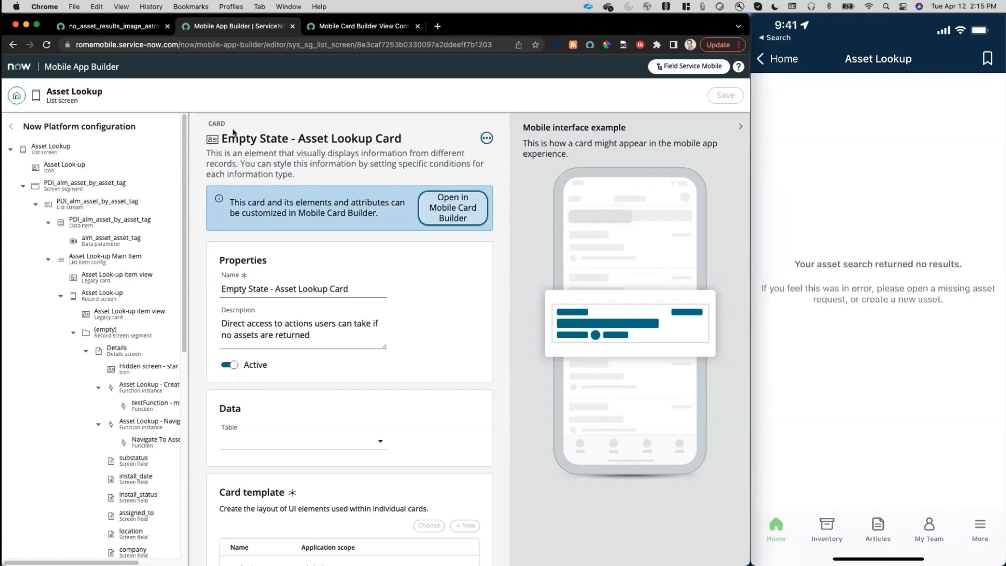
pyautogui.click(487, 139)
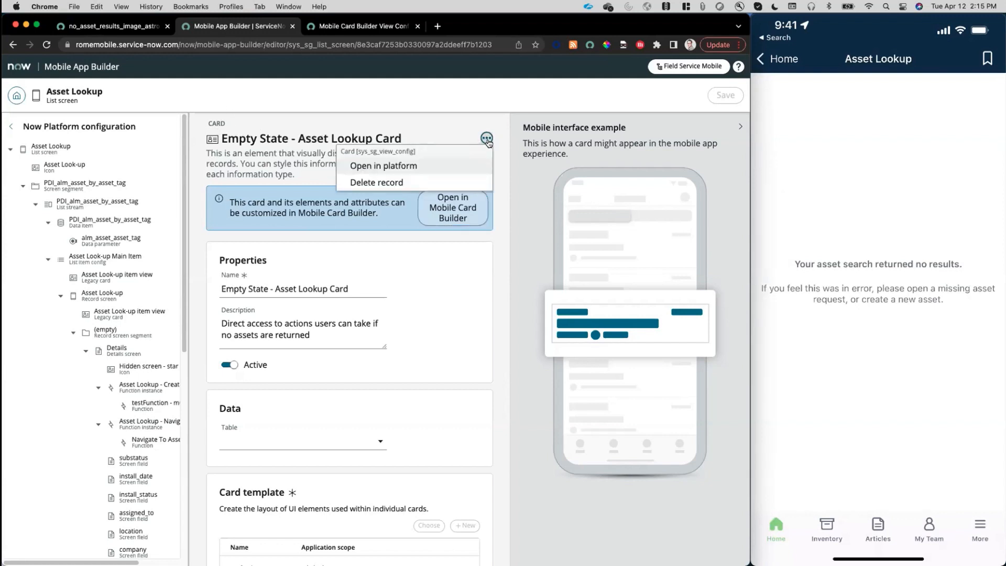
pyautogui.click(391, 166)
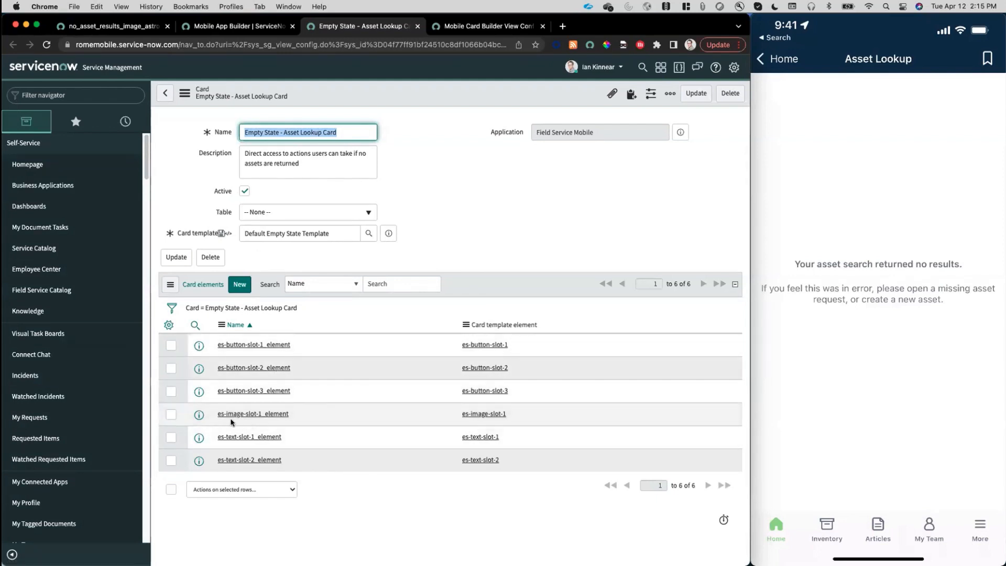
pyautogui.click(199, 415)
pyautogui.click(430, 274)
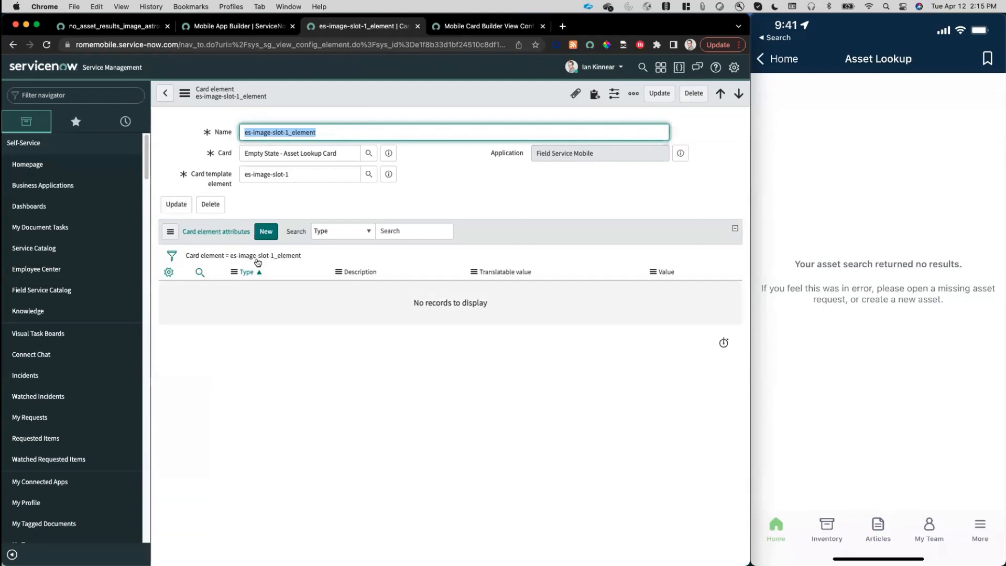
# Add an ImageURL attribute to the es-image-slot-1_element card element with the copied image ID as its value, and submit it.
pyautogui.click(266, 231)
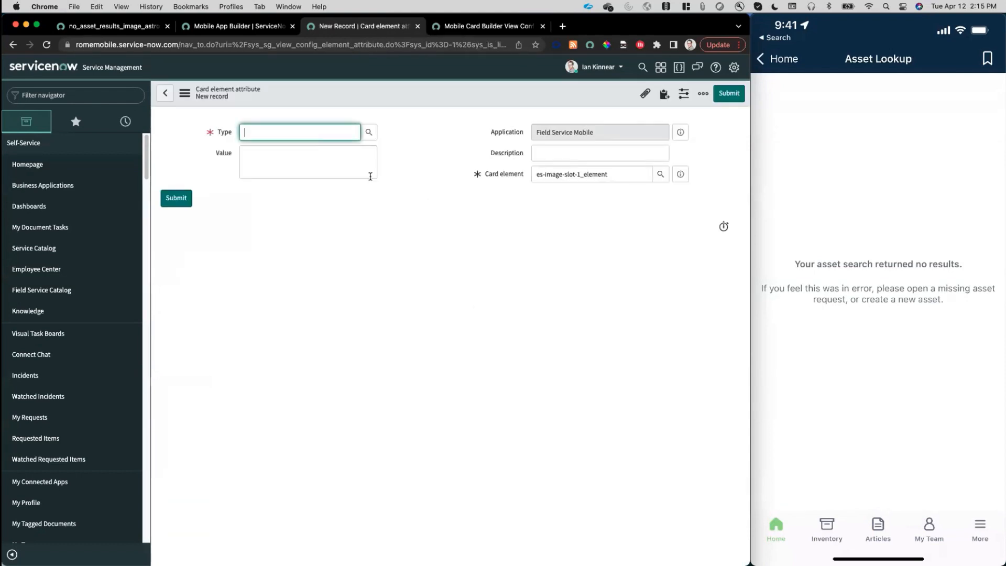
pyautogui.click(368, 134)
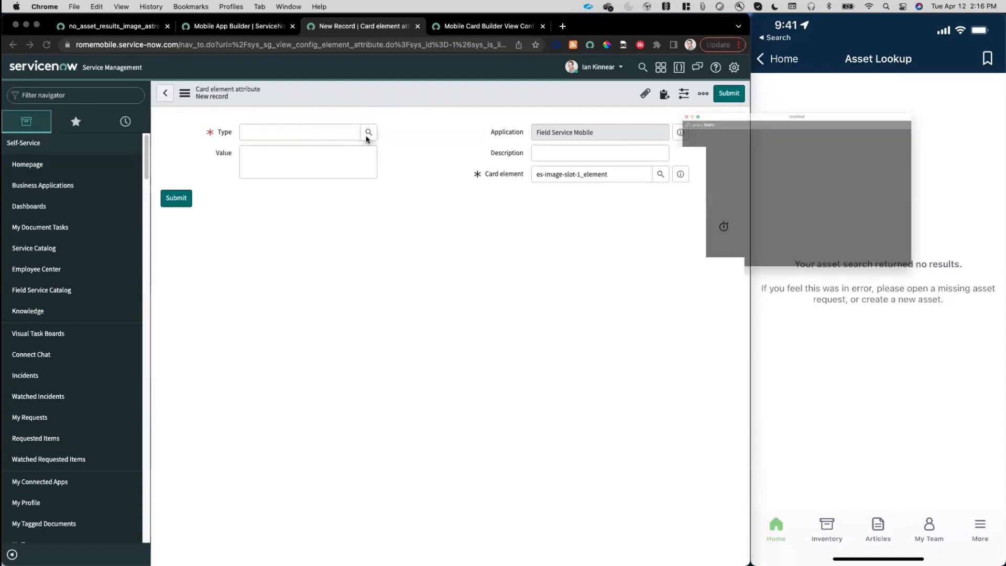
pyautogui.moveTo(817, 55); pyautogui.dragTo(659, 79)
pyautogui.scroll(-1, 585, 255)
pyautogui.scroll(-4, 585, 255)
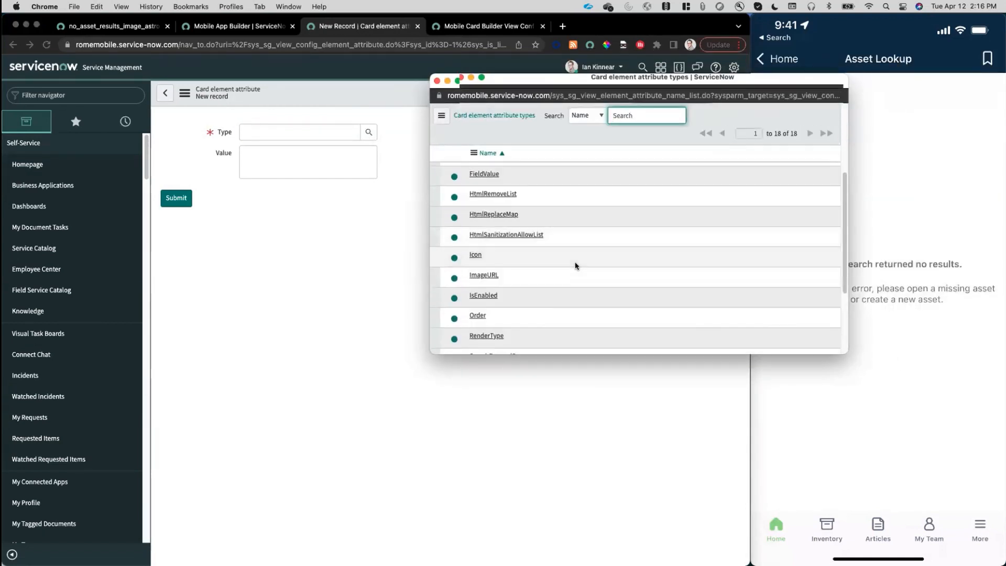
pyautogui.click(488, 273)
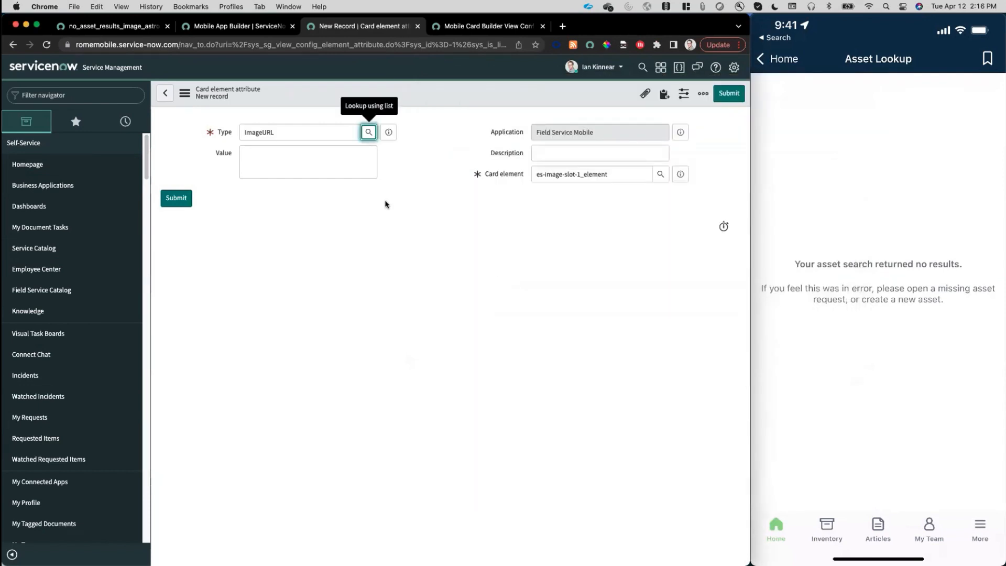
pyautogui.click(324, 167)
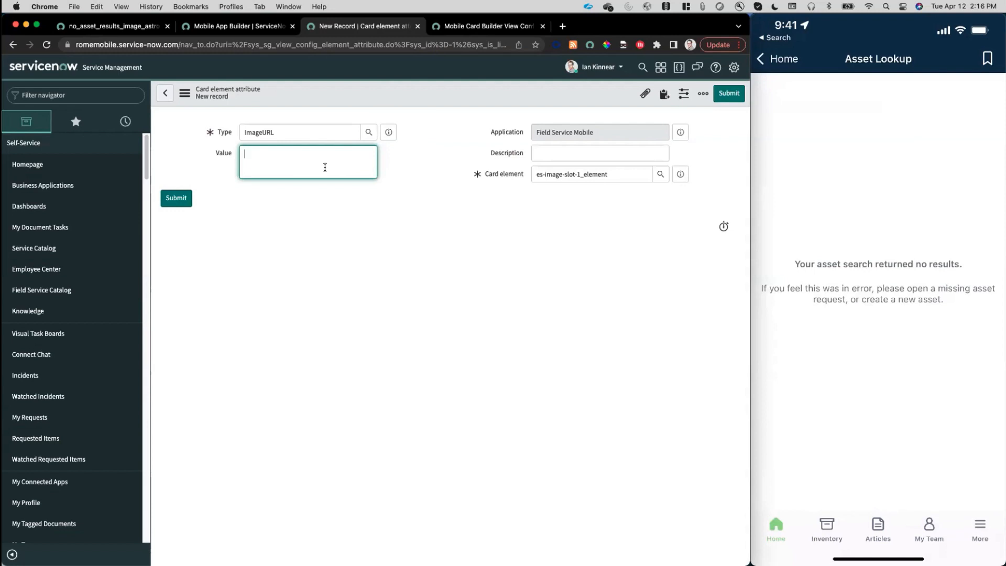
pyautogui.press('super+v')
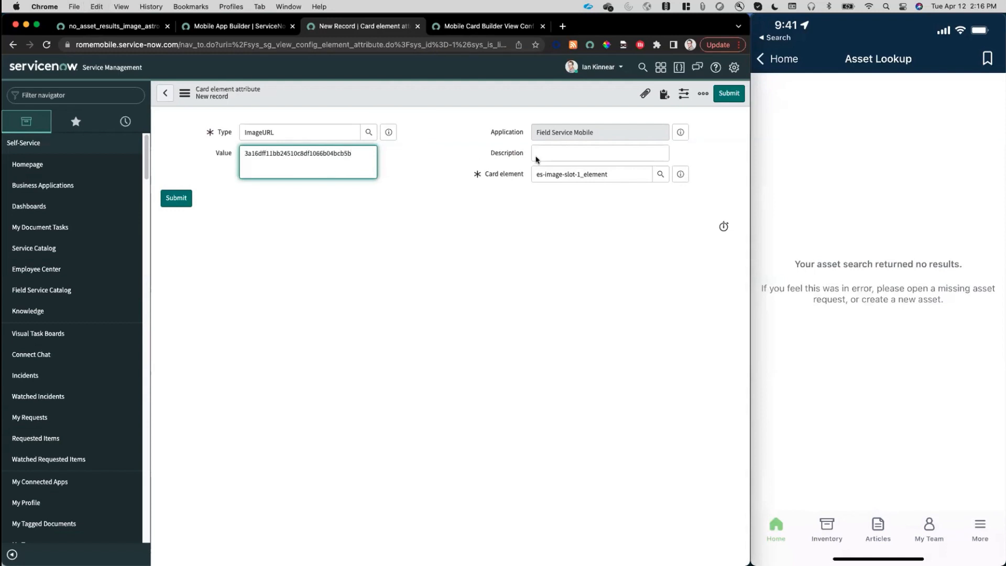
pyautogui.click(727, 95)
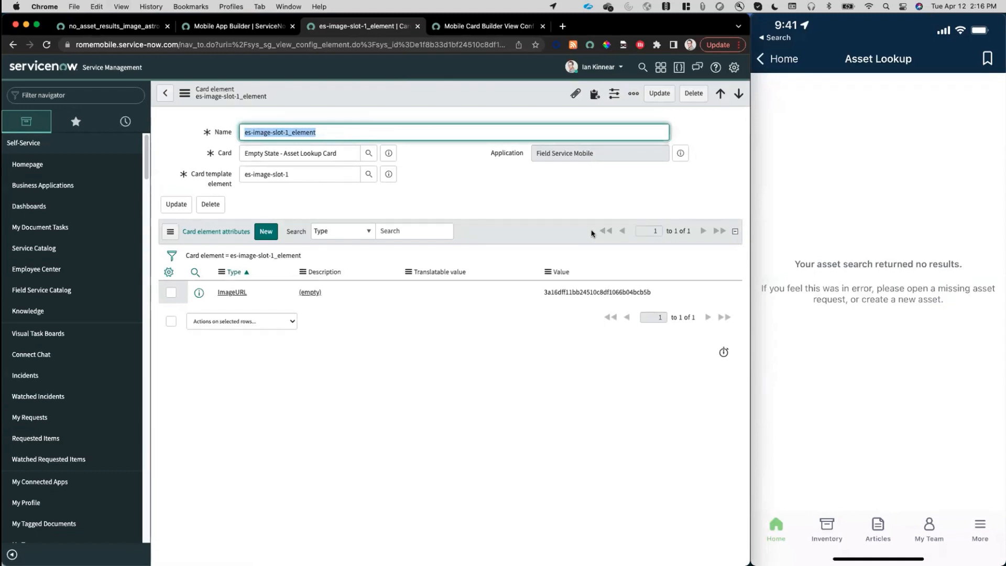
pyautogui.moveTo(818, 245)
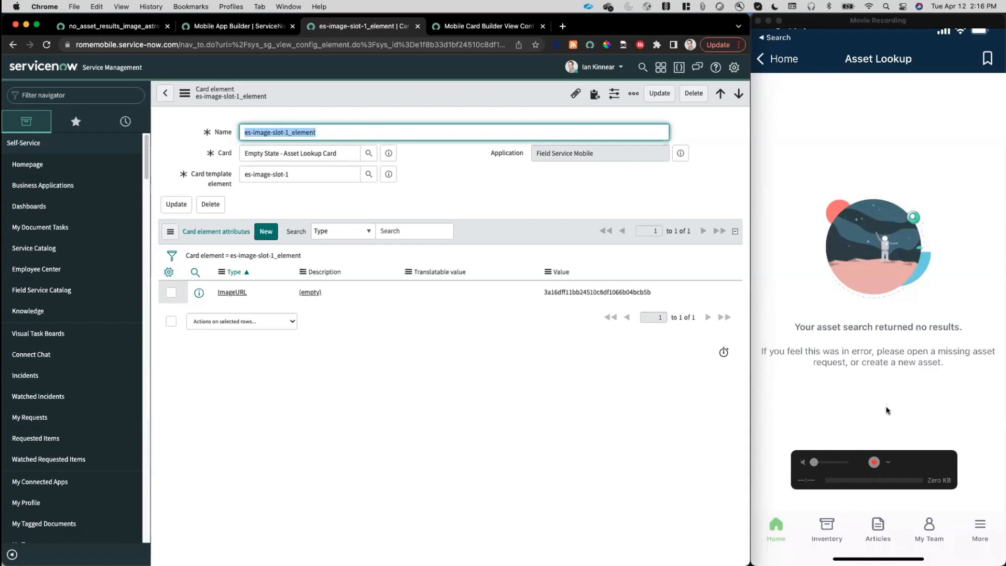
# In Mobile Card Builder, label the first button slot "Report Missing Asset" and assign it the Agent Chat function.
pyautogui.click(487, 27)
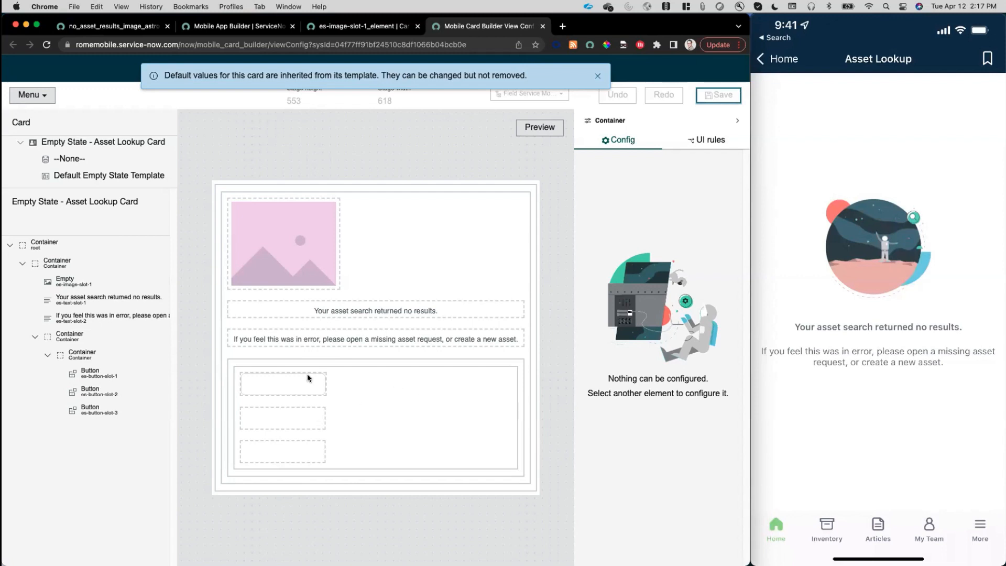
pyautogui.click(280, 384)
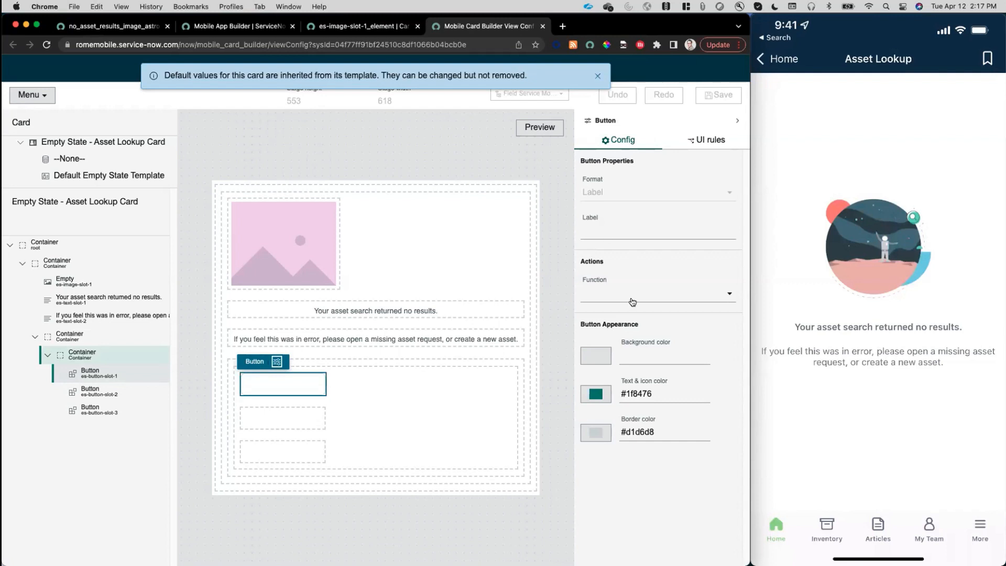
pyautogui.click(601, 231)
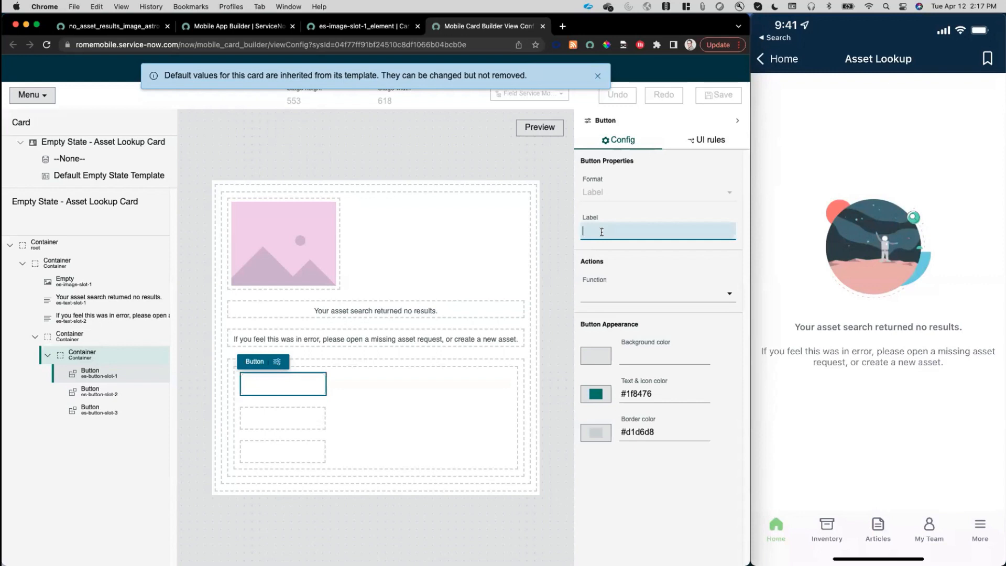
pyautogui.write('Report Missing Asset')
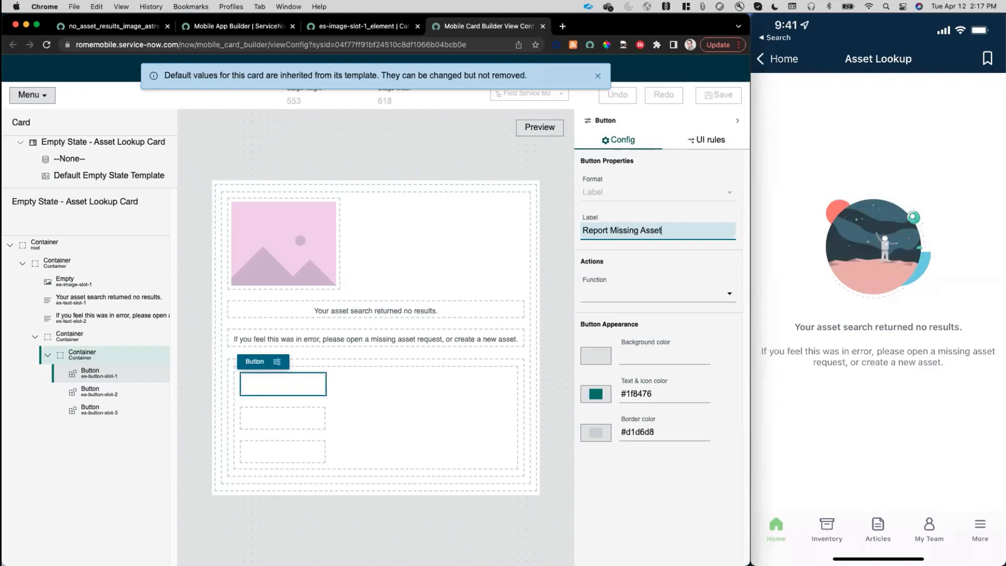
pyautogui.click(634, 298)
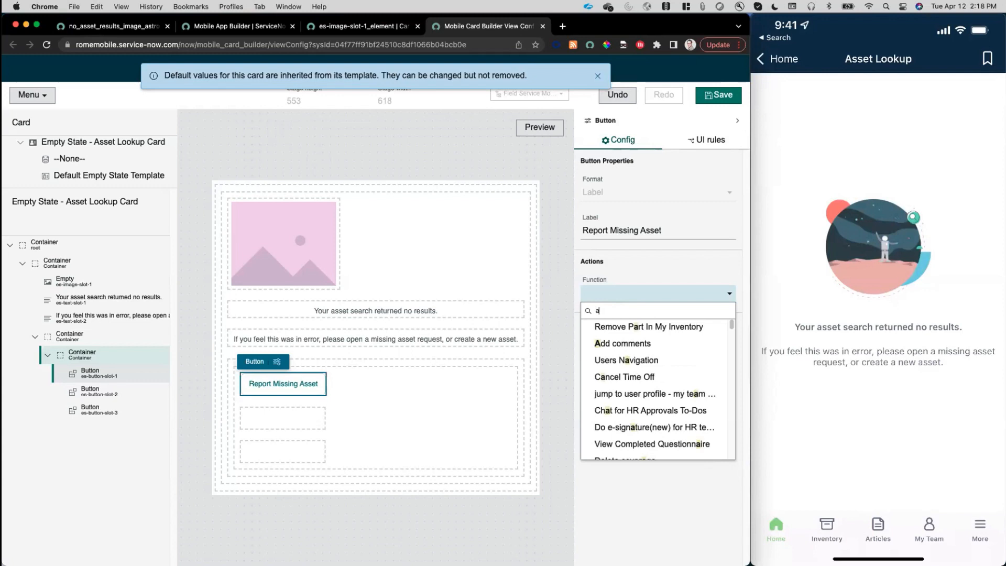
pyautogui.write('gent')
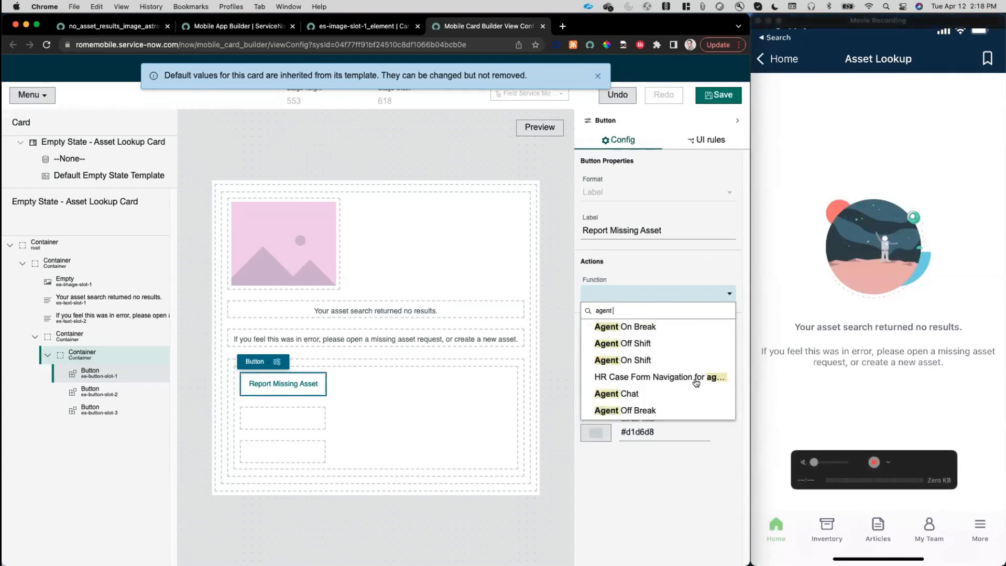
pyautogui.click(658, 395)
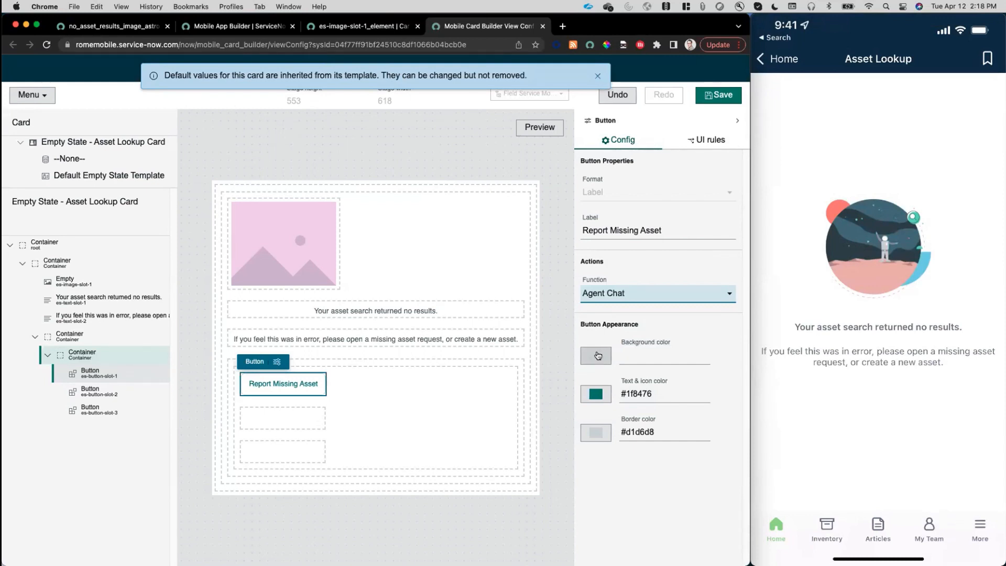
# Assign the Agent Chat function to the second button slot, label it "Create New Asset", and save the card.
pyautogui.click(282, 418)
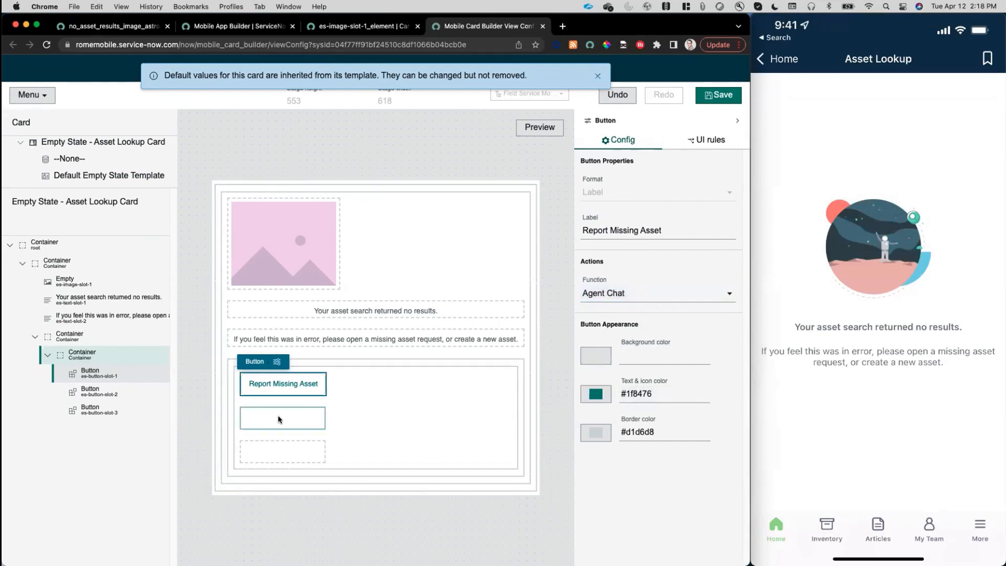
pyautogui.click(597, 296)
pyautogui.write('agent')
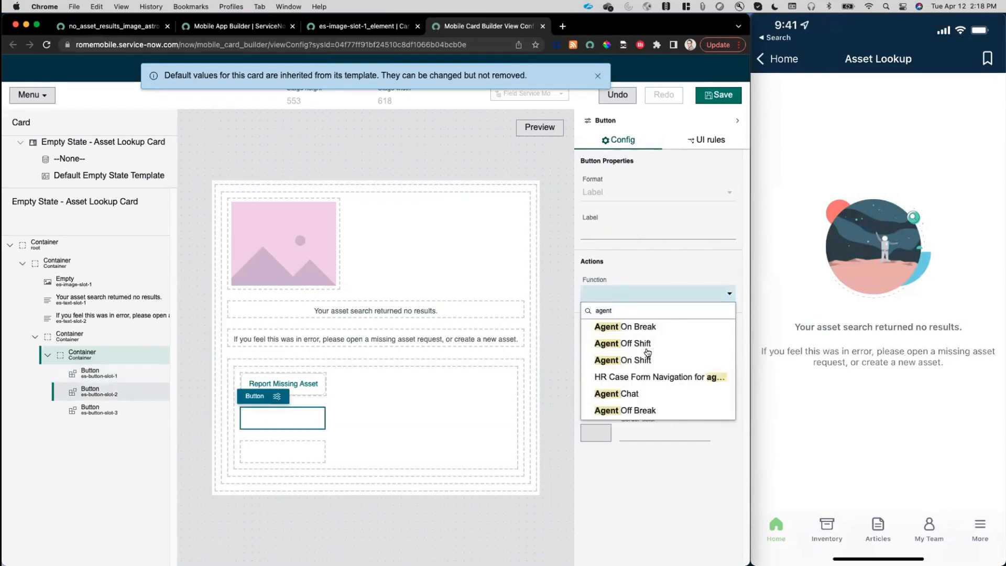
pyautogui.click(637, 393)
pyautogui.click(598, 231)
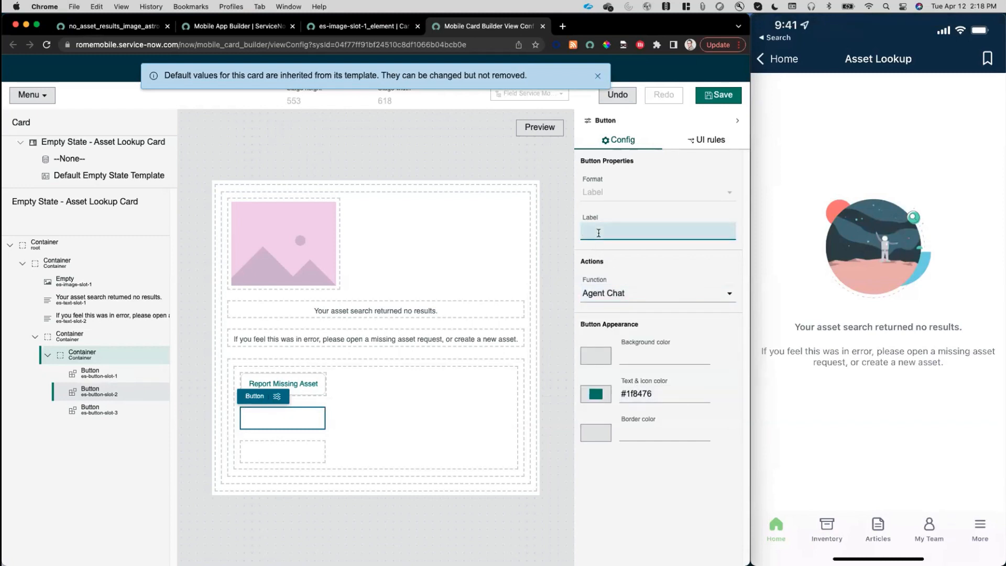
pyautogui.write('Create New Asset')
pyautogui.click(651, 473)
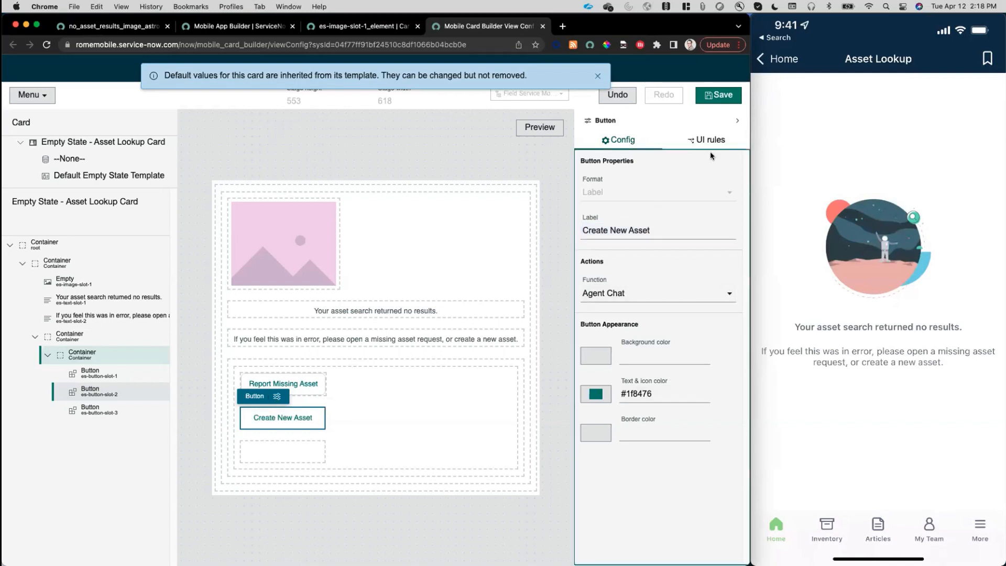
pyautogui.click(718, 95)
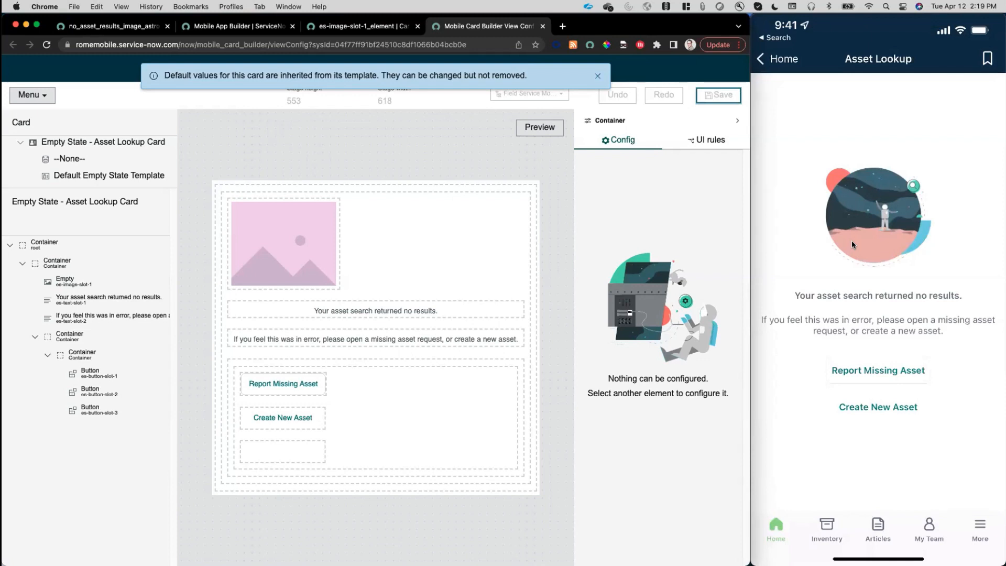
# Dismiss the inherited-values notice, search all mobile card templates for "empty", and open the Default Empty State Template.
pyautogui.moveTo(870, 250)
pyautogui.click(596, 78)
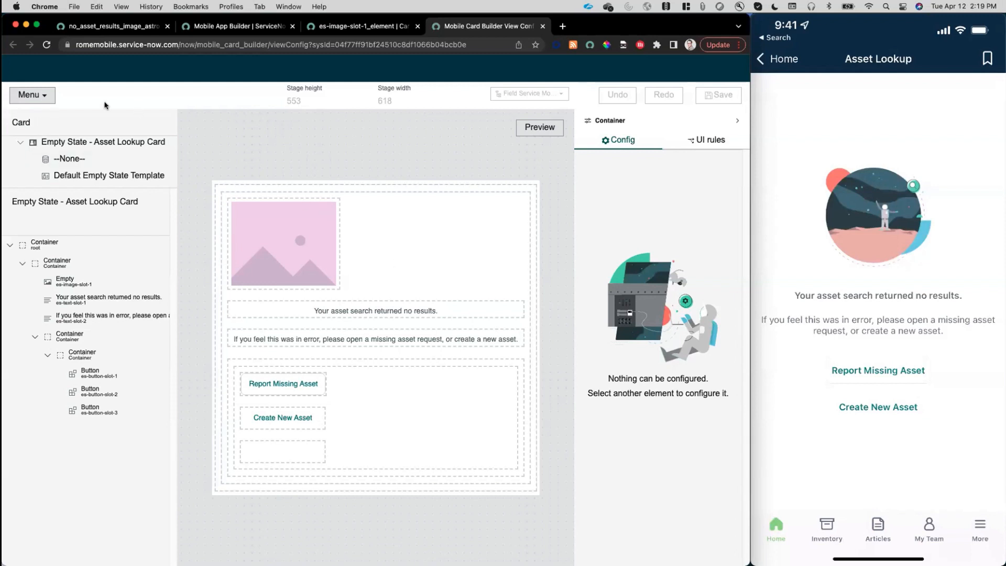
pyautogui.click(32, 95)
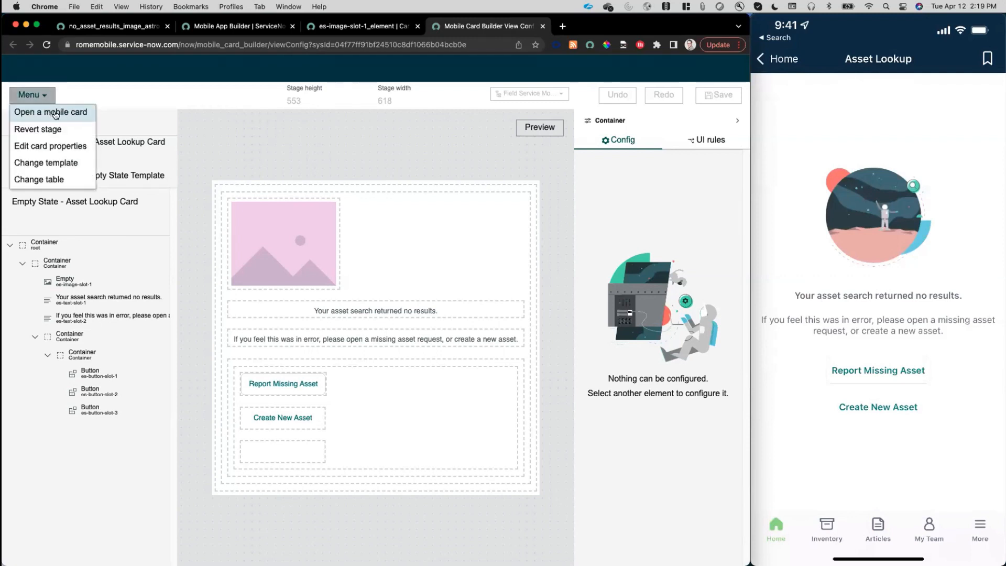
pyautogui.click(55, 113)
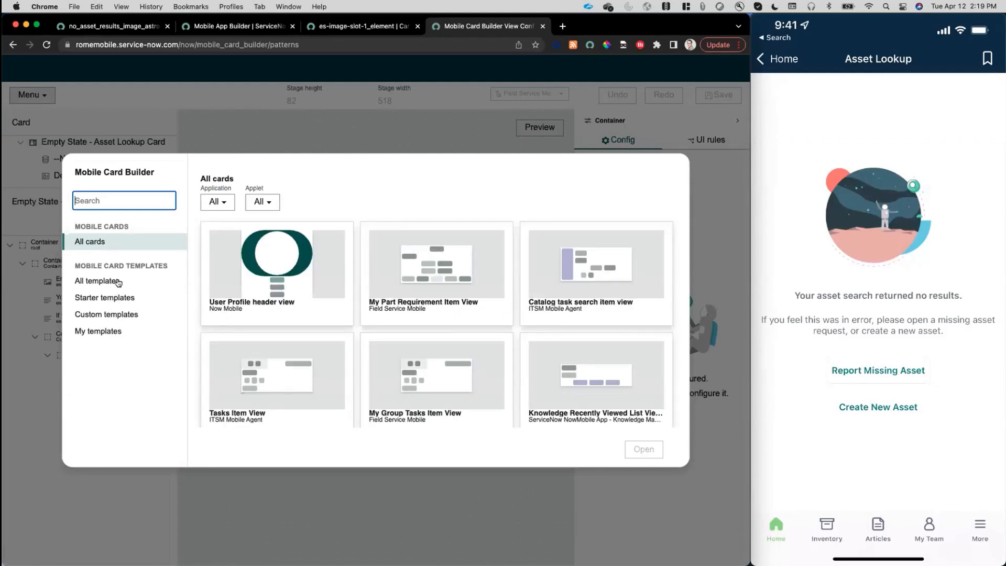
pyautogui.click(97, 282)
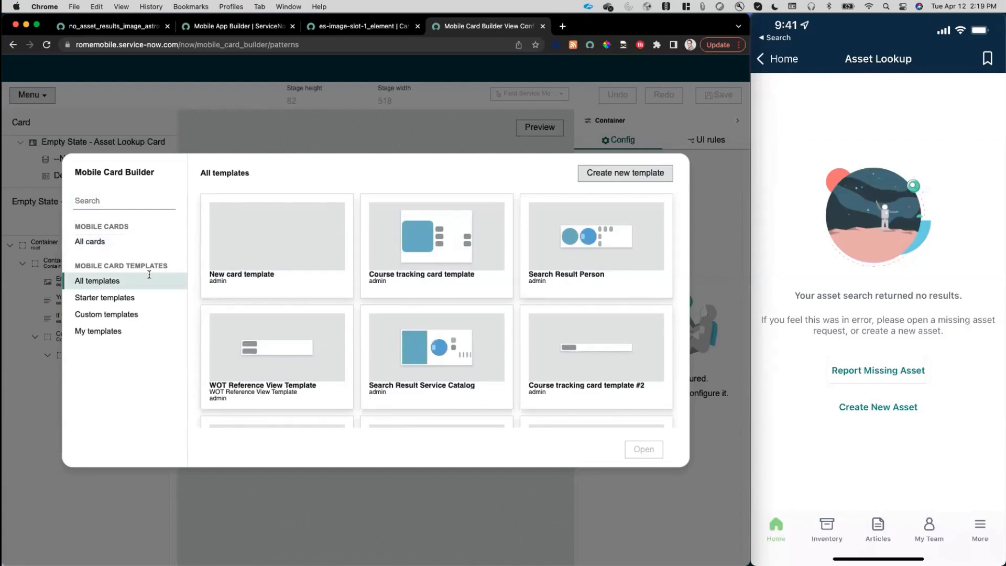
pyautogui.click(112, 202)
pyautogui.write('empty')
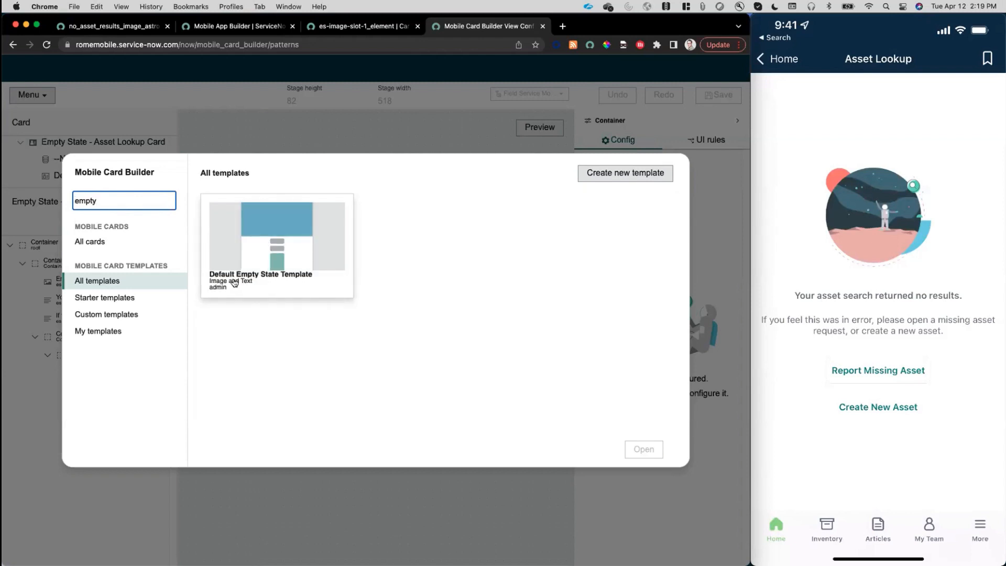
pyautogui.click(280, 254)
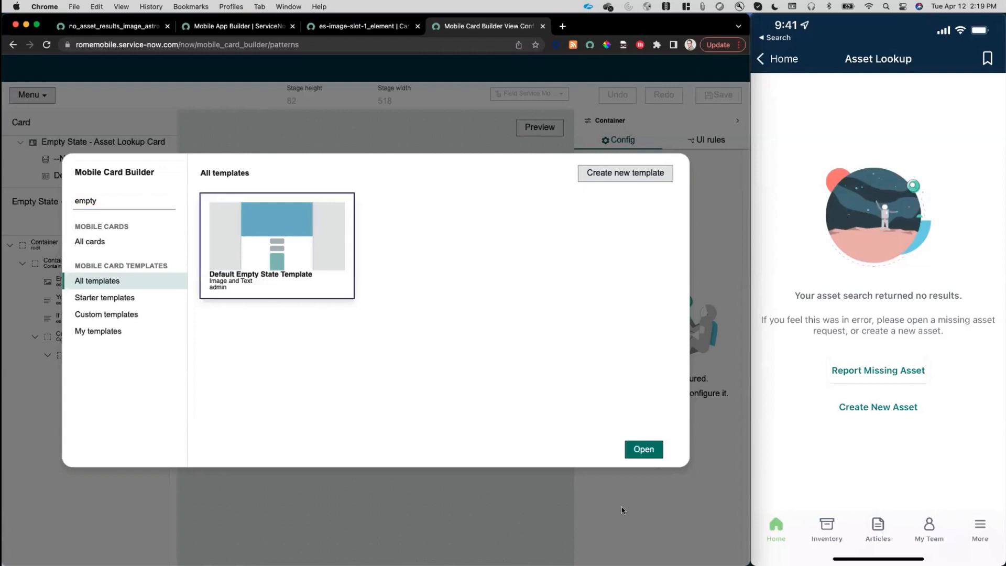
pyautogui.click(635, 452)
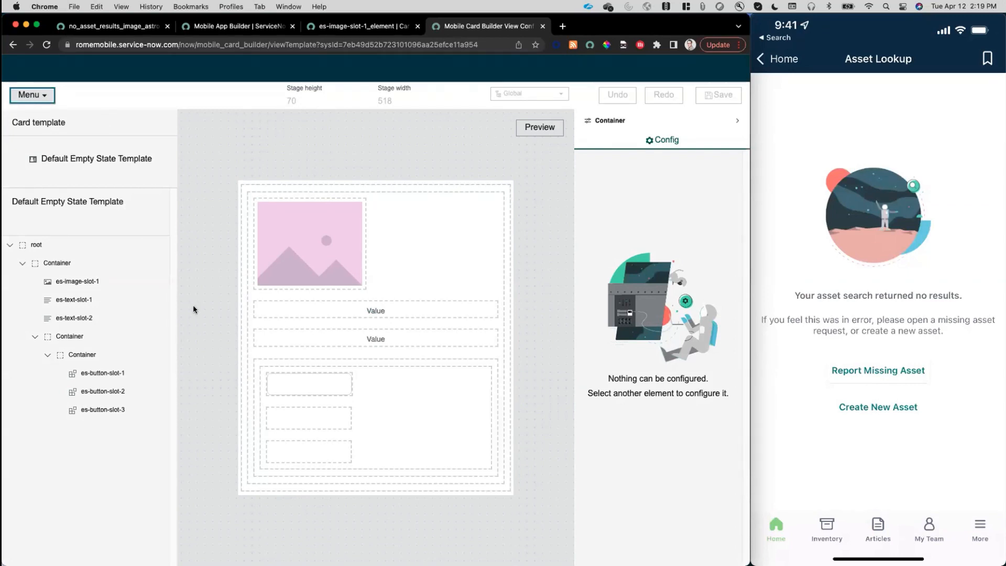
# Duplicate the Default Empty State Template and name the copy "Empty State - Asset Lookup - Template".
pyautogui.click(48, 96)
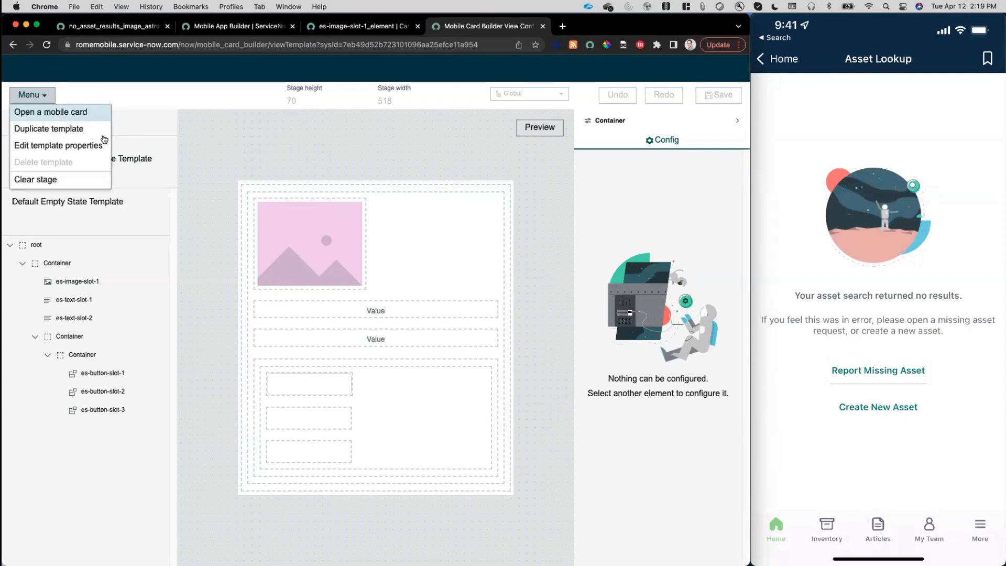
pyautogui.click(75, 130)
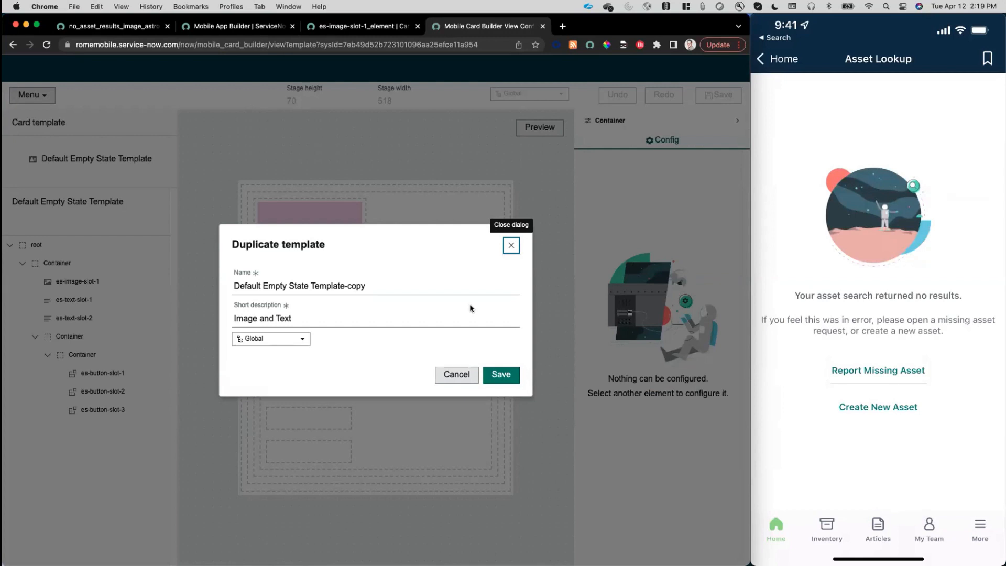
pyautogui.click(366, 289)
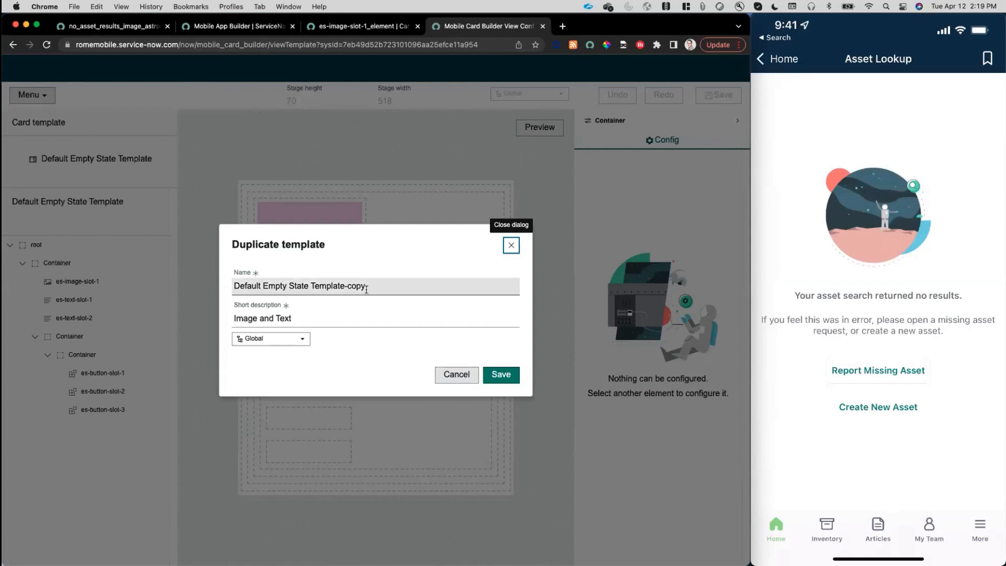
pyautogui.moveTo(375, 286); pyautogui.dragTo(233, 284)
pyautogui.write('E')
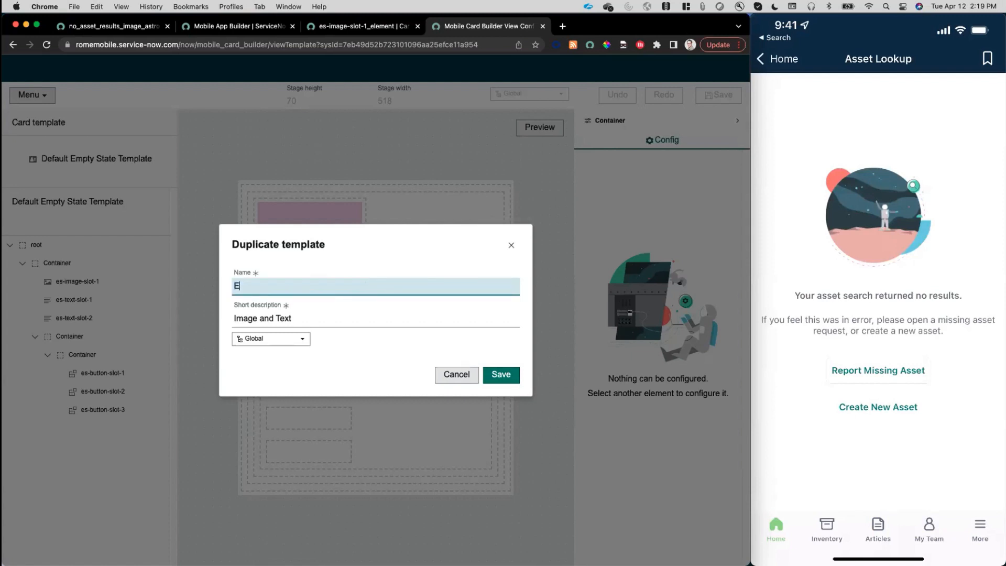
pyautogui.write('mpty State - Asset Lookup')
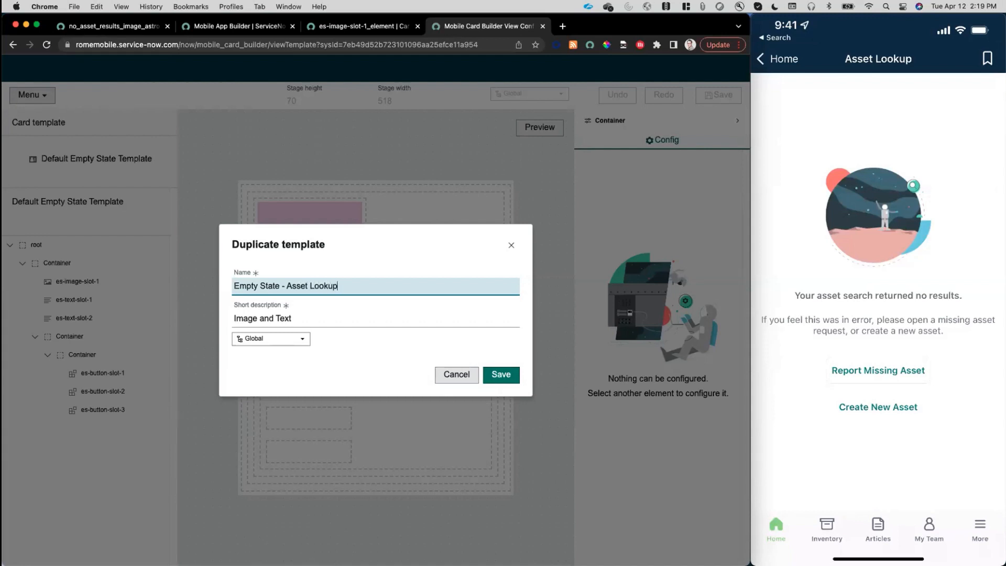
pyautogui.write(' - Template')
# Assign the duplicate template to the Field Service Mobile application scope and save it.
pyautogui.click(273, 340)
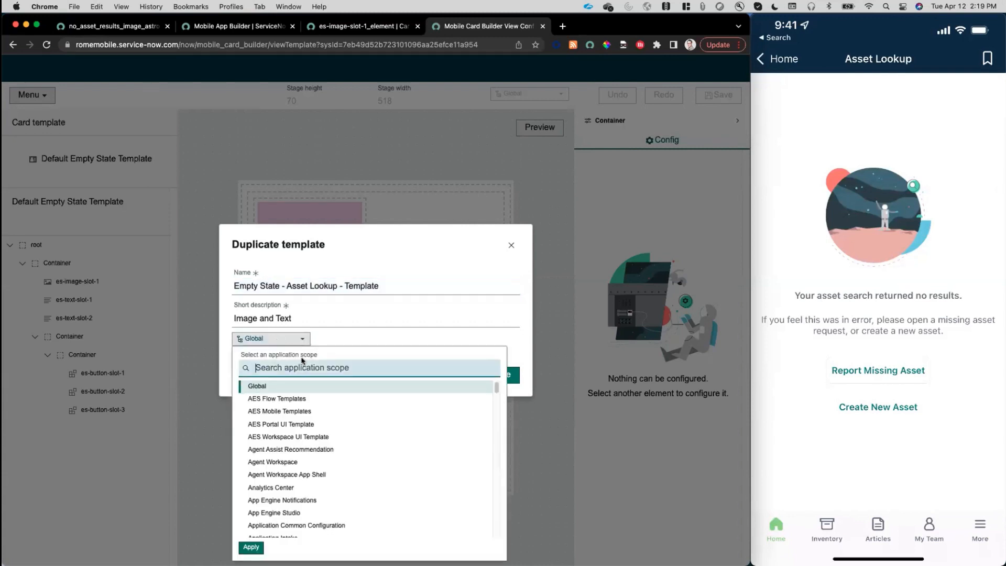
pyautogui.write('field')
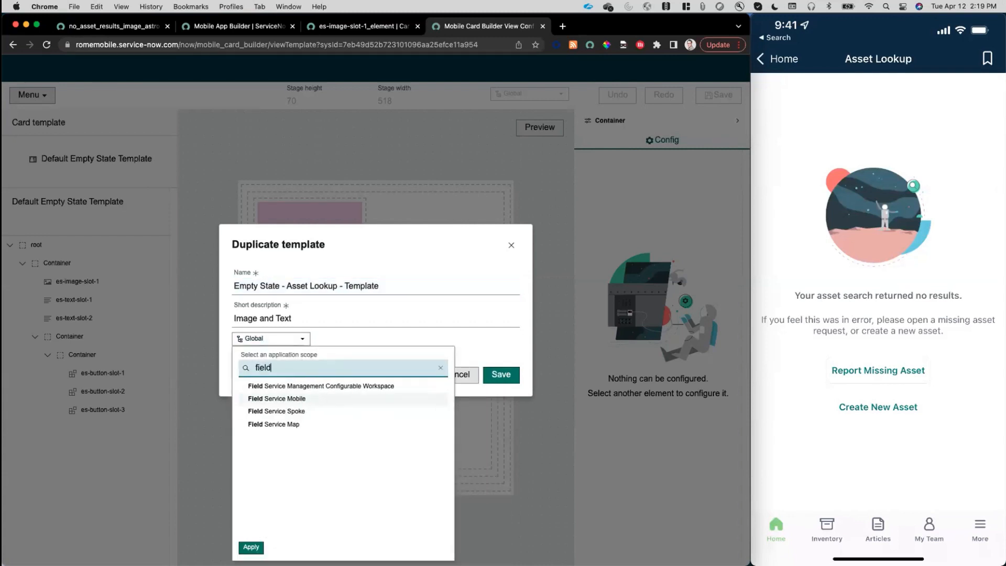
pyautogui.click(308, 398)
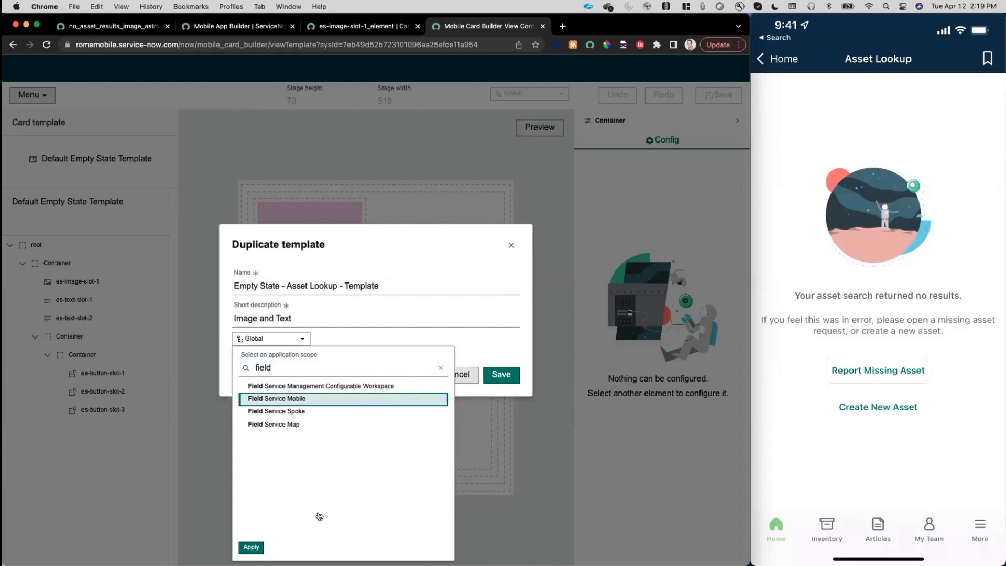
pyautogui.click(250, 546)
pyautogui.click(499, 375)
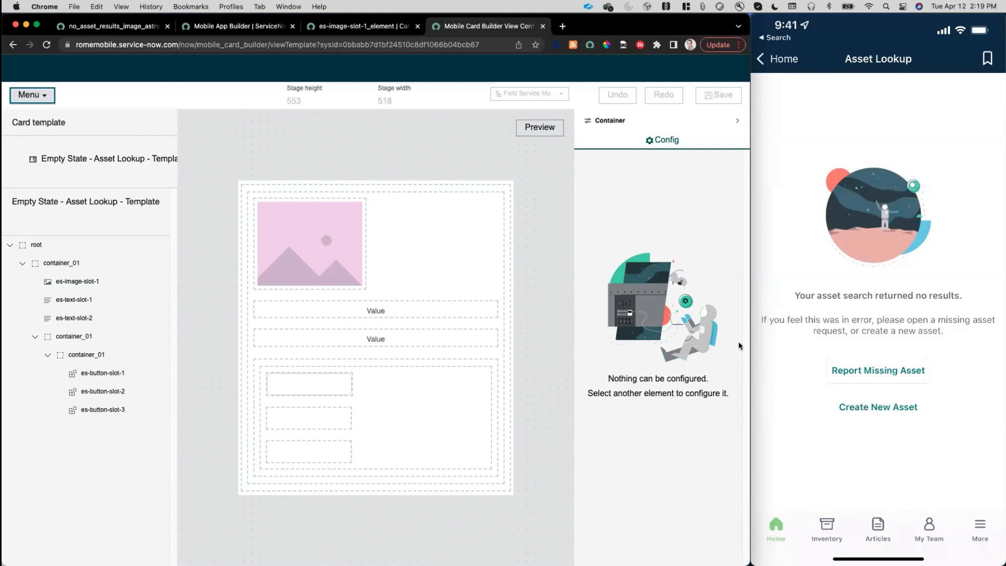
# Set the es-image-slot-1 image's height to 200 and its width to 250.
pyautogui.moveTo(901, 209)
pyautogui.click(316, 244)
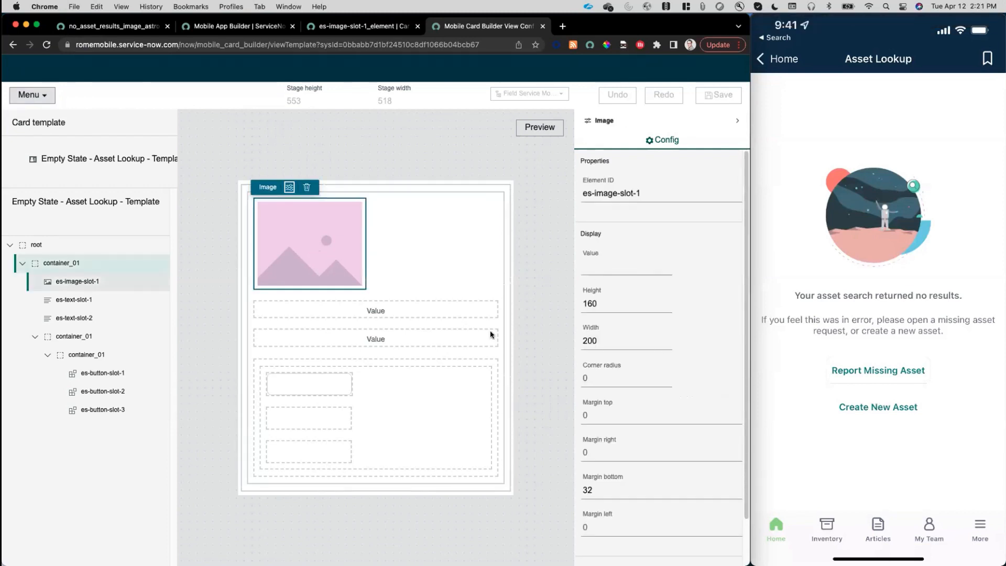
pyautogui.click(589, 303)
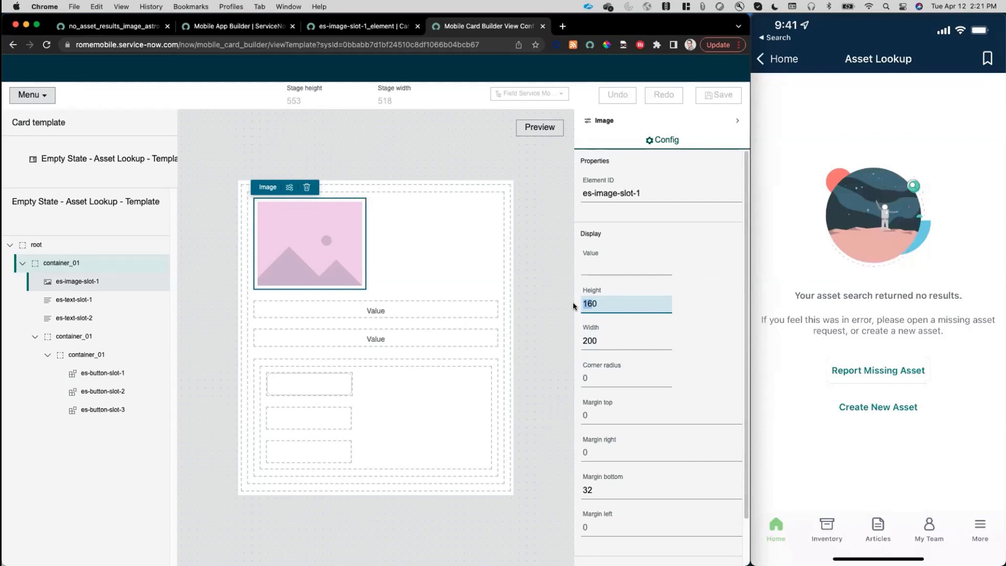
pyautogui.write('200')
pyautogui.click(591, 340)
pyautogui.write('25')
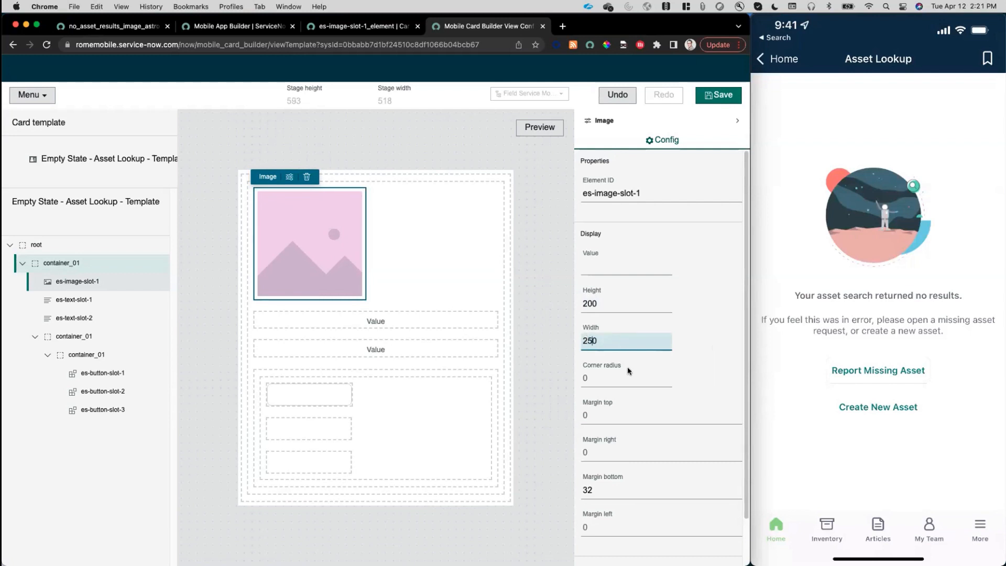
pyautogui.click(619, 377)
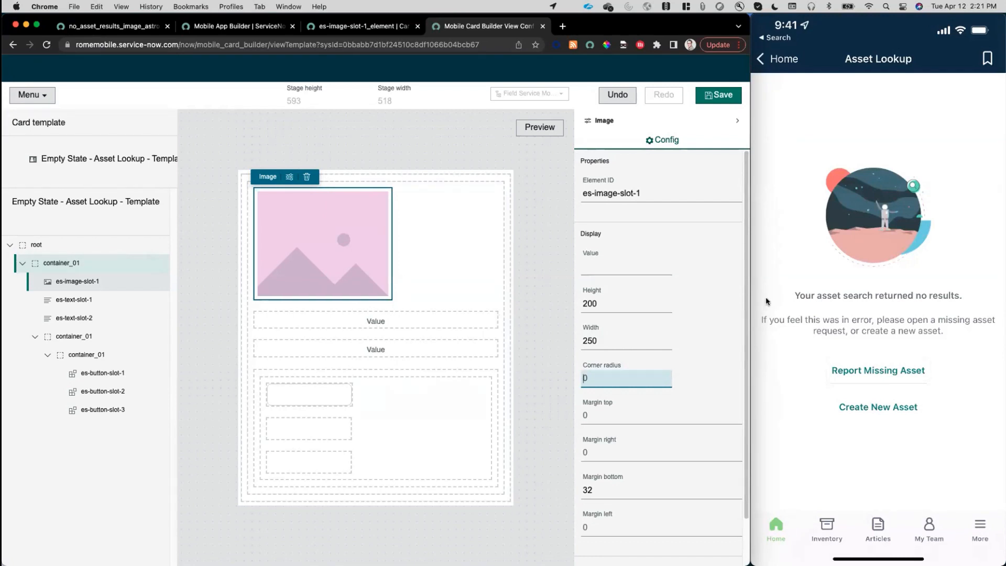
# Set the font weight of the es-text-slot-1 text to Bold.
pyautogui.click(453, 337)
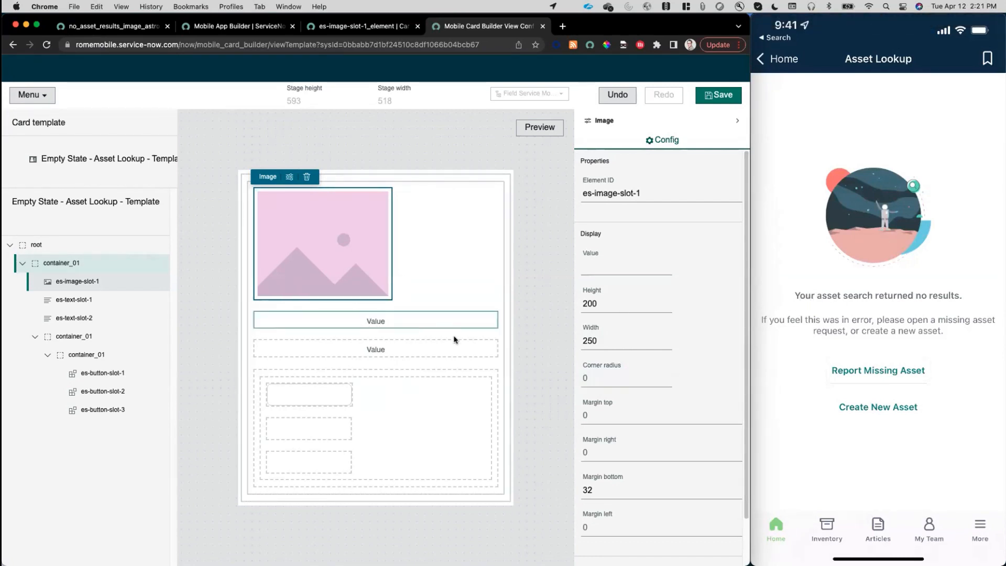
pyautogui.scroll(-5, 630, 438)
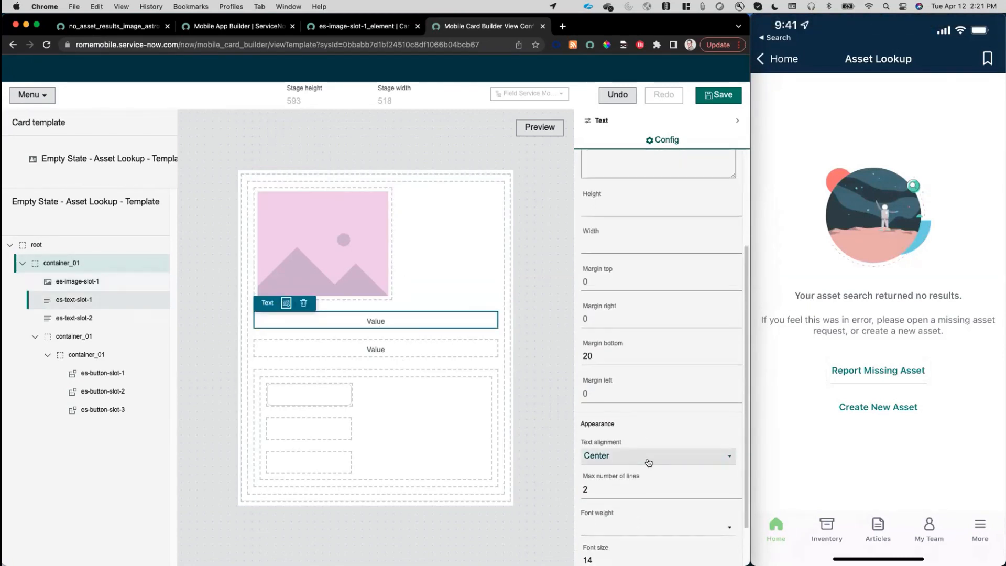
pyautogui.scroll(-2, 652, 469)
pyautogui.click(649, 479)
pyautogui.click(631, 512)
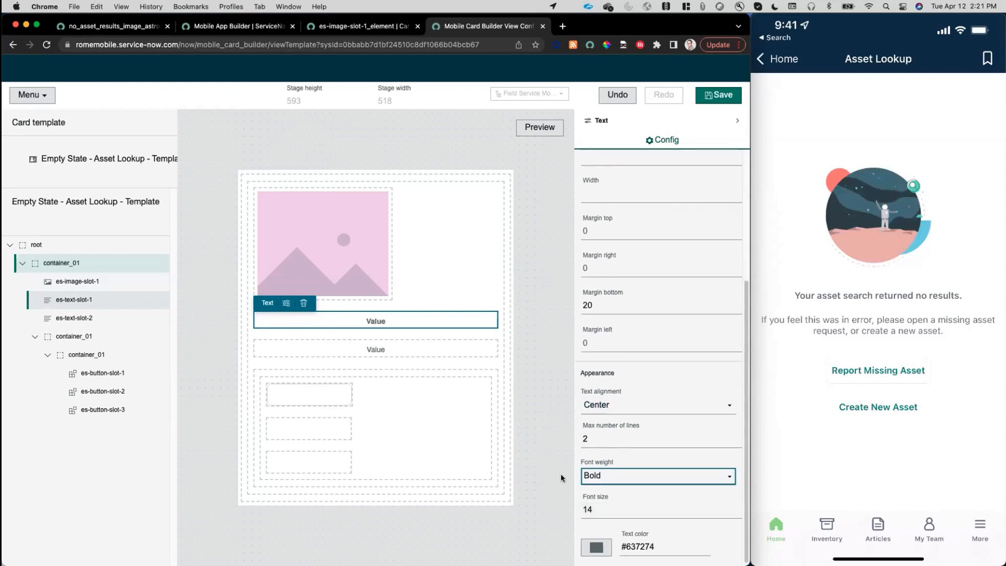
# Set the es-text-slot-2 text's font size to 13 and its right and left margins to 20.
pyautogui.click(401, 350)
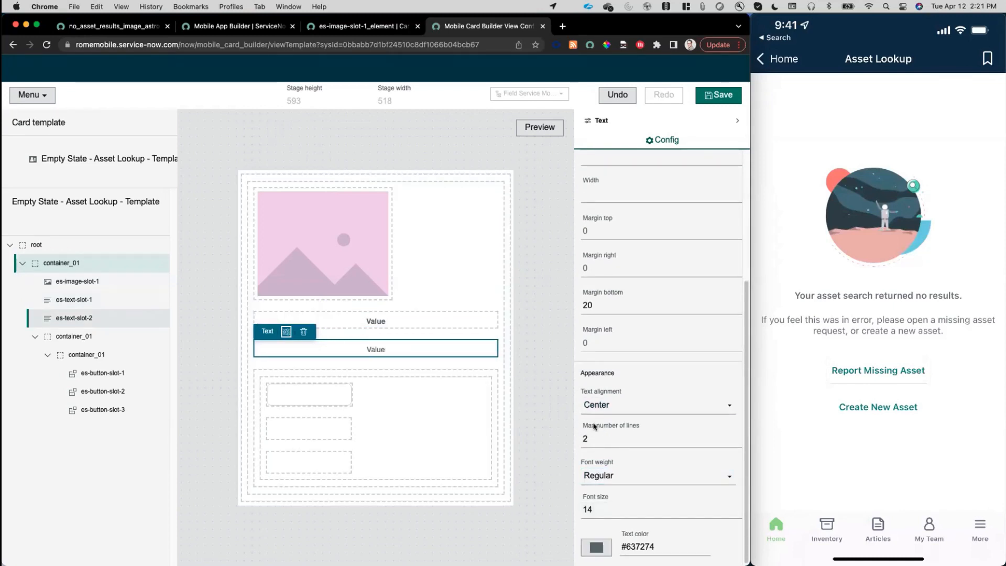
pyautogui.click(603, 507)
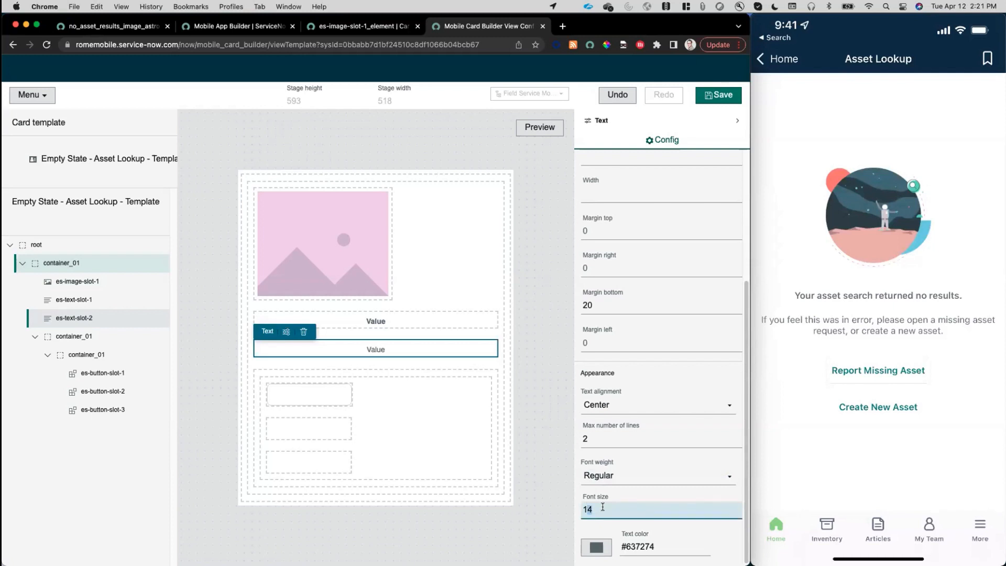
pyautogui.write('3')
pyautogui.click(590, 269)
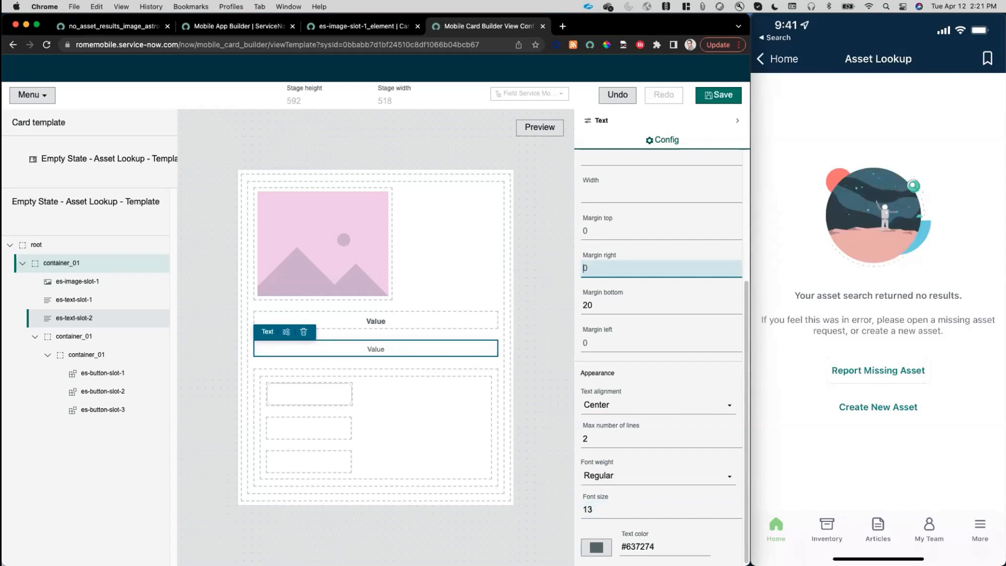
pyautogui.write('20')
pyautogui.click(608, 341)
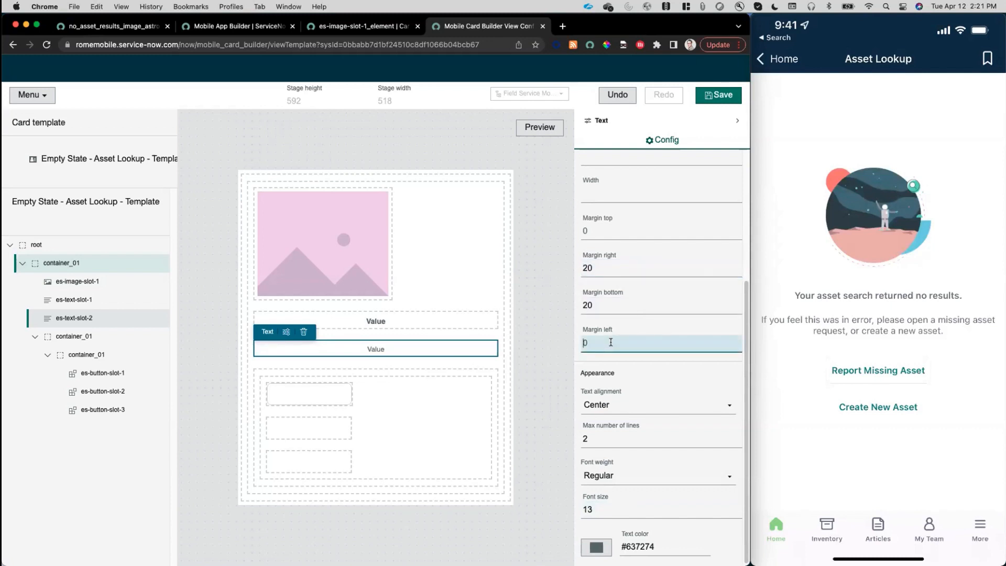
pyautogui.write('20')
pyautogui.click(534, 363)
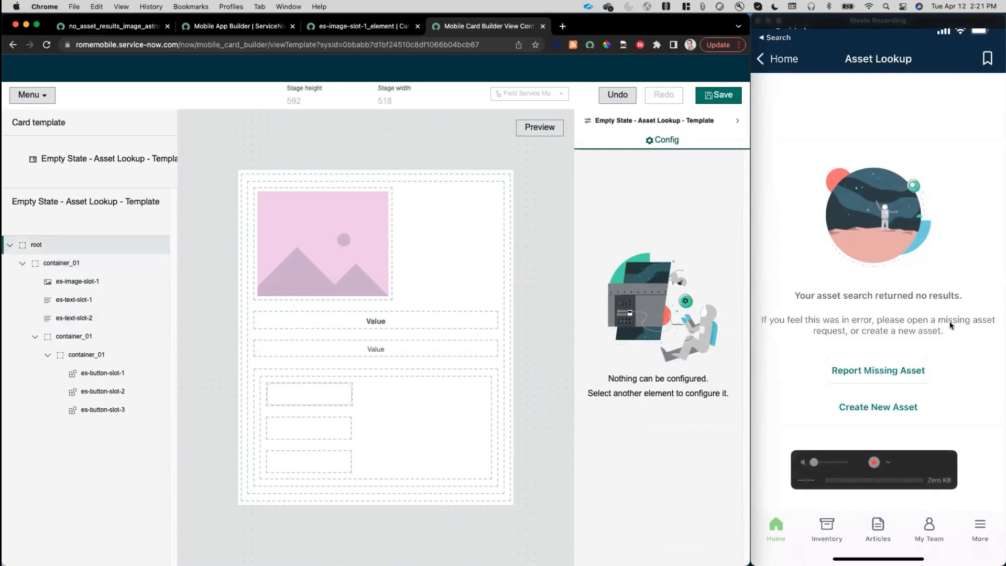
pyautogui.click(431, 348)
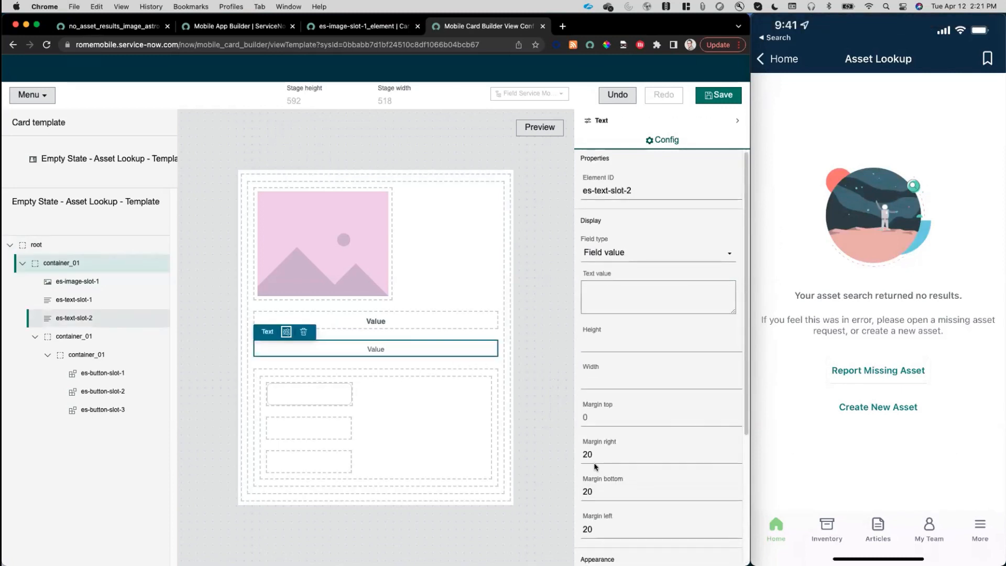
pyautogui.scroll(-1, 618, 461)
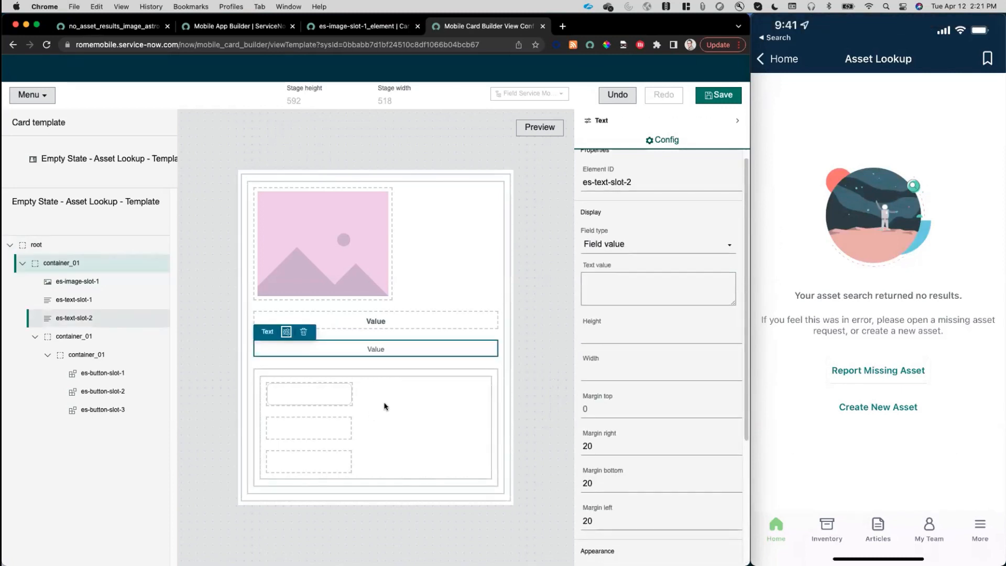
# Copy the border color #d1d6d8 from es-button-slot-1 to es-button-slot-2 and give the second button a border width of 1.
pyautogui.click(332, 397)
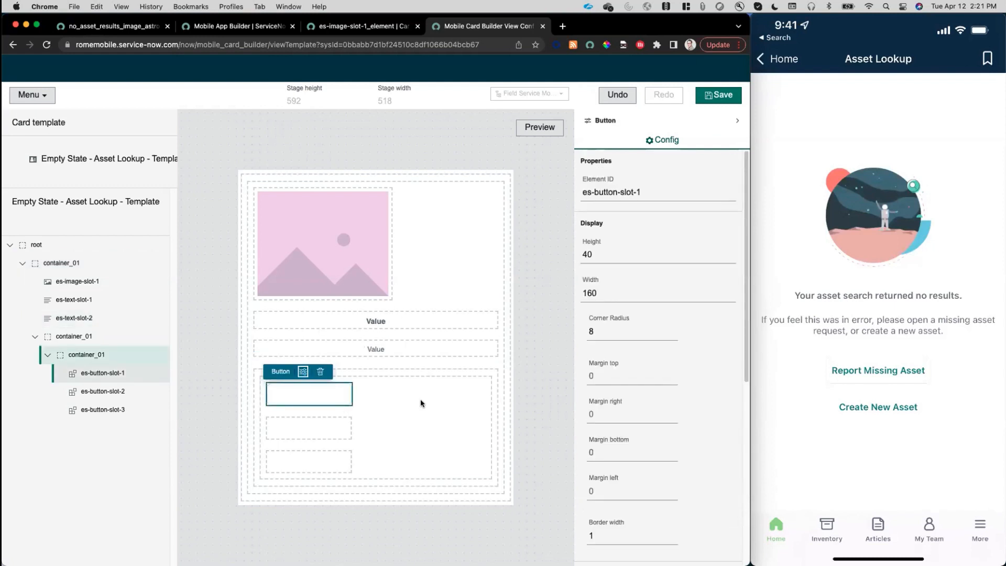
pyautogui.scroll(-10, 642, 414)
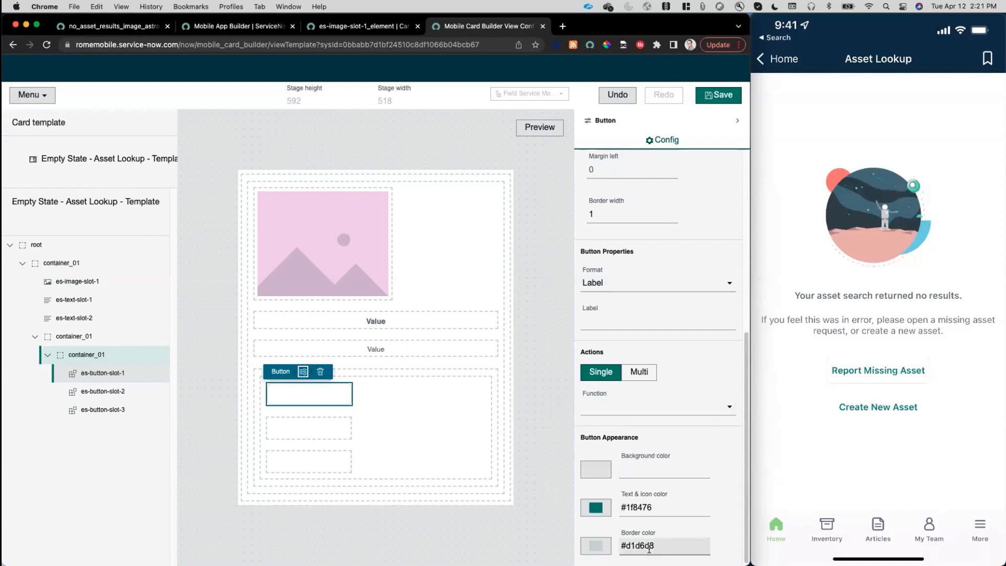
pyautogui.moveTo(657, 545); pyautogui.dragTo(622, 545)
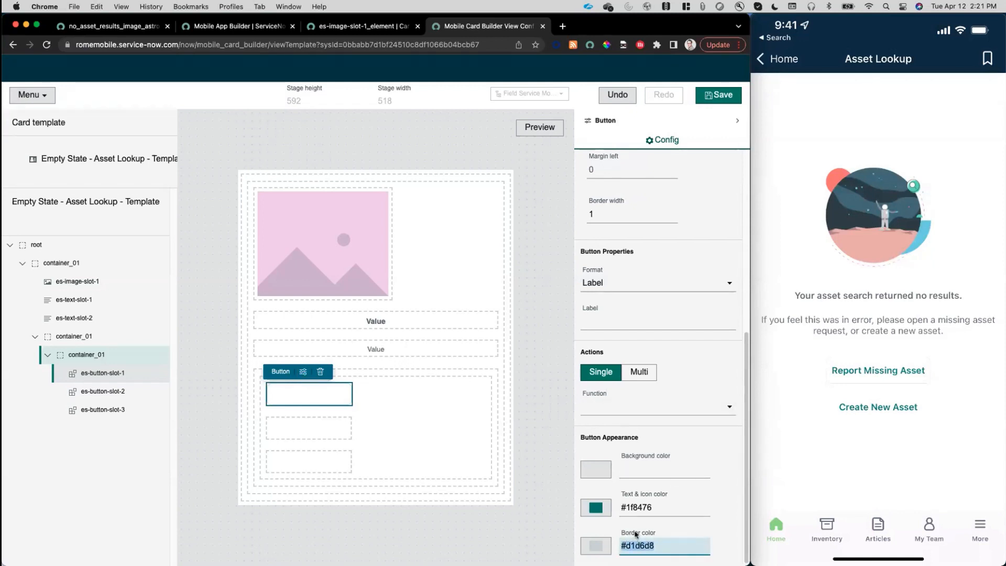
pyautogui.press('super+c')
pyautogui.click(319, 425)
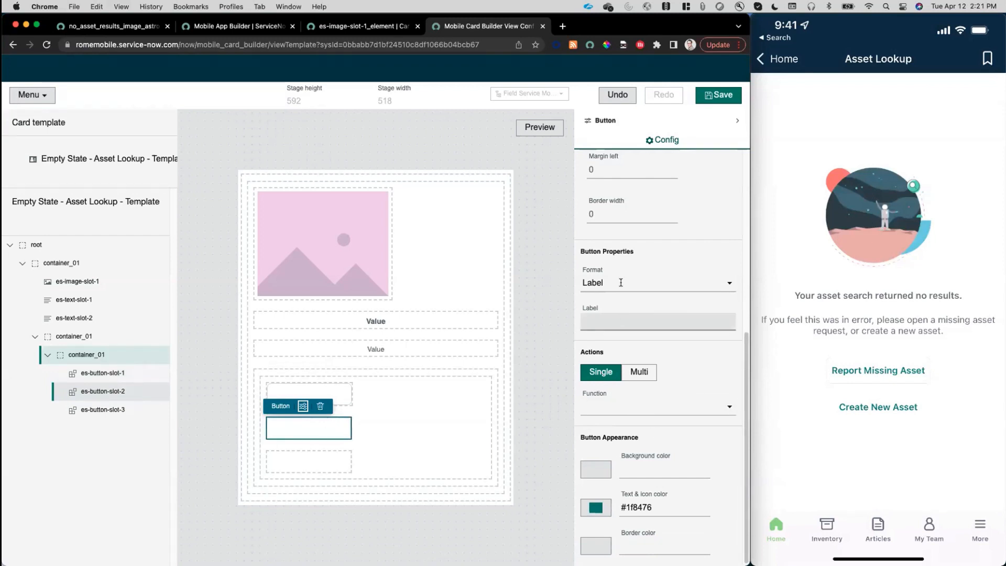
pyautogui.moveTo(602, 212); pyautogui.dragTo(578, 215)
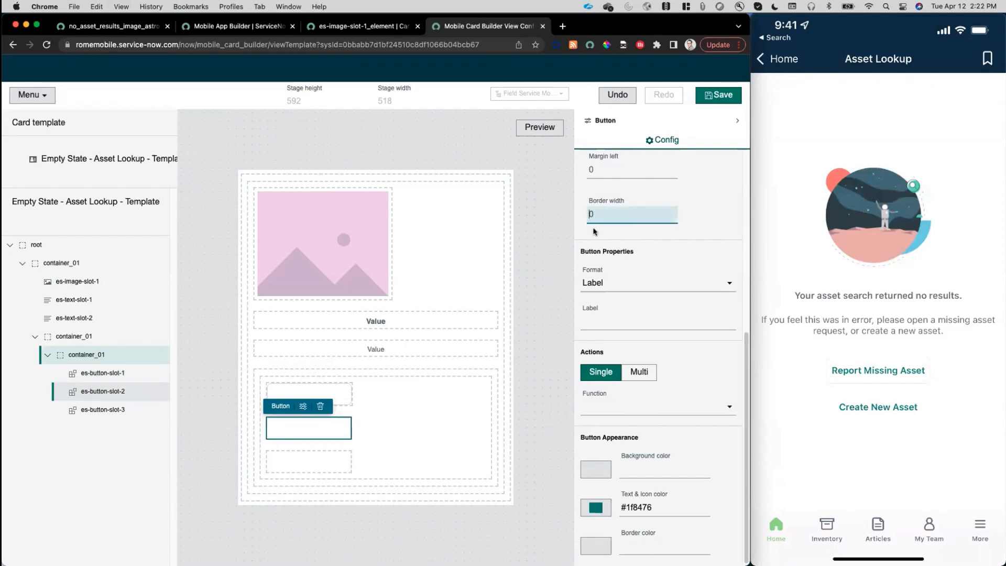
pyautogui.write('1')
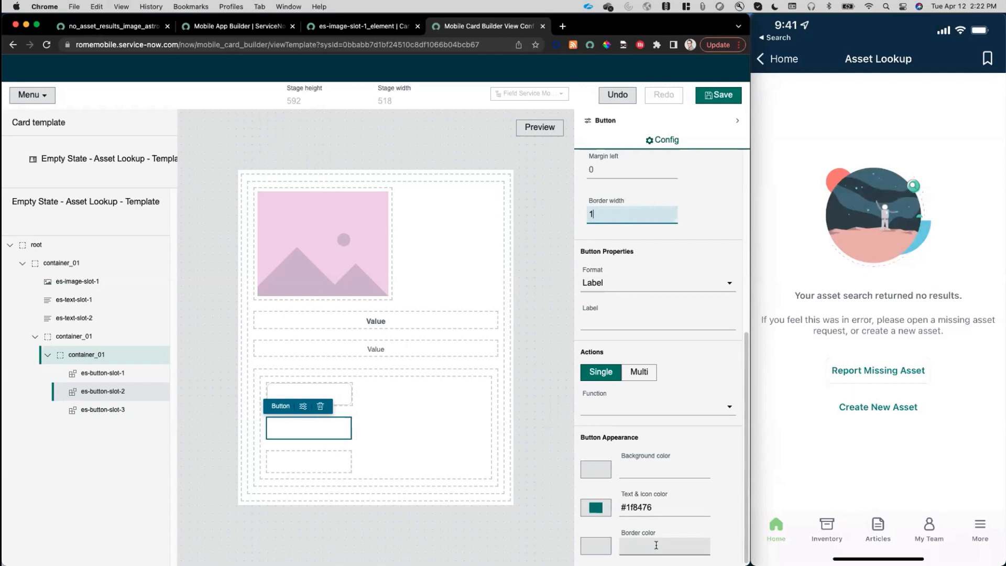
pyautogui.click(624, 543)
pyautogui.press('super+v')
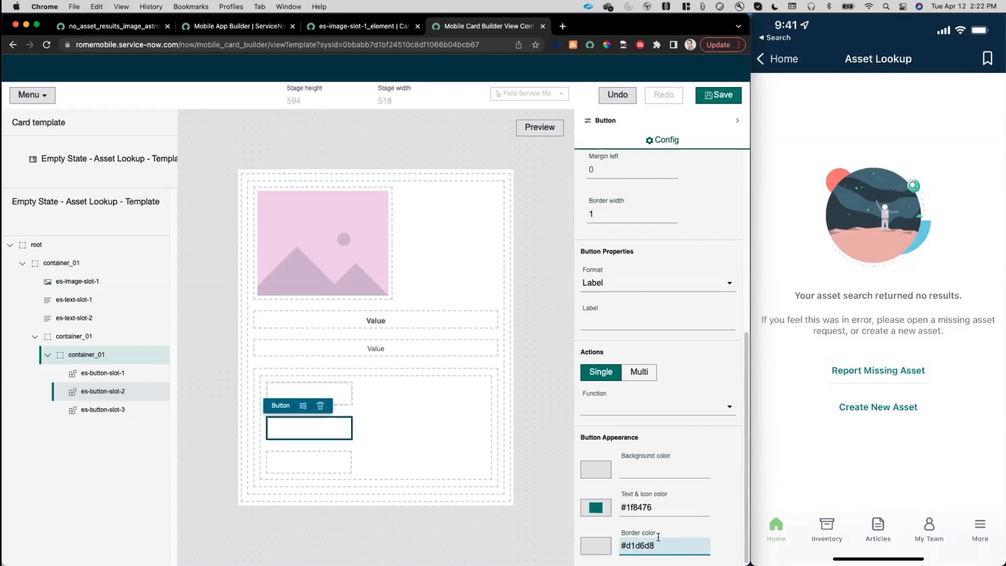
# Set the corner radius of es-button-slot-2 to 8 to match the first button, and save the template.
pyautogui.scroll(3, 661, 491)
pyautogui.scroll(2, 661, 491)
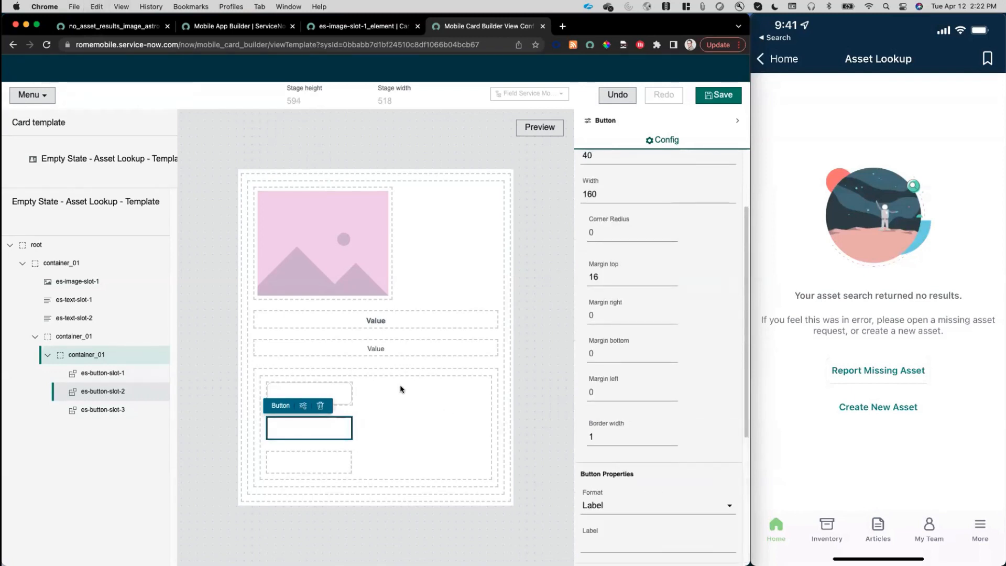
pyautogui.click(335, 390)
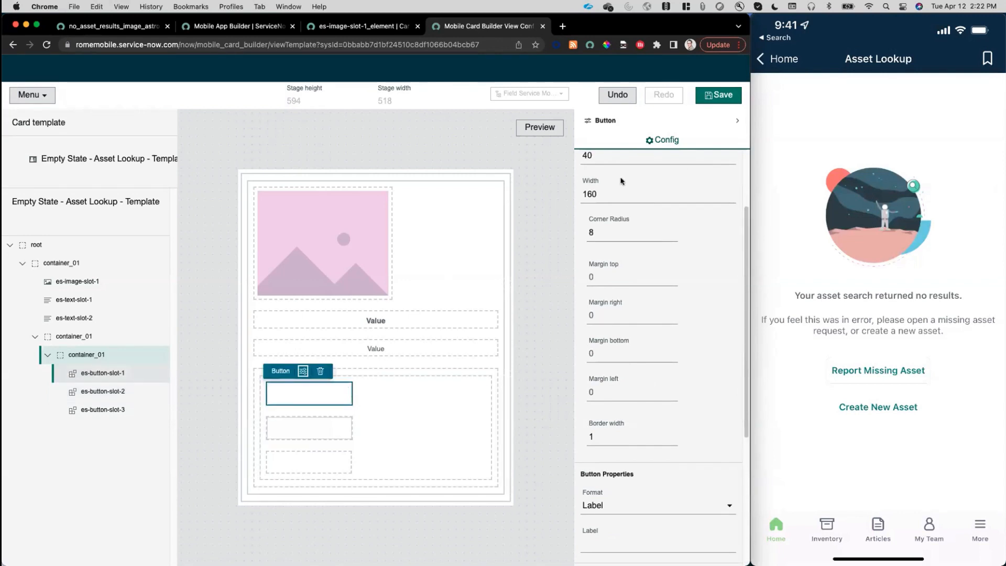
pyautogui.click(330, 429)
pyautogui.click(595, 232)
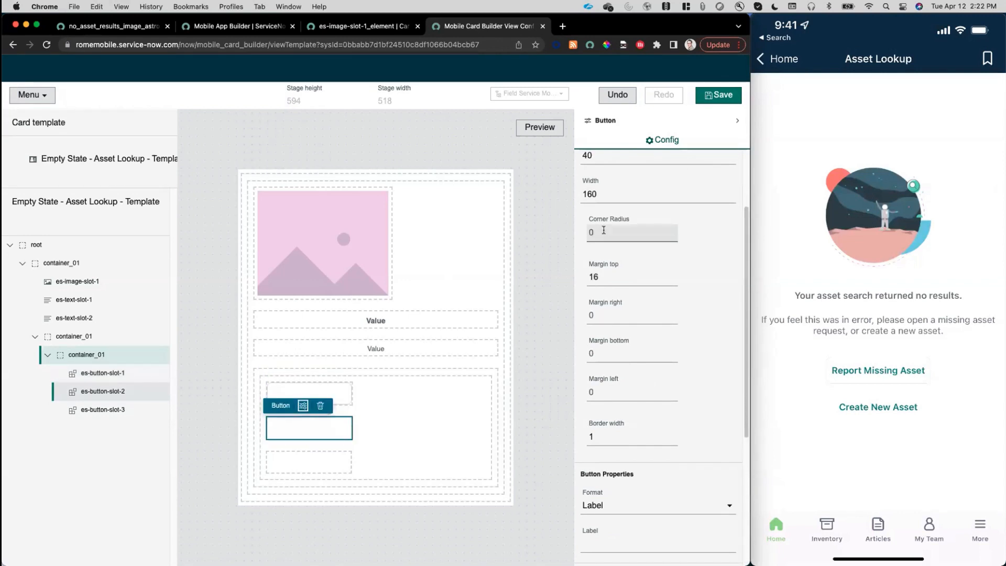
pyautogui.press('BackSpace')
pyautogui.write('8')
pyautogui.click(533, 348)
pyautogui.click(710, 97)
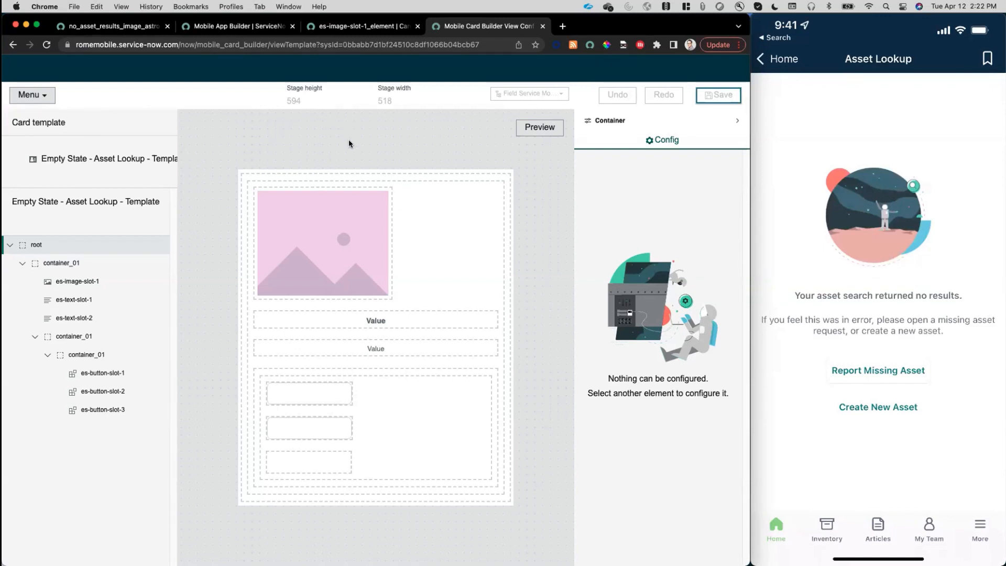
# In Mobile App Builder, replace the Empty State - Asset Lookup Card's template with Empty State - Asset Lookup - Template and save the card.
pyautogui.click(231, 28)
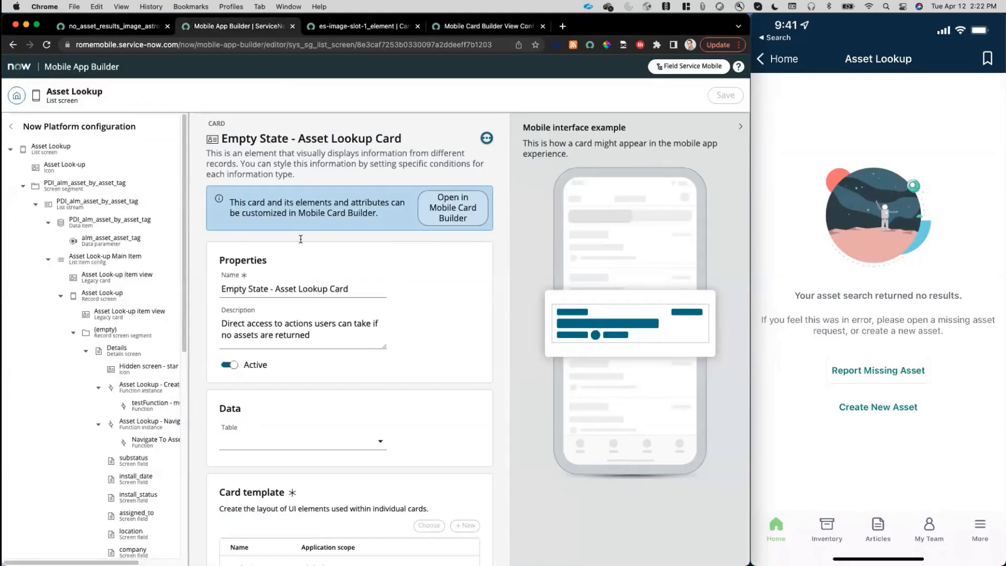
pyautogui.scroll(-2, 374, 367)
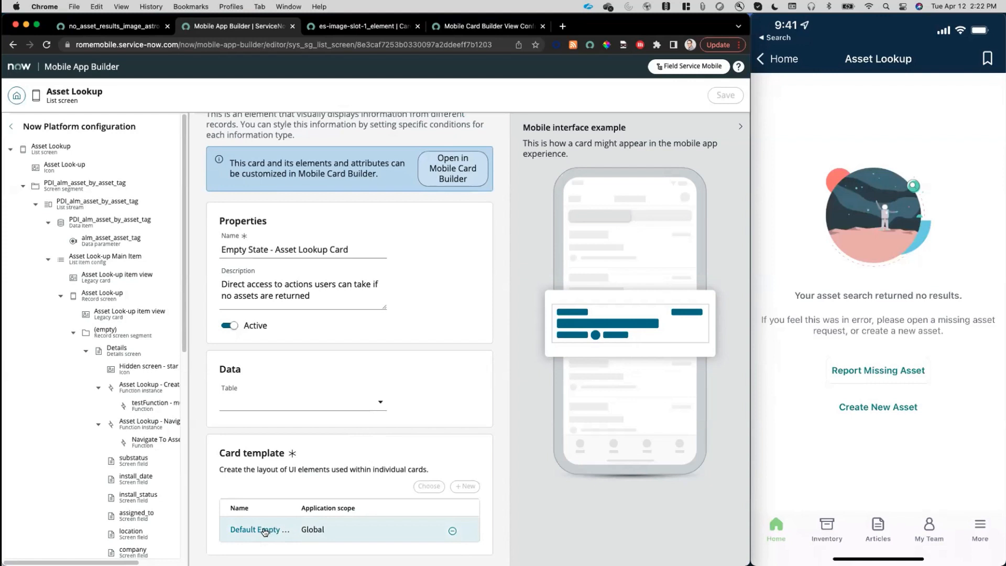
pyautogui.click(452, 530)
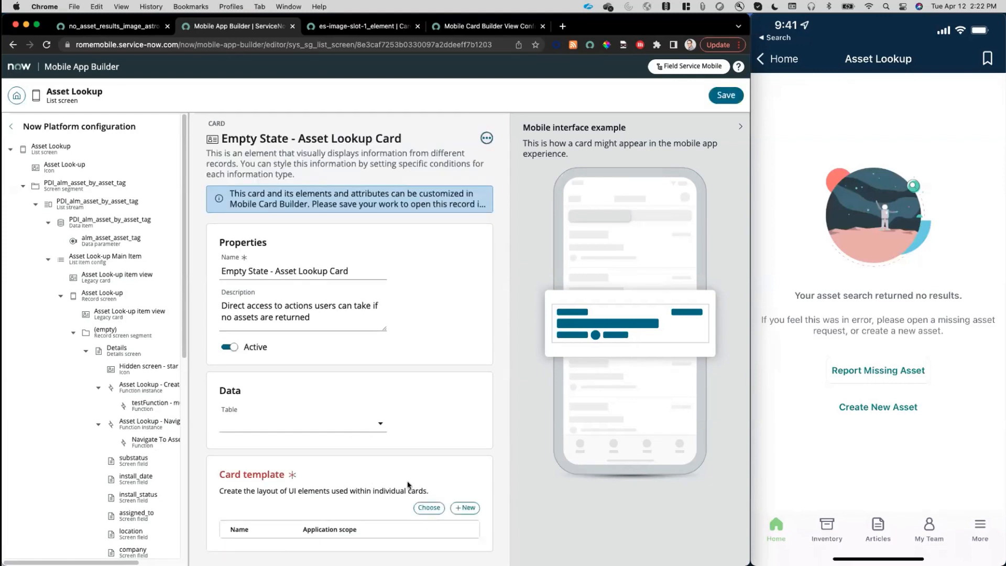
pyautogui.click(429, 508)
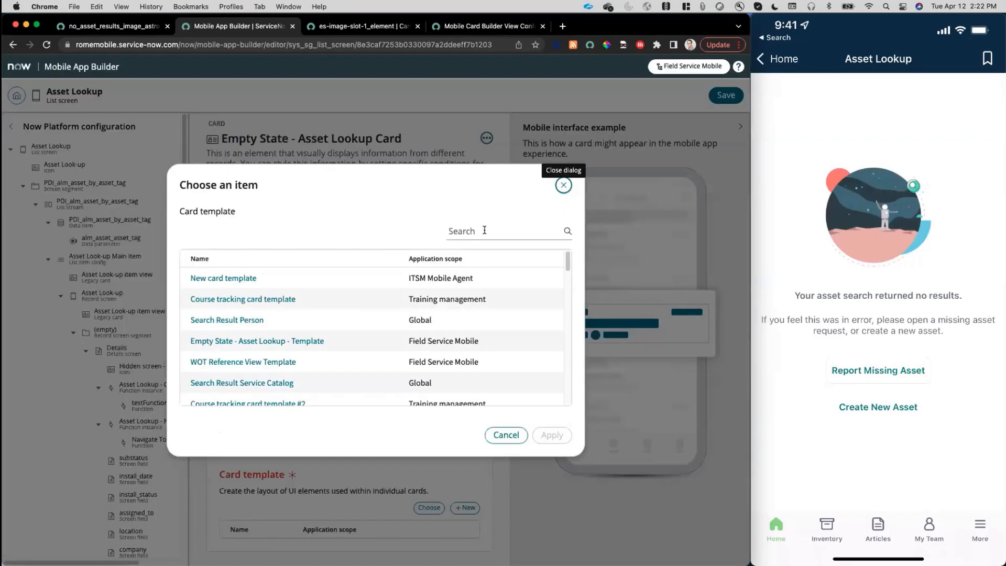
pyautogui.click(484, 231)
pyautogui.write('empty')
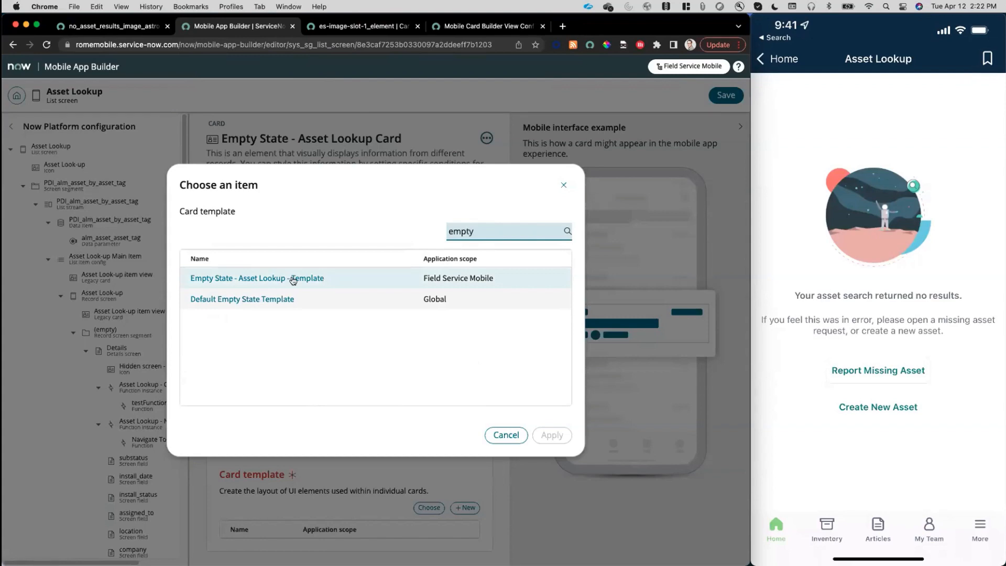
pyautogui.click(294, 279)
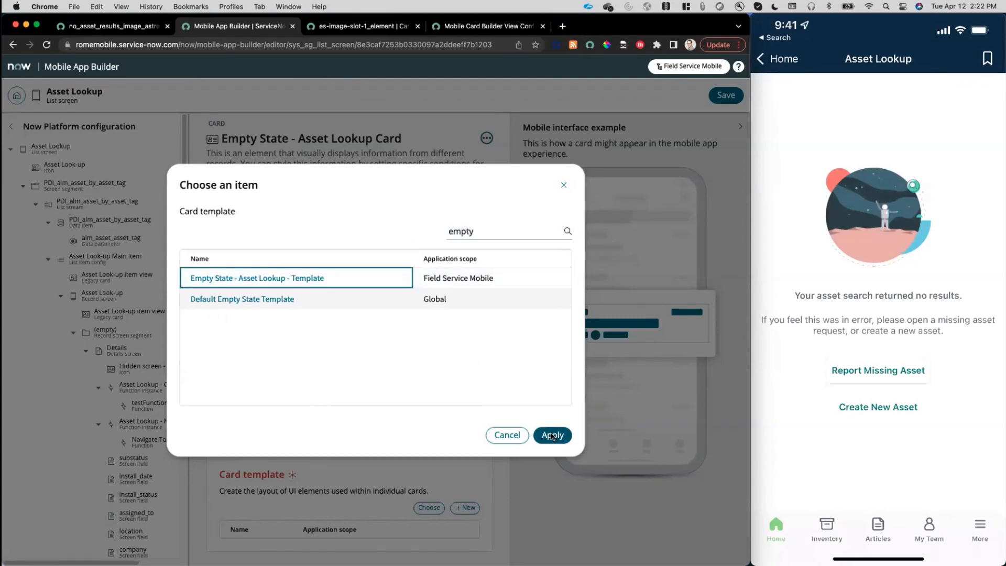
pyautogui.click(552, 434)
pyautogui.click(726, 95)
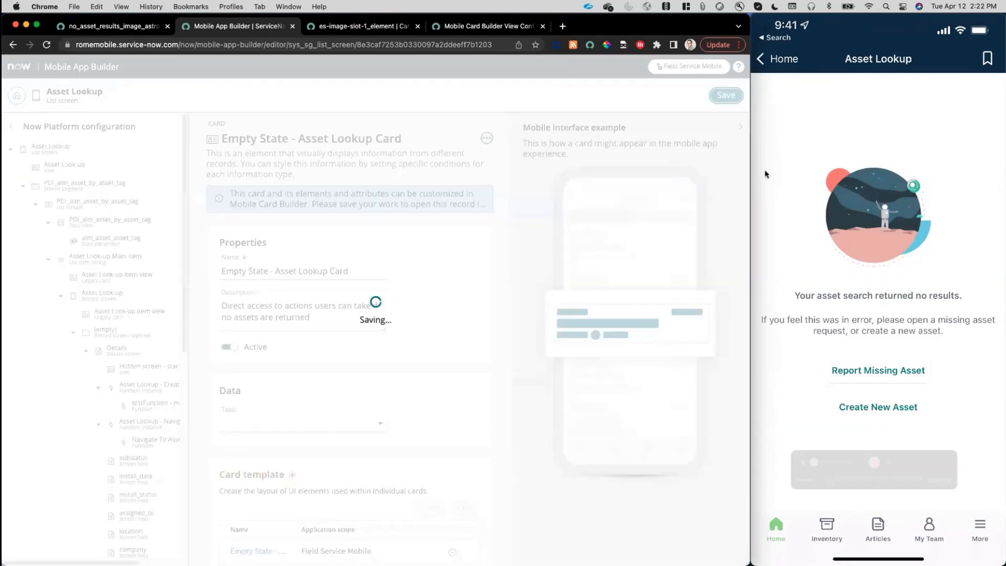
pyautogui.moveTo(764, 174)
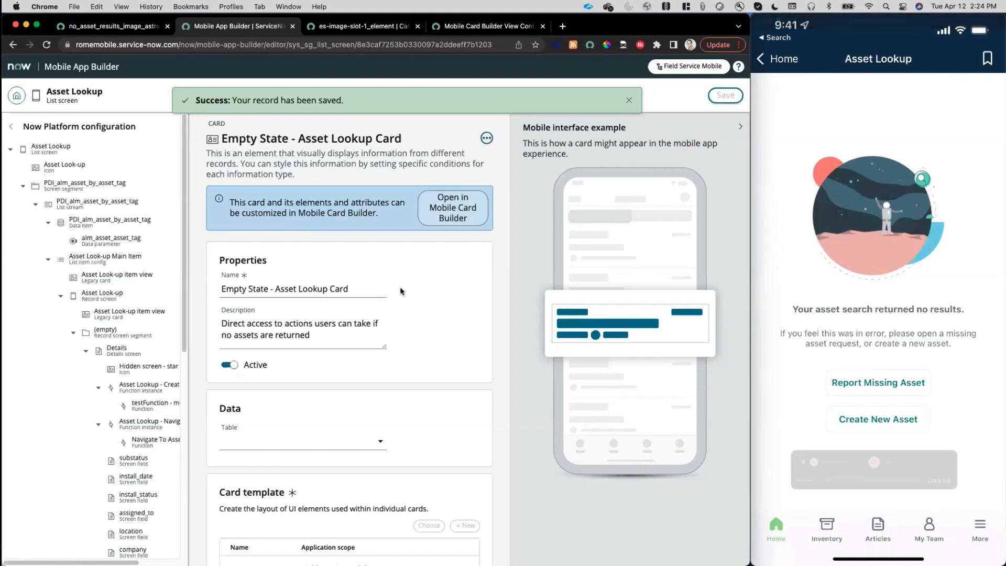
# Switch the application scope to Global and open the Mobile Agent mobile app config.
pyautogui.click(17, 96)
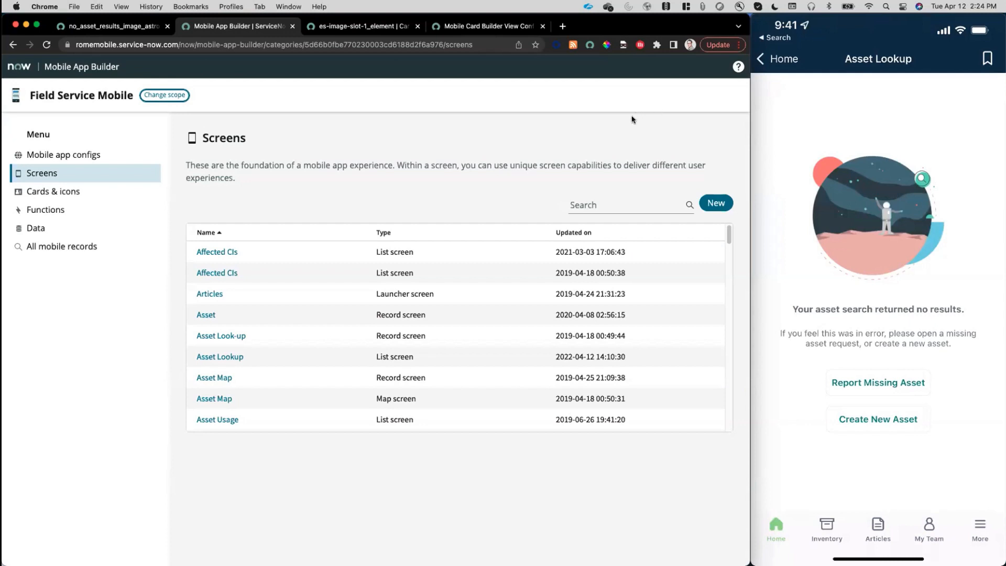
pyautogui.click(164, 95)
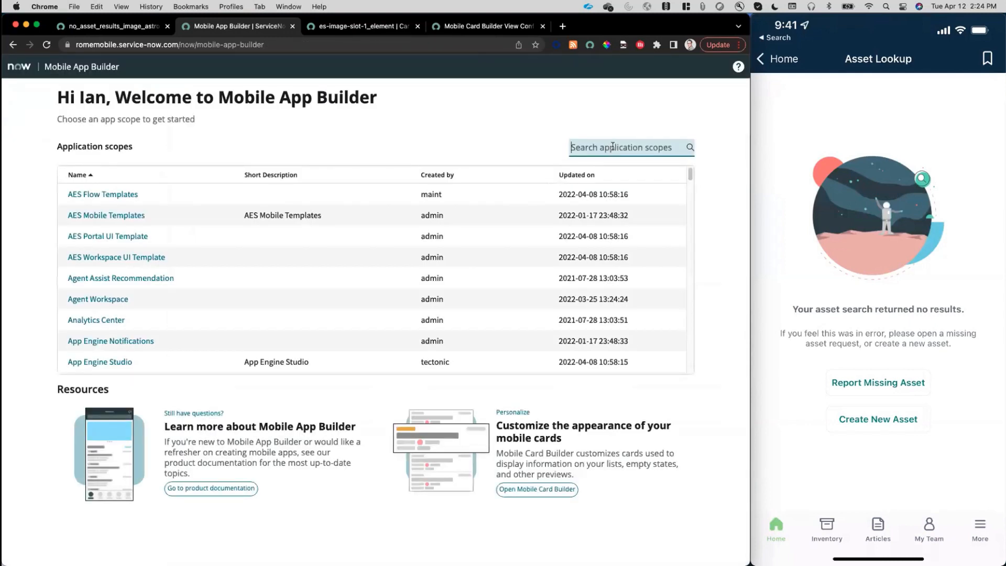
pyautogui.write('glo')
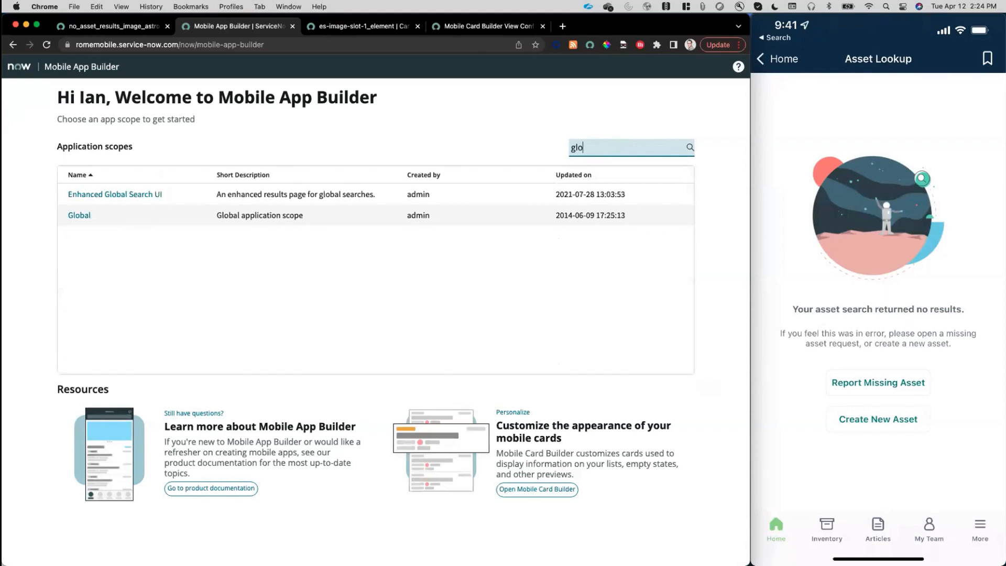
pyautogui.click(79, 216)
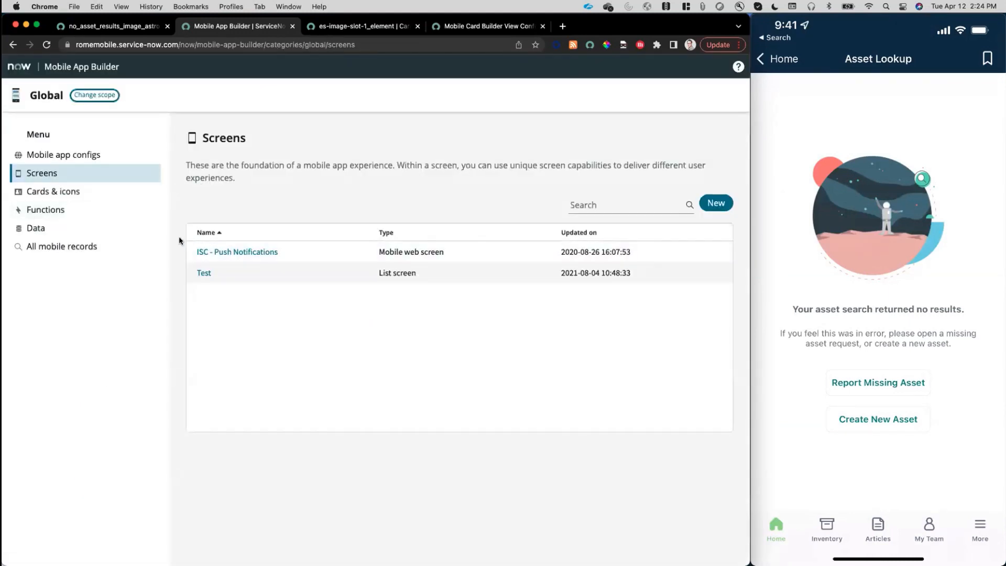
pyautogui.click(67, 155)
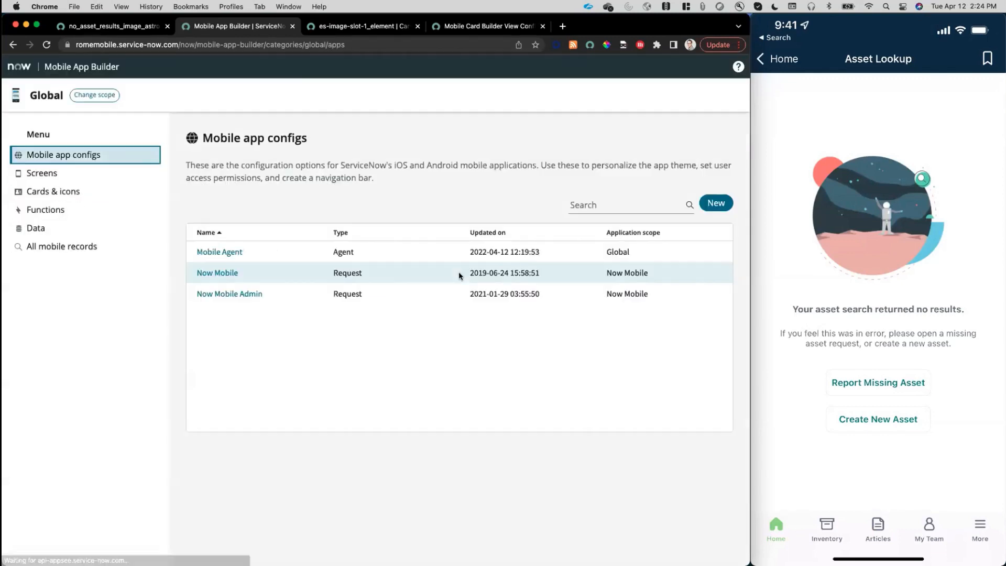
pyautogui.click(220, 251)
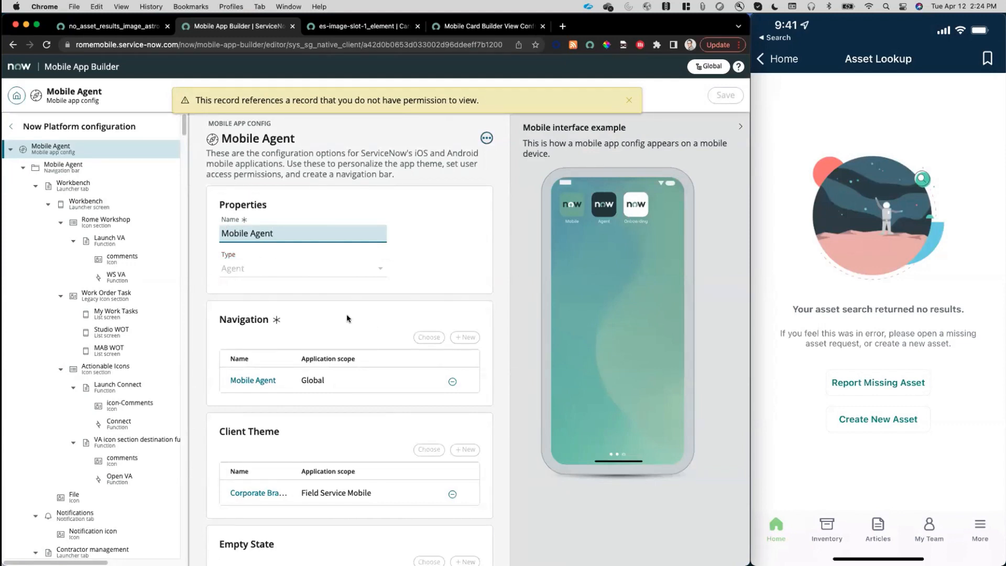
# Replace the Mobile Agent config's default empty state with Empty State - Agent Mobile - Organization Default.
pyautogui.scroll(-5, 350, 344)
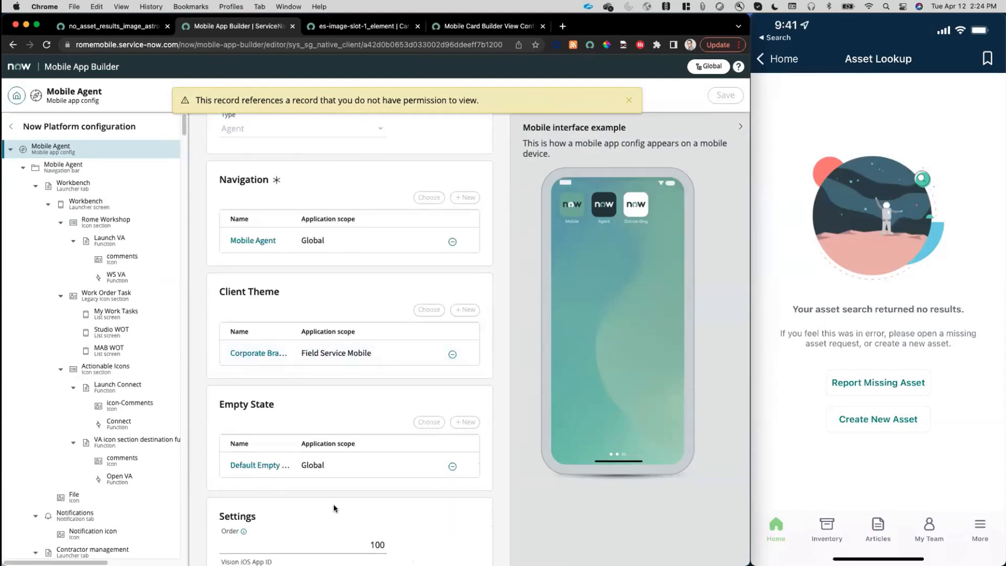
pyautogui.click(455, 467)
pyautogui.click(630, 100)
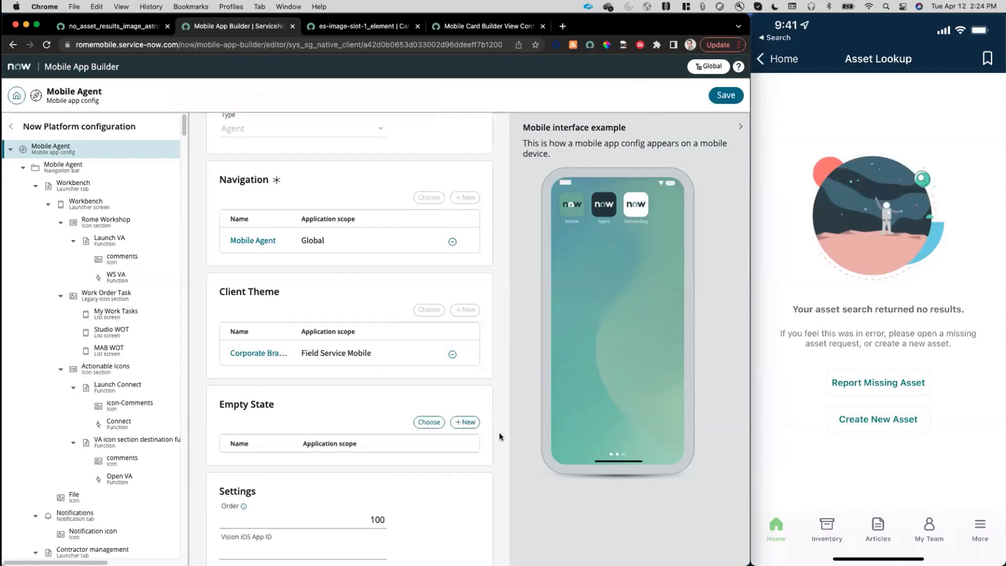
pyautogui.click(429, 422)
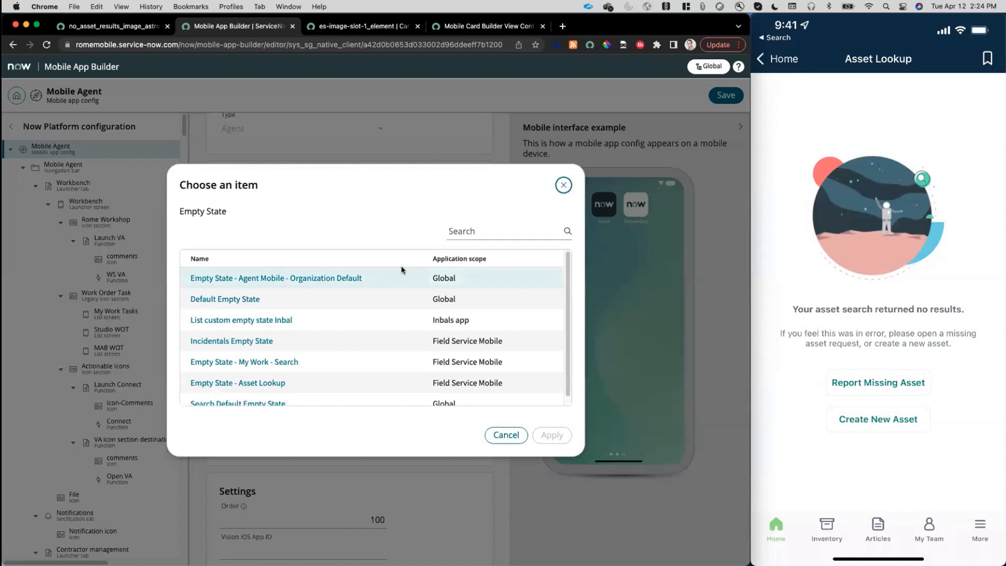
pyautogui.click(459, 231)
pyautogui.write('empty')
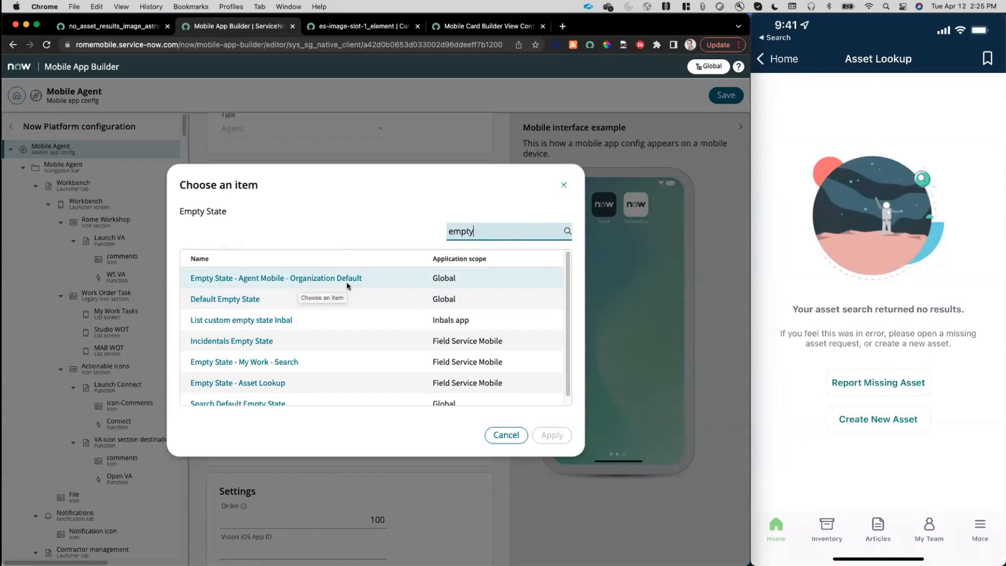
pyautogui.click(316, 278)
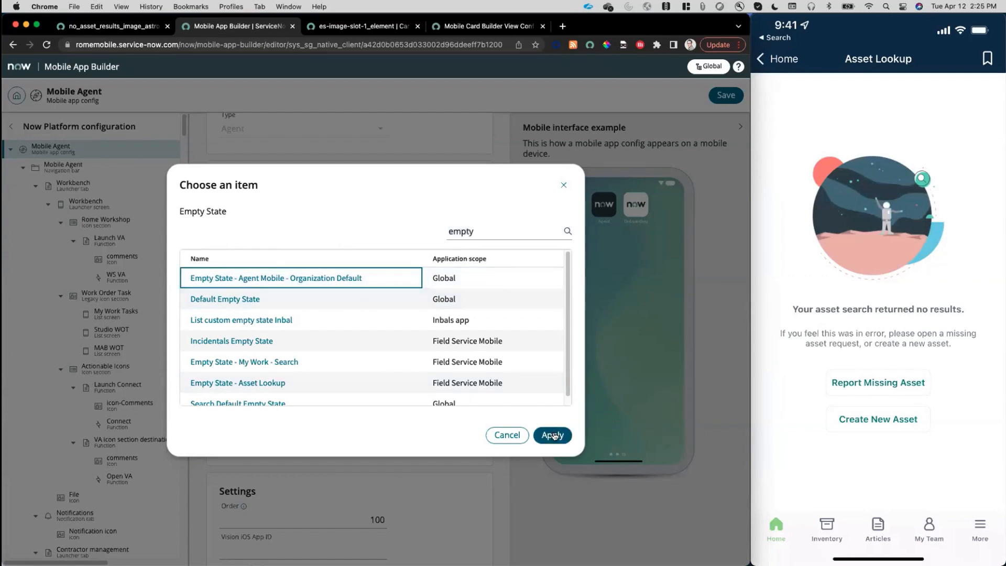
pyautogui.click(551, 435)
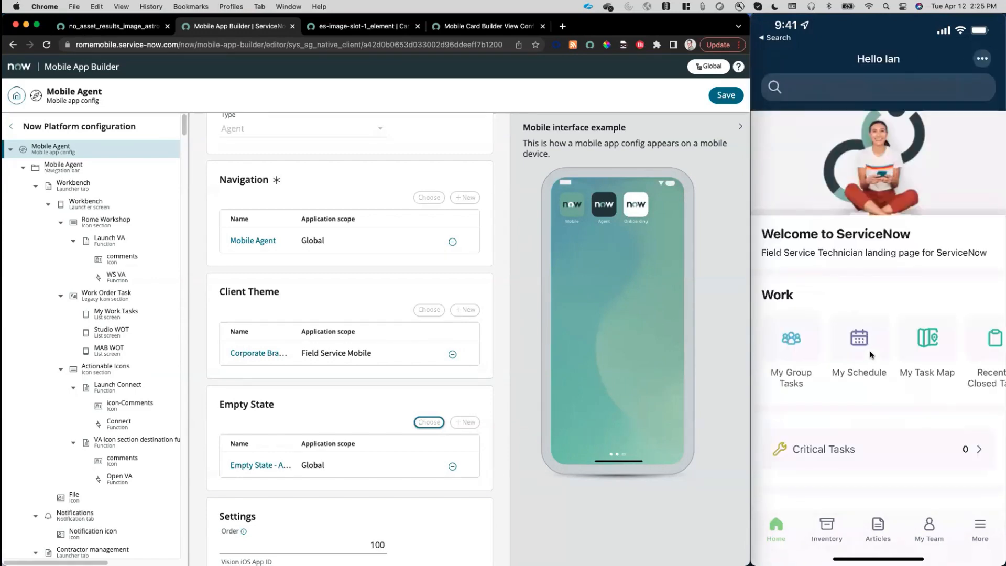
# Save the Mobile Agent config and check the empty state of My Critical Tasks in the mobile app.
pyautogui.click(870, 354)
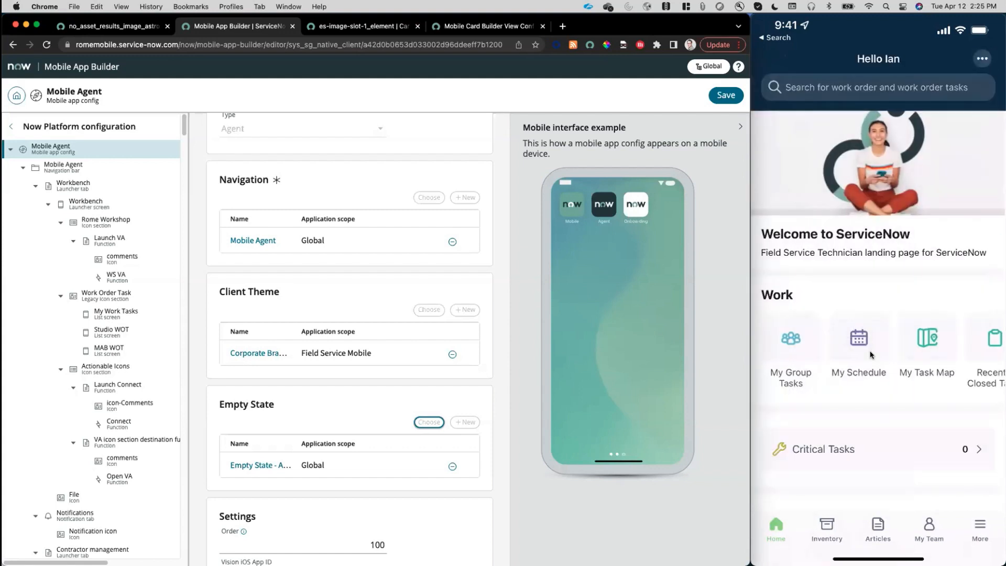
pyautogui.click(726, 96)
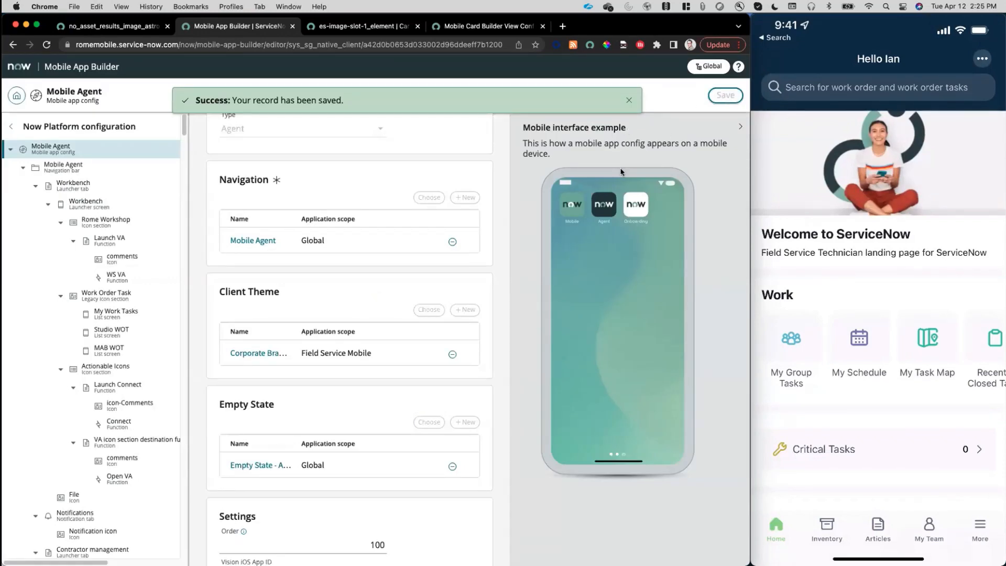
pyautogui.click(630, 107)
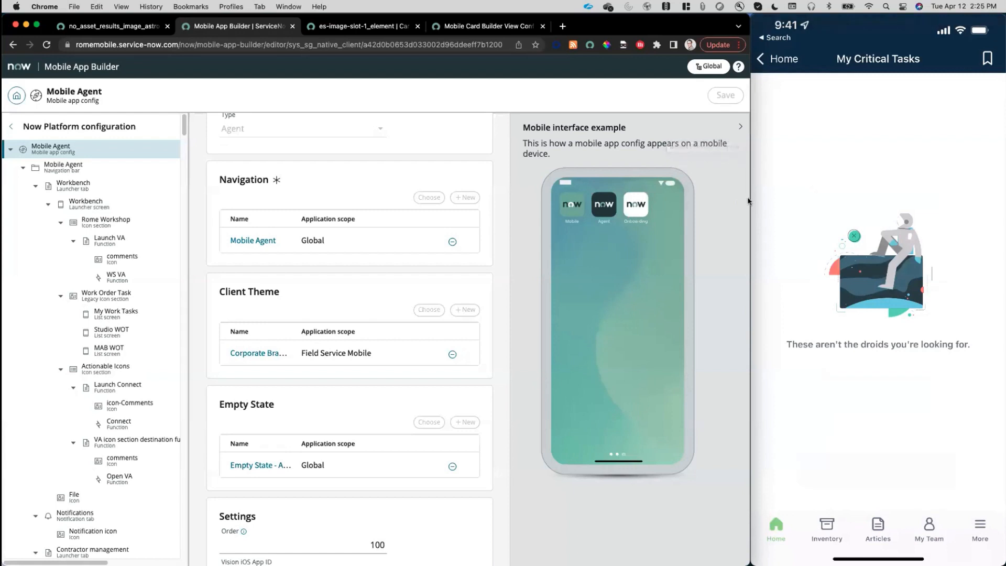
pyautogui.moveTo(909, 293)
pyautogui.moveTo(854, 357)
# Leave the Mobile Agent config and switch the application scope to Field Service Mobile.
pyautogui.click(15, 96)
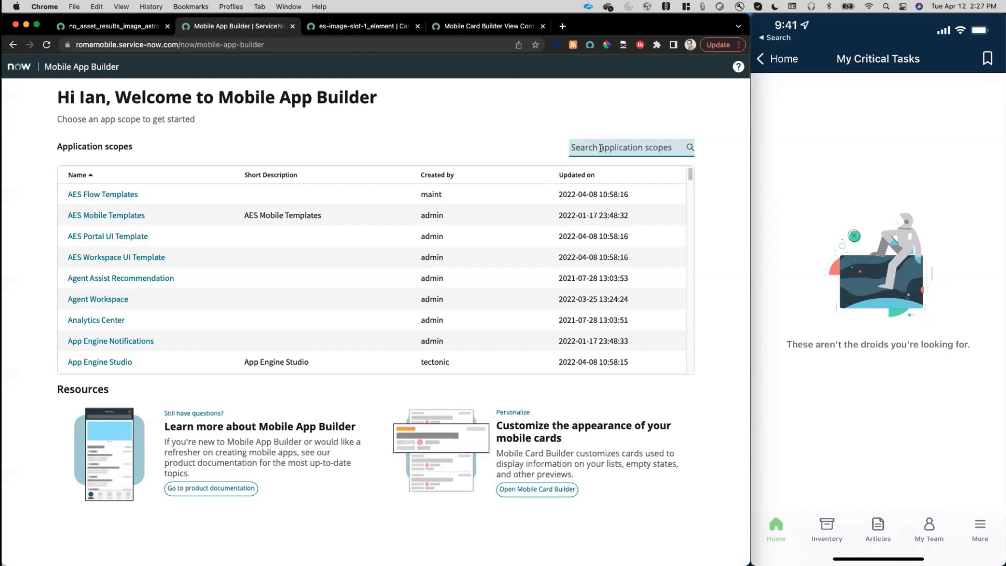
pyautogui.click(601, 148)
pyautogui.write('field service')
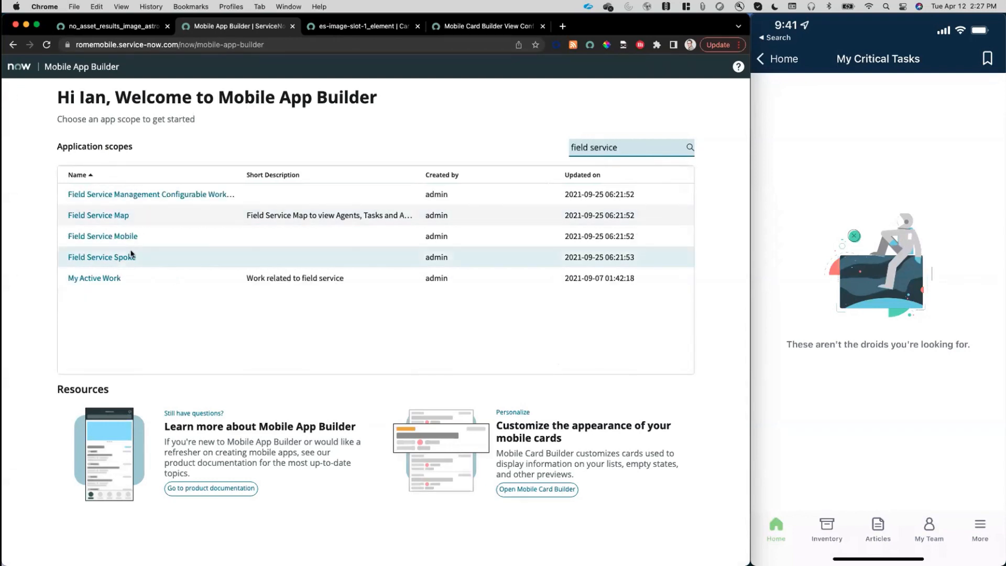
pyautogui.click(126, 237)
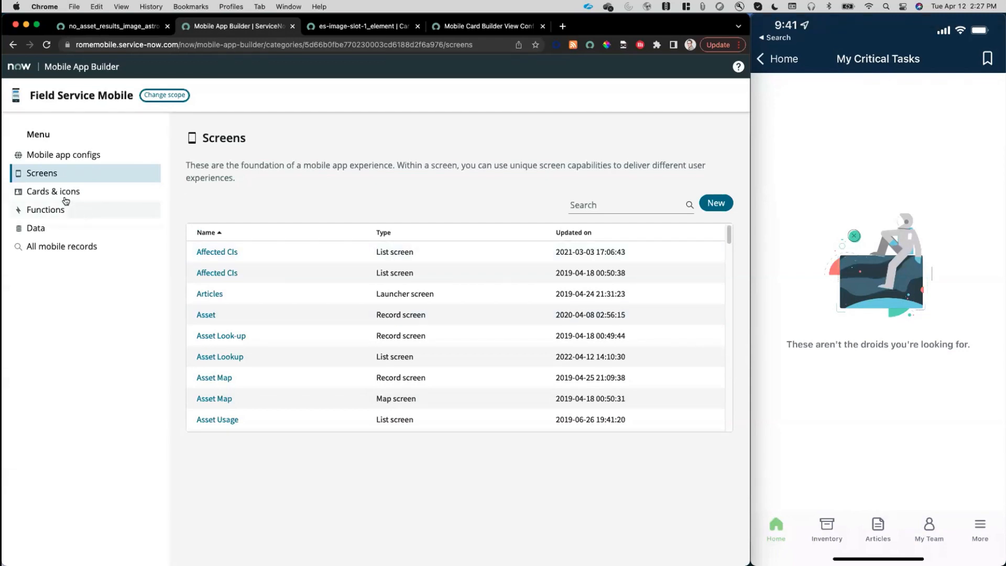
# Search the screens for "parts used" and open the Parts Used list screen.
pyautogui.click(611, 206)
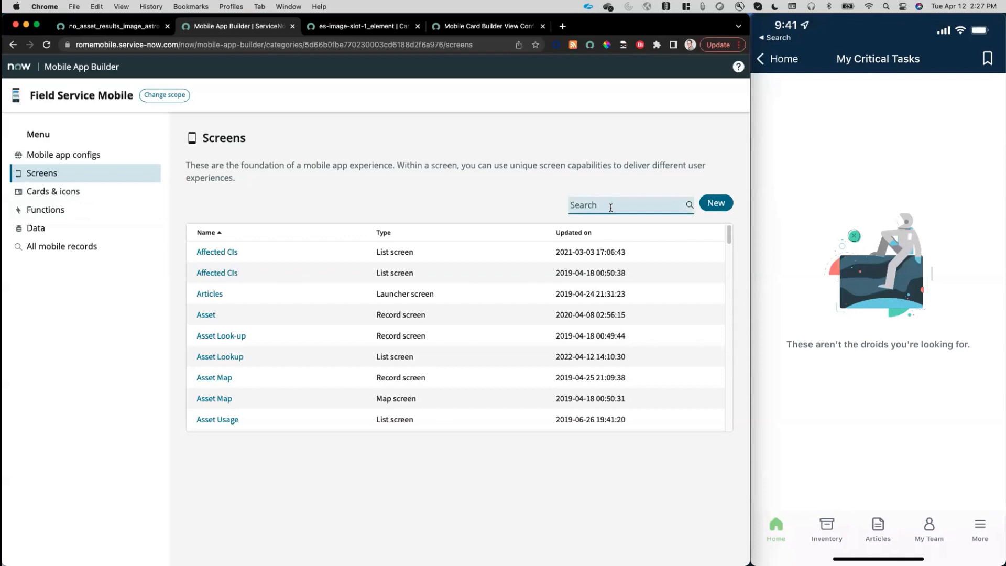
pyautogui.write('parts used')
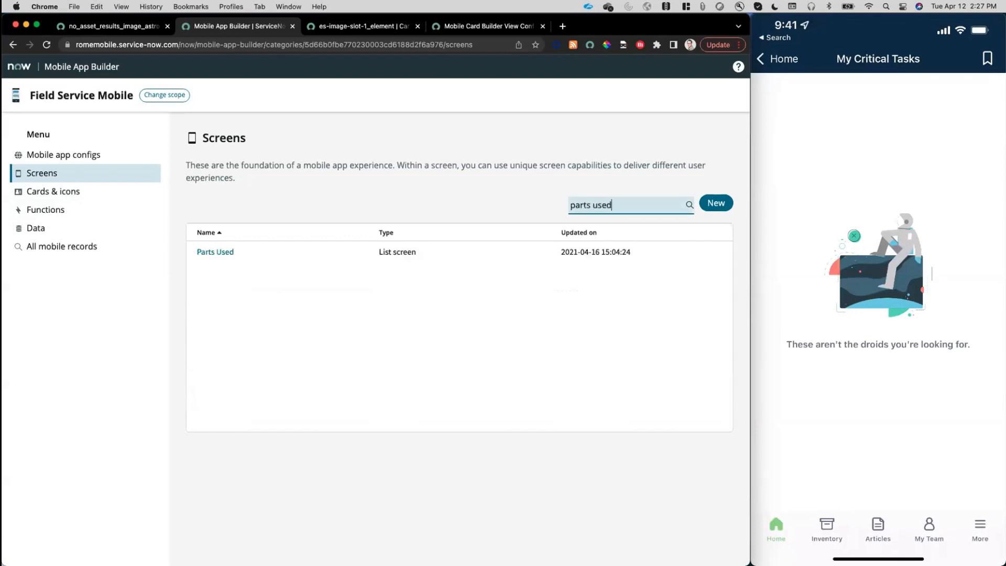
pyautogui.click(210, 255)
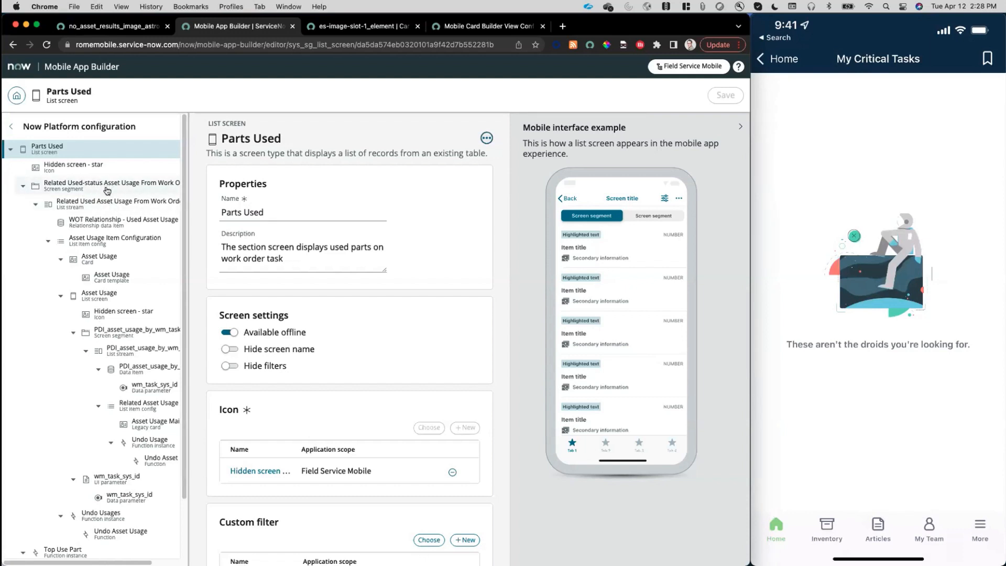
# Open the platform record of the Related Used-status Asset Usage From Work Order Task segment and examine its Empty State field.
pyautogui.click(103, 185)
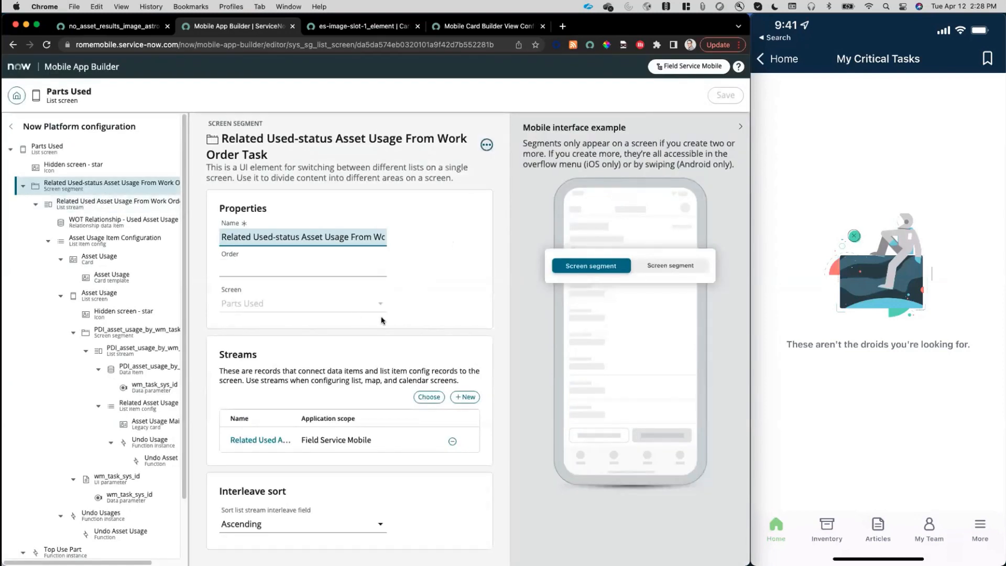
pyautogui.click(486, 145)
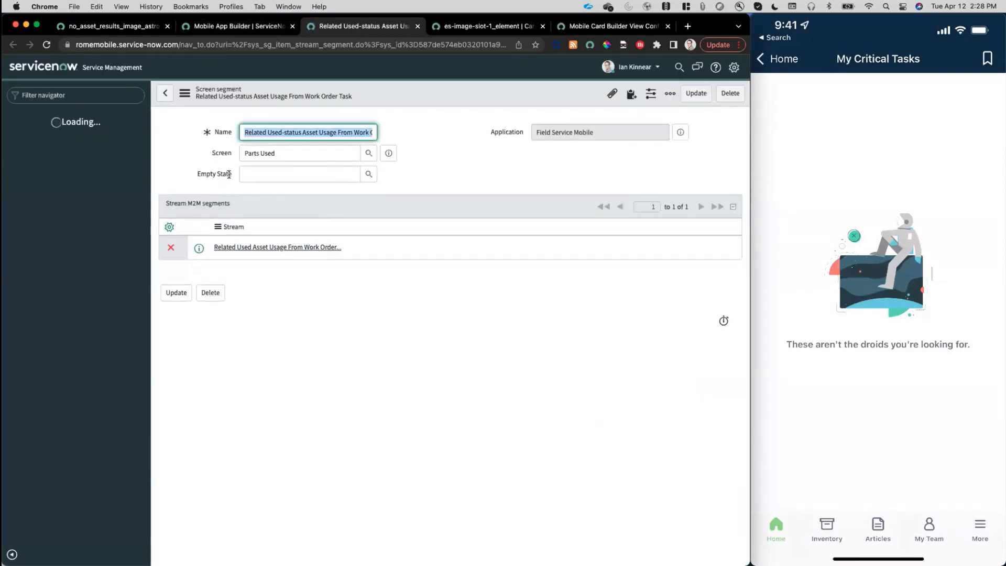
pyautogui.click(226, 174)
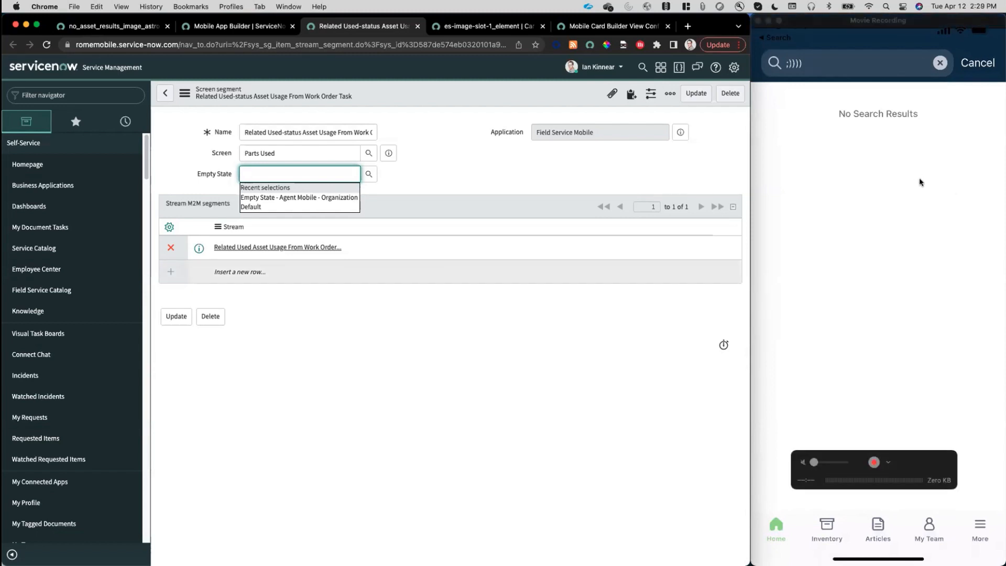
# Leave the Parts Used screen in Mobile App Builder and open the Mobile Agent app config, dismissing the permission notice.
pyautogui.click(233, 28)
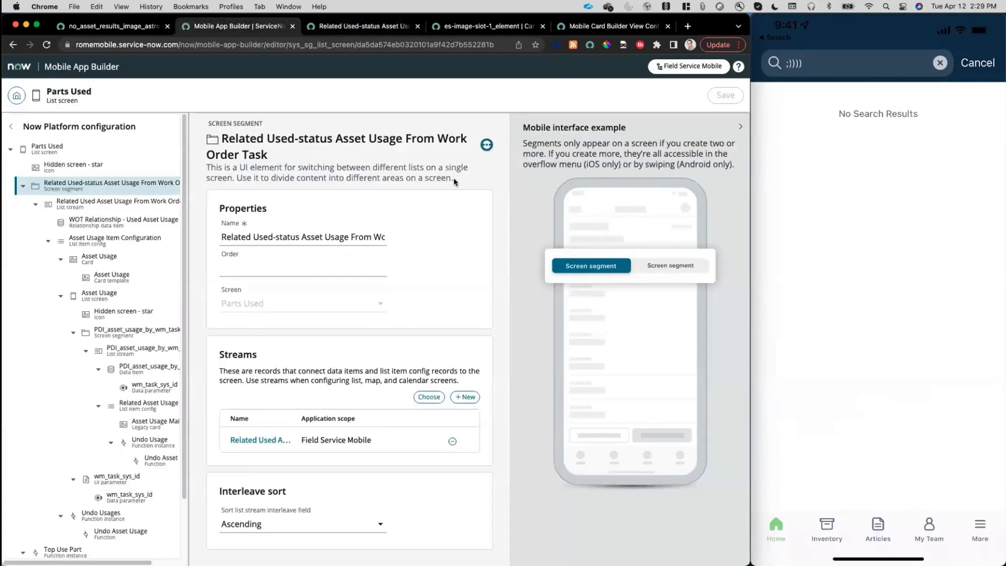
pyautogui.click(16, 96)
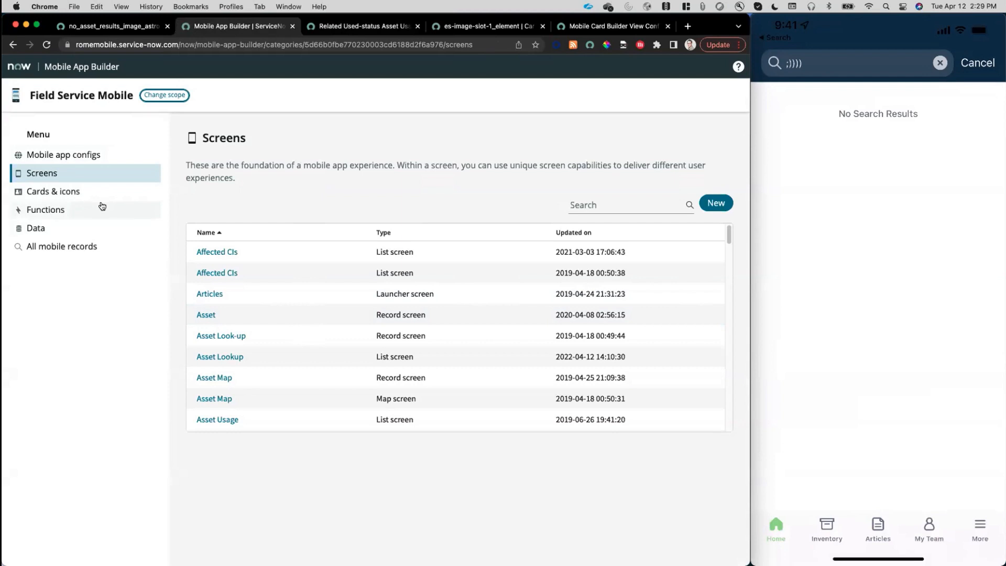
pyautogui.click(61, 155)
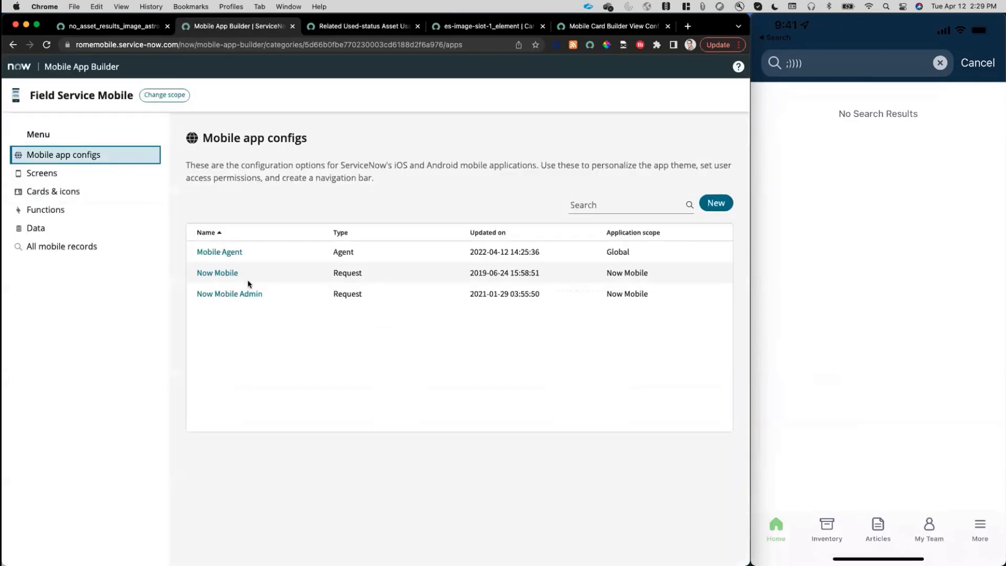
pyautogui.click(213, 253)
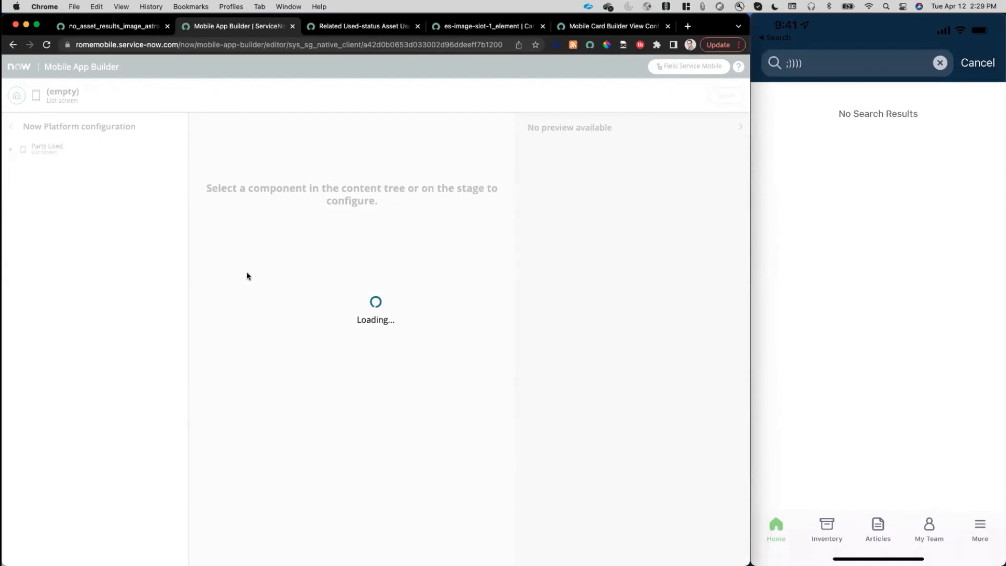
pyautogui.moveTo(749, 364)
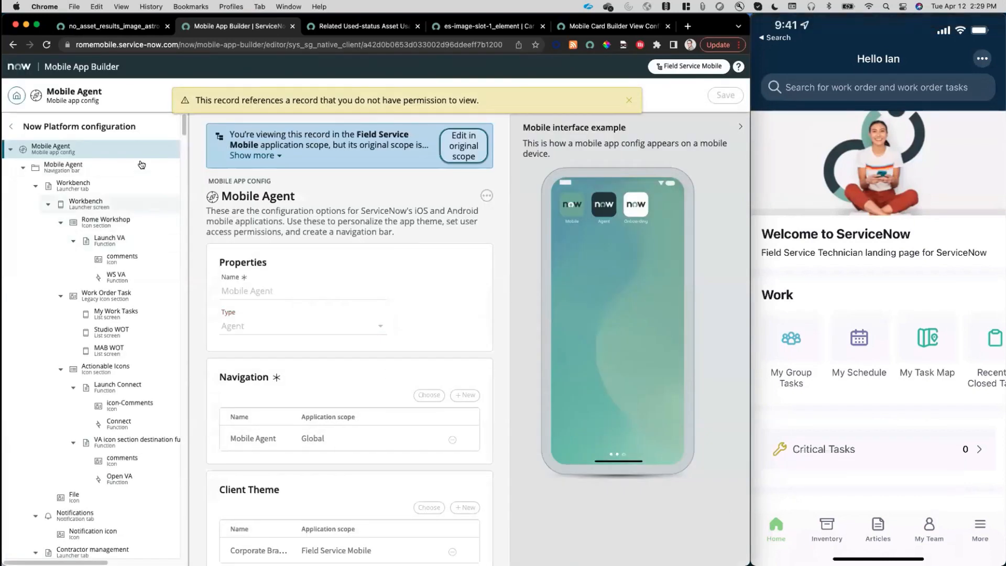
pyautogui.click(628, 104)
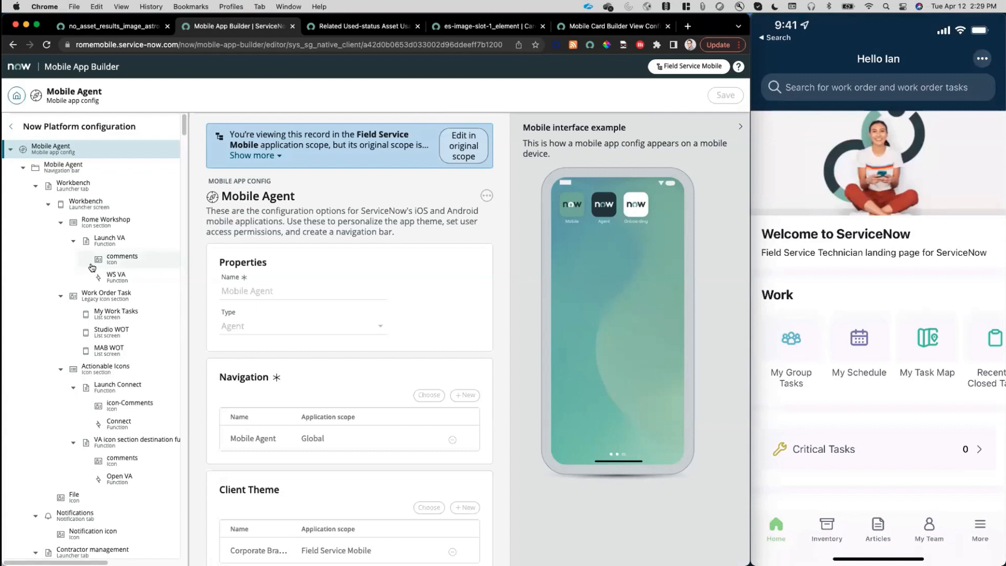
# Find "my work" in the Mobile Agent content tree and open the FSM My Work ALP Search config under the Home tab.
pyautogui.press('super+f')
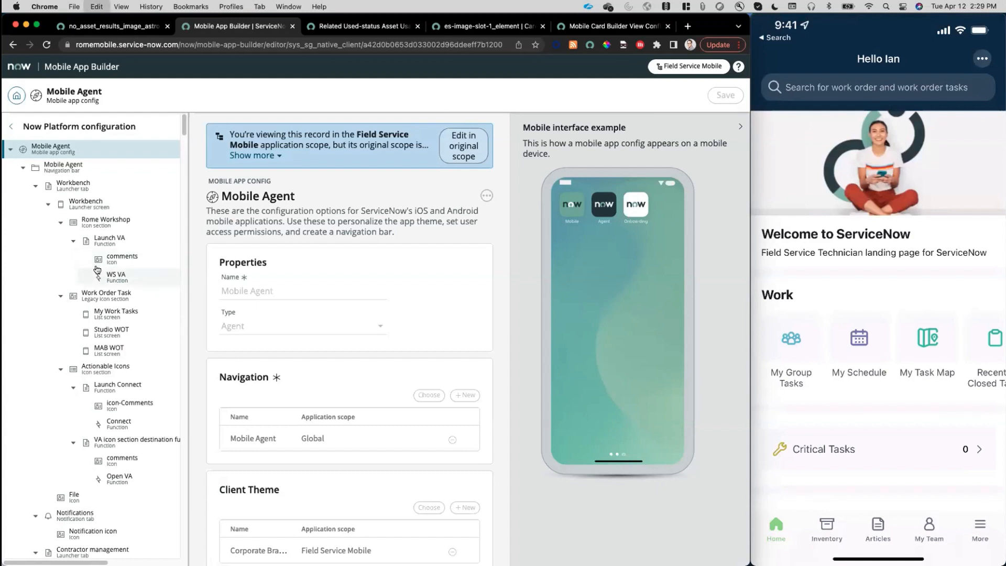
pyautogui.write('my workd')
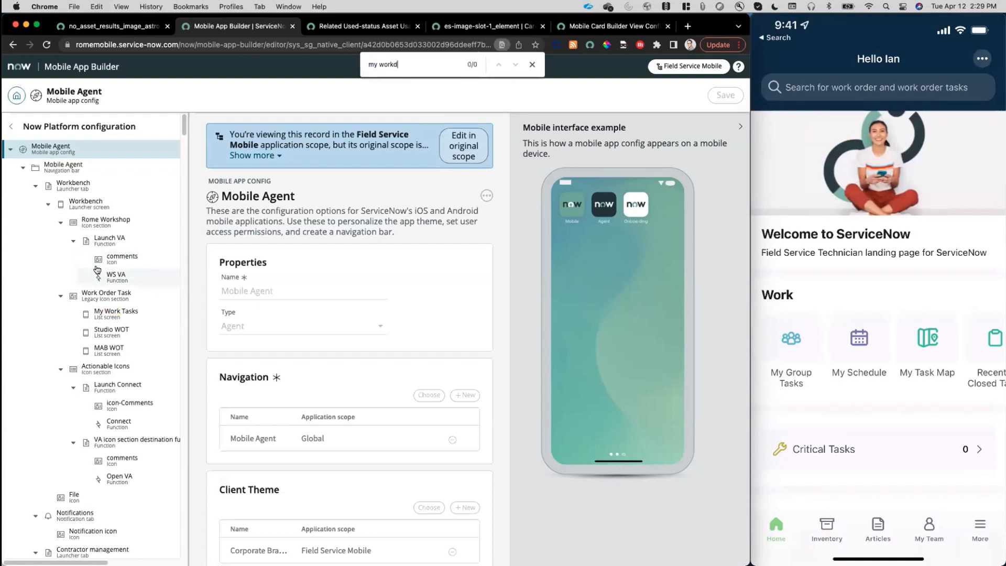
pyautogui.press('BackSpace')
pyautogui.click(515, 64)
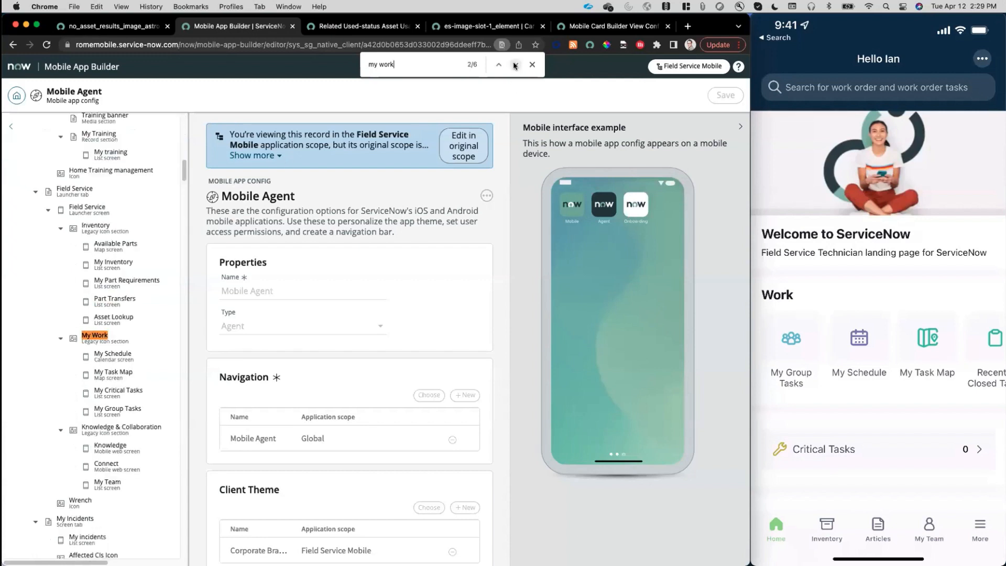
pyautogui.click(514, 65)
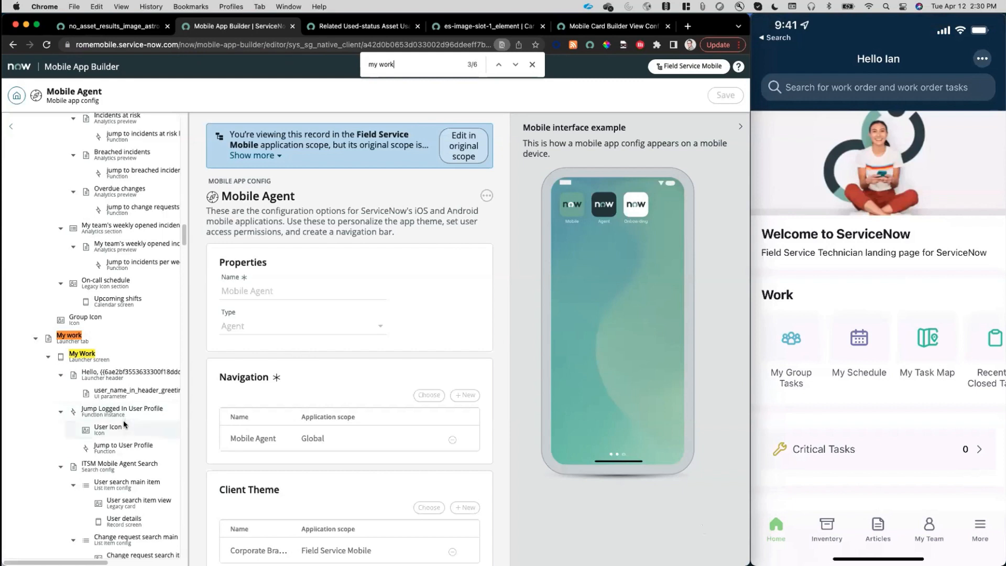
pyautogui.scroll(-5, 124, 424)
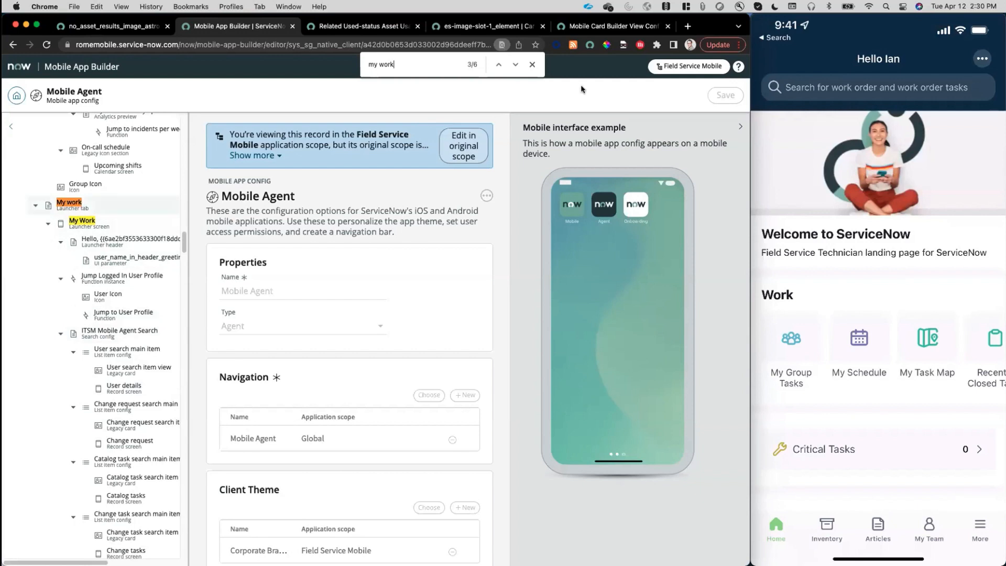
pyautogui.click(515, 64)
pyautogui.click(514, 65)
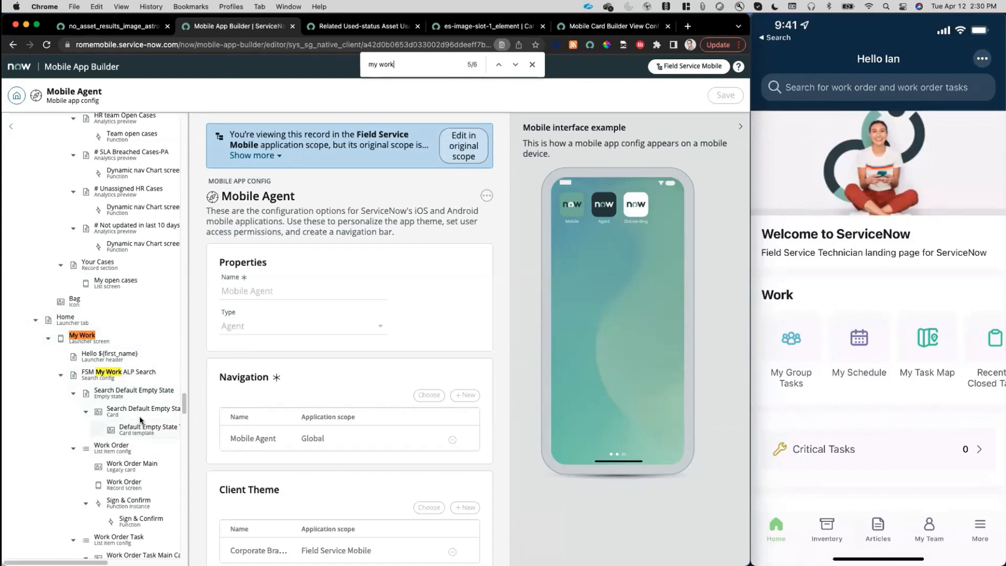
pyautogui.click(122, 373)
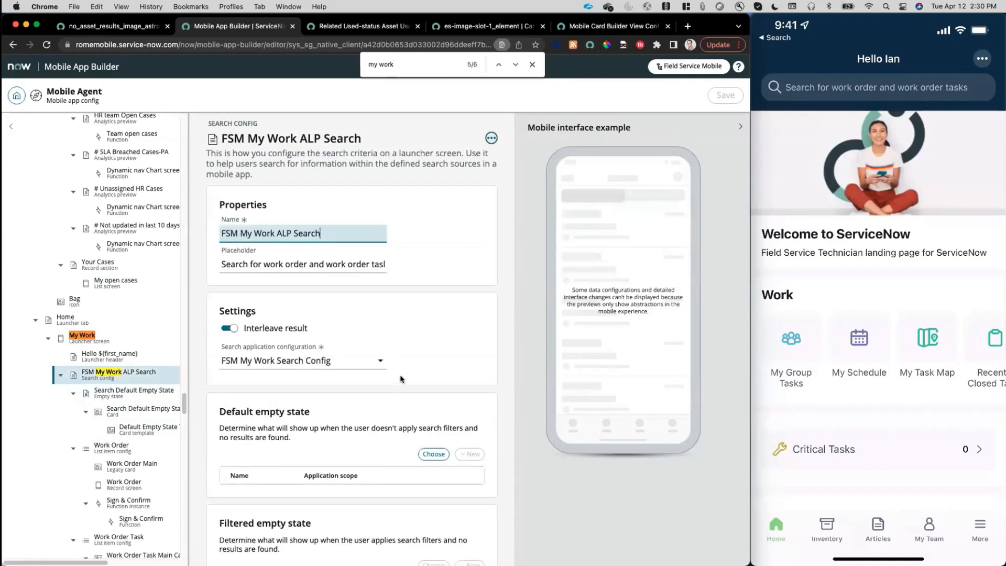
# Examine the search config's default and filtered empty state settings, and search for "wireless" in the mobile app to review the Work Orders filter.
pyautogui.scroll(-4, 400, 369)
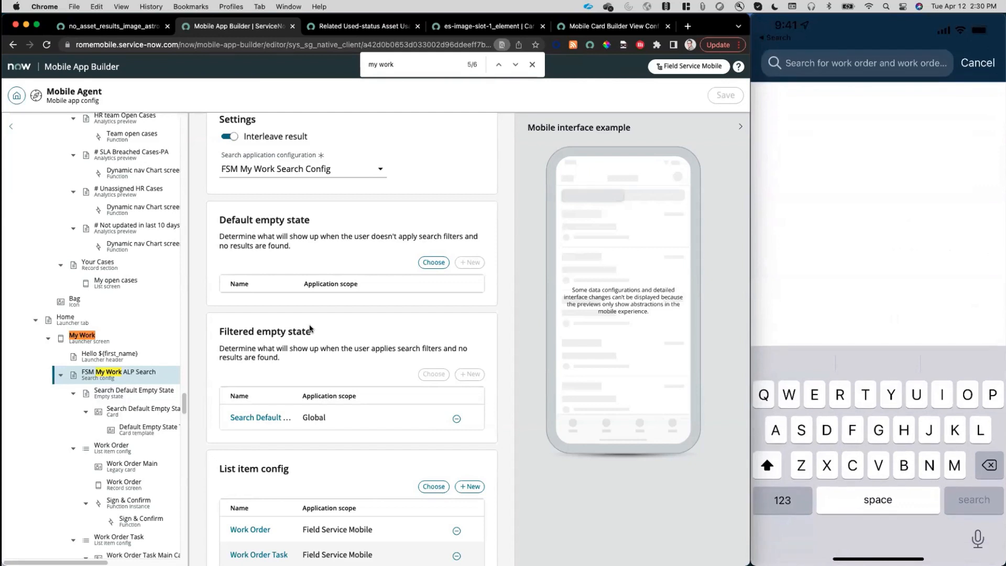
pyautogui.write('Wire')
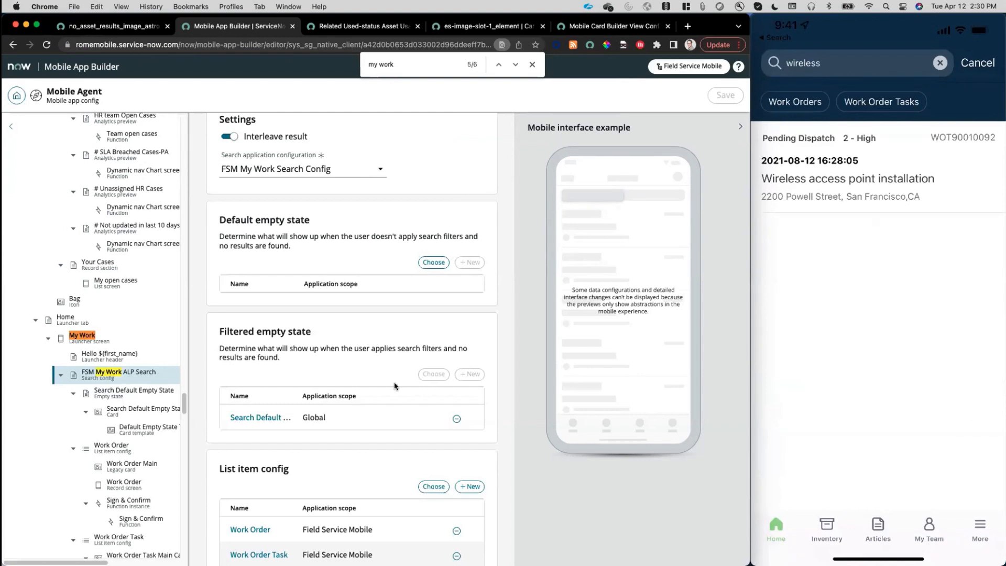
pyautogui.moveTo(855, 155)
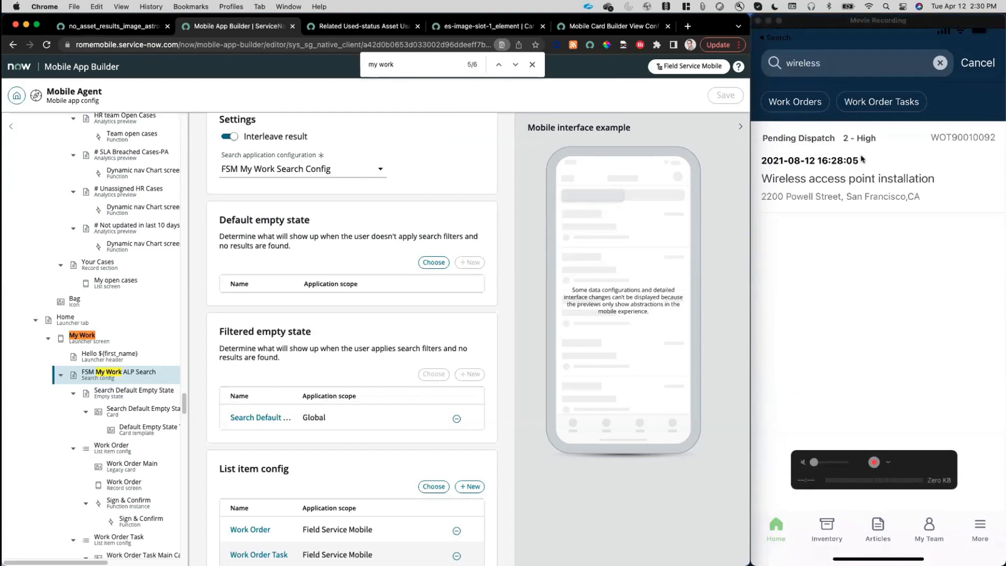
pyautogui.click(793, 112)
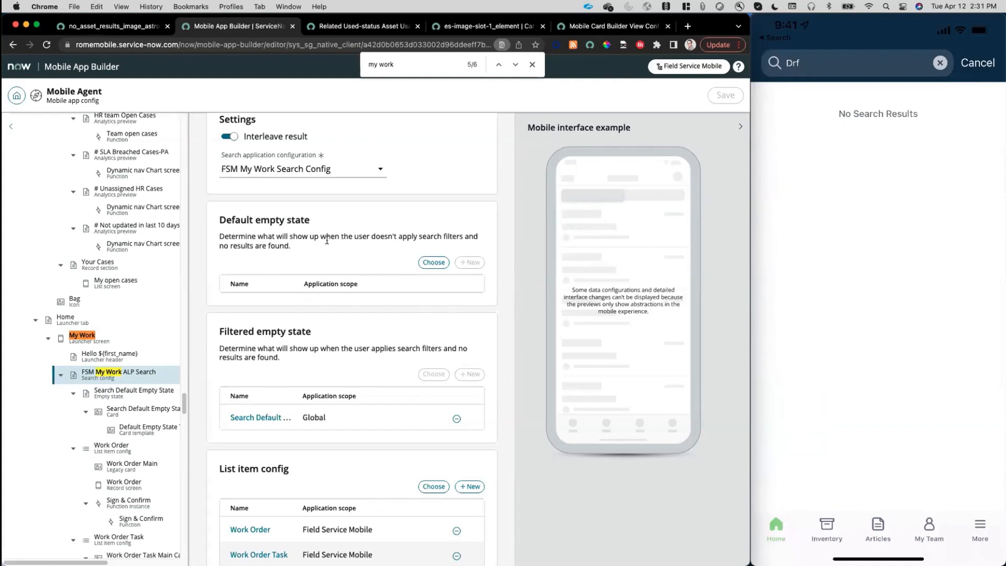
# Assign Empty State - My Work - Search as the default empty state of FSM My Work ALP Search and save the config.
pyautogui.click(434, 261)
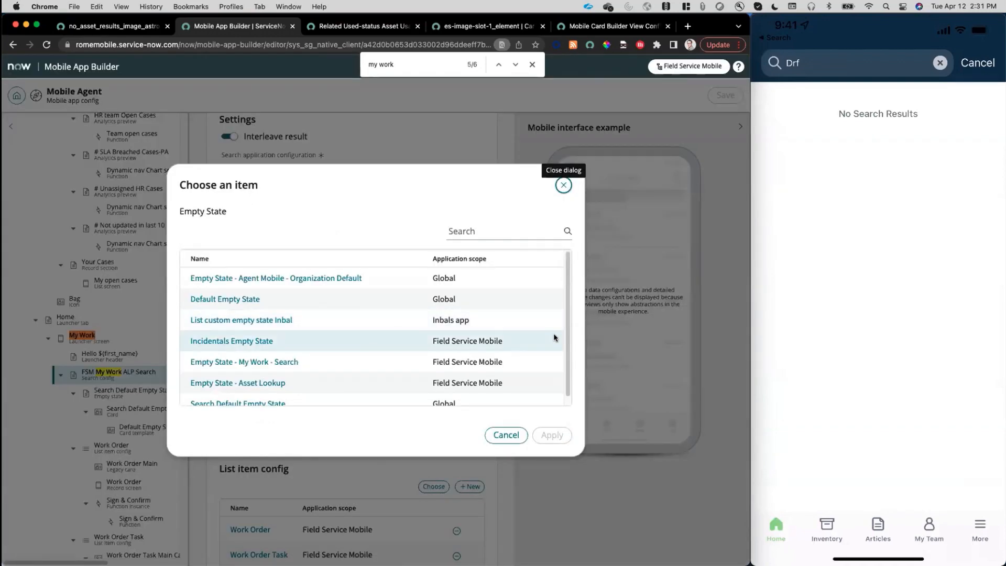
pyautogui.scroll(-1, 566, 328)
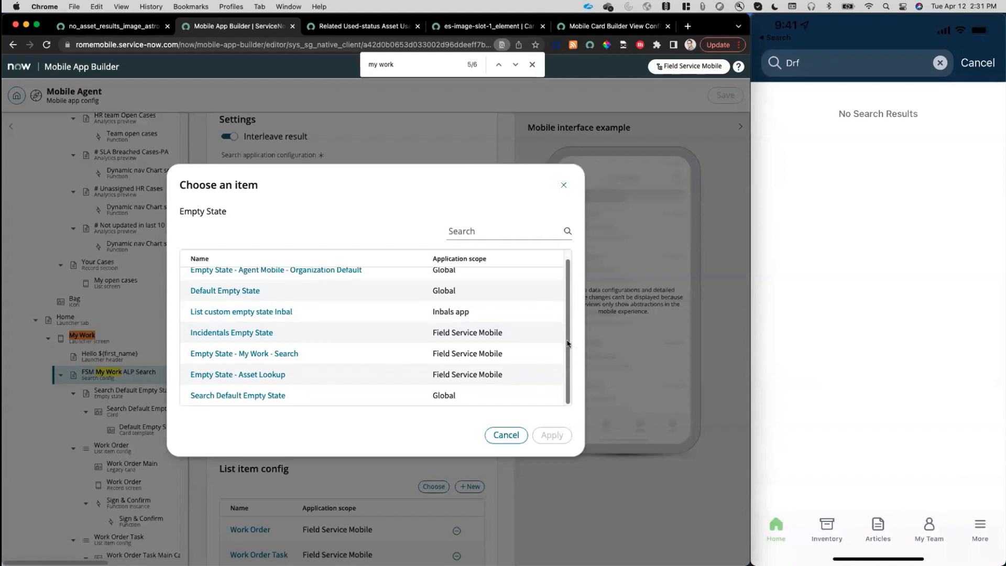
pyautogui.click(267, 354)
pyautogui.click(550, 435)
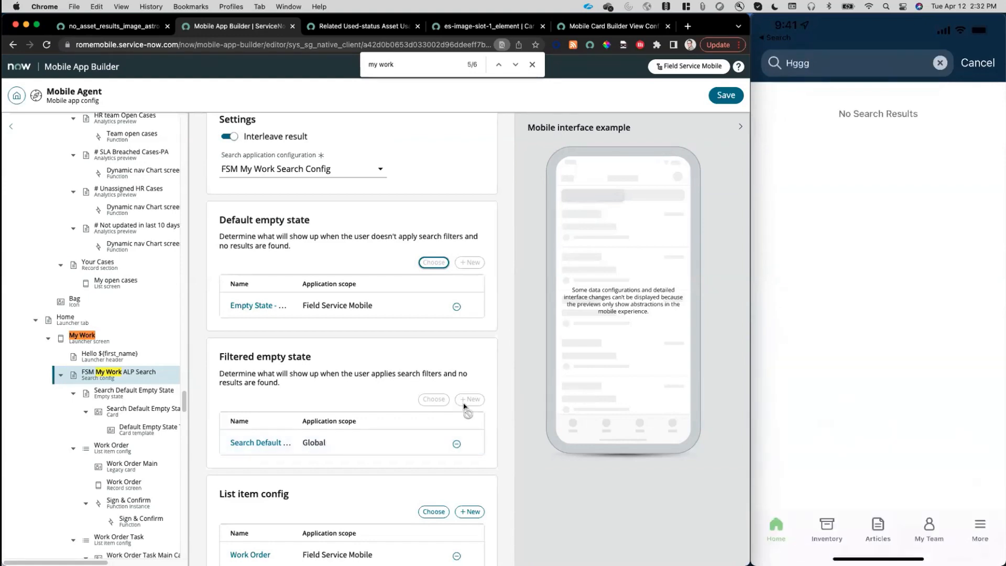
pyautogui.click(726, 95)
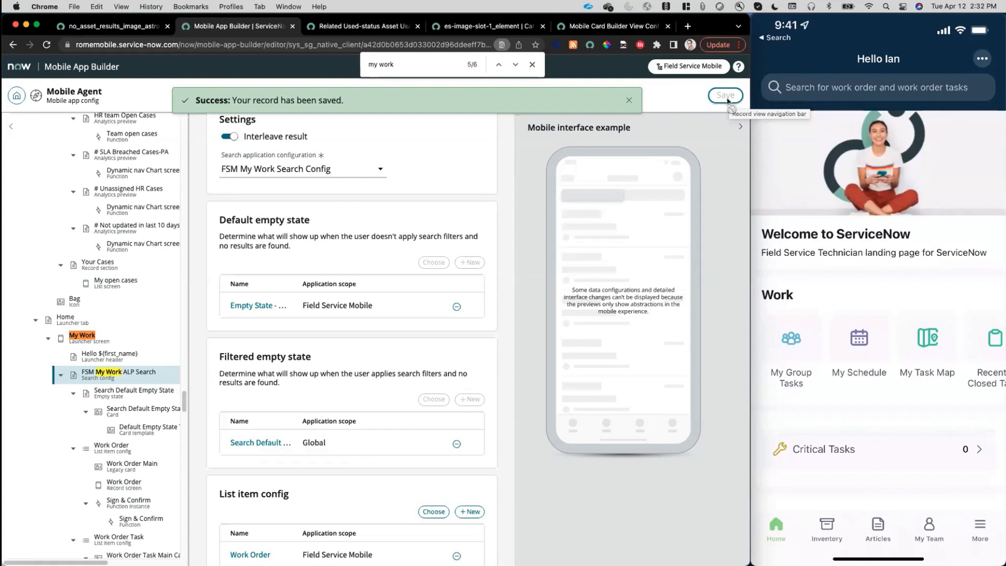
# Search for "Ghh" in the mobile app's work order search to check its custom empty state.
pyautogui.write('Ghh')
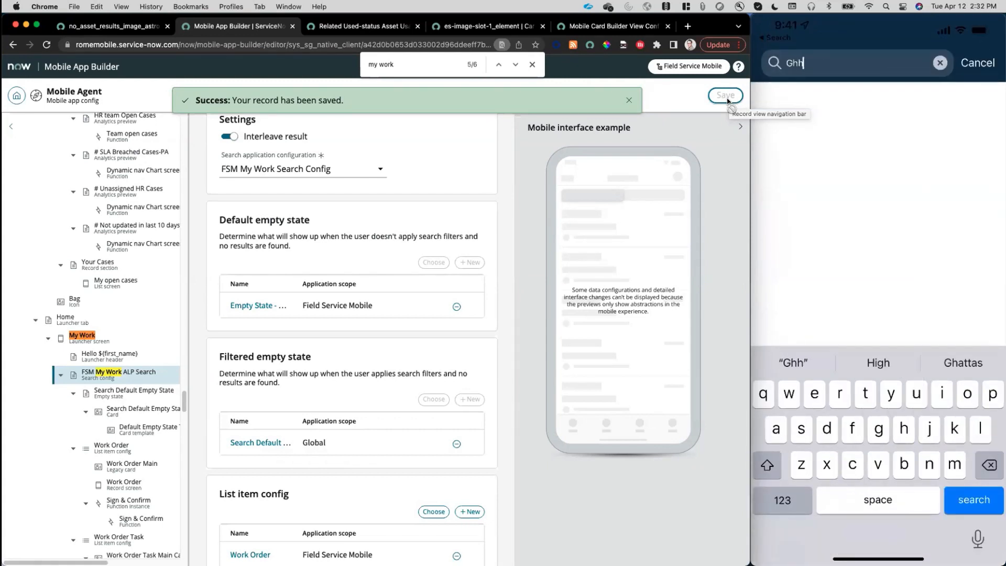
pyautogui.press('Return')
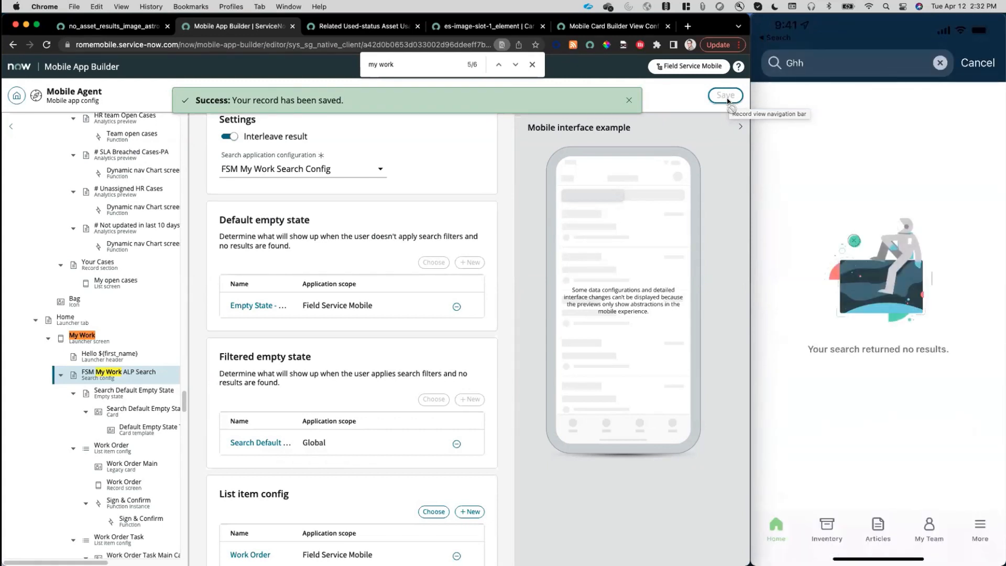
pyautogui.moveTo(836, 338)
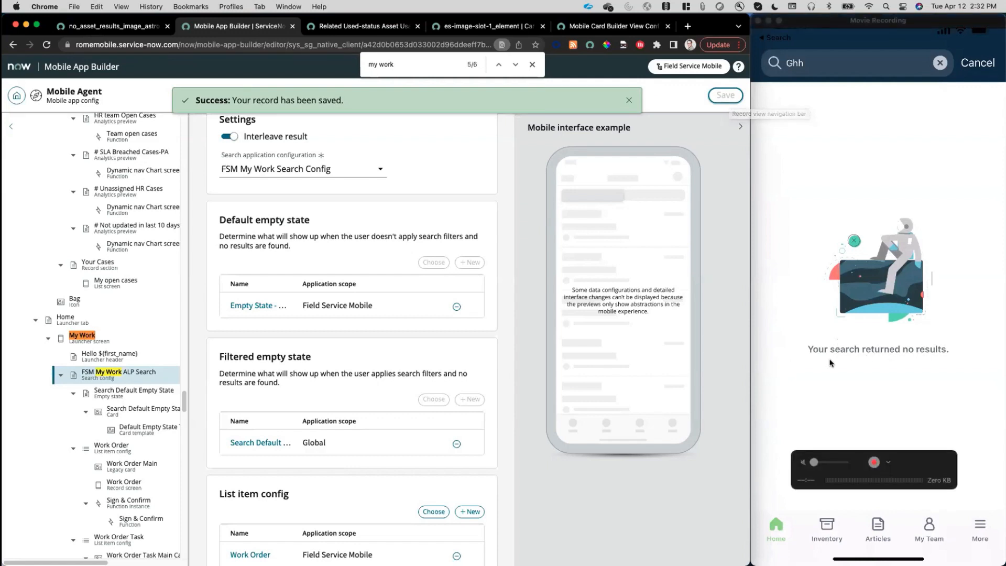